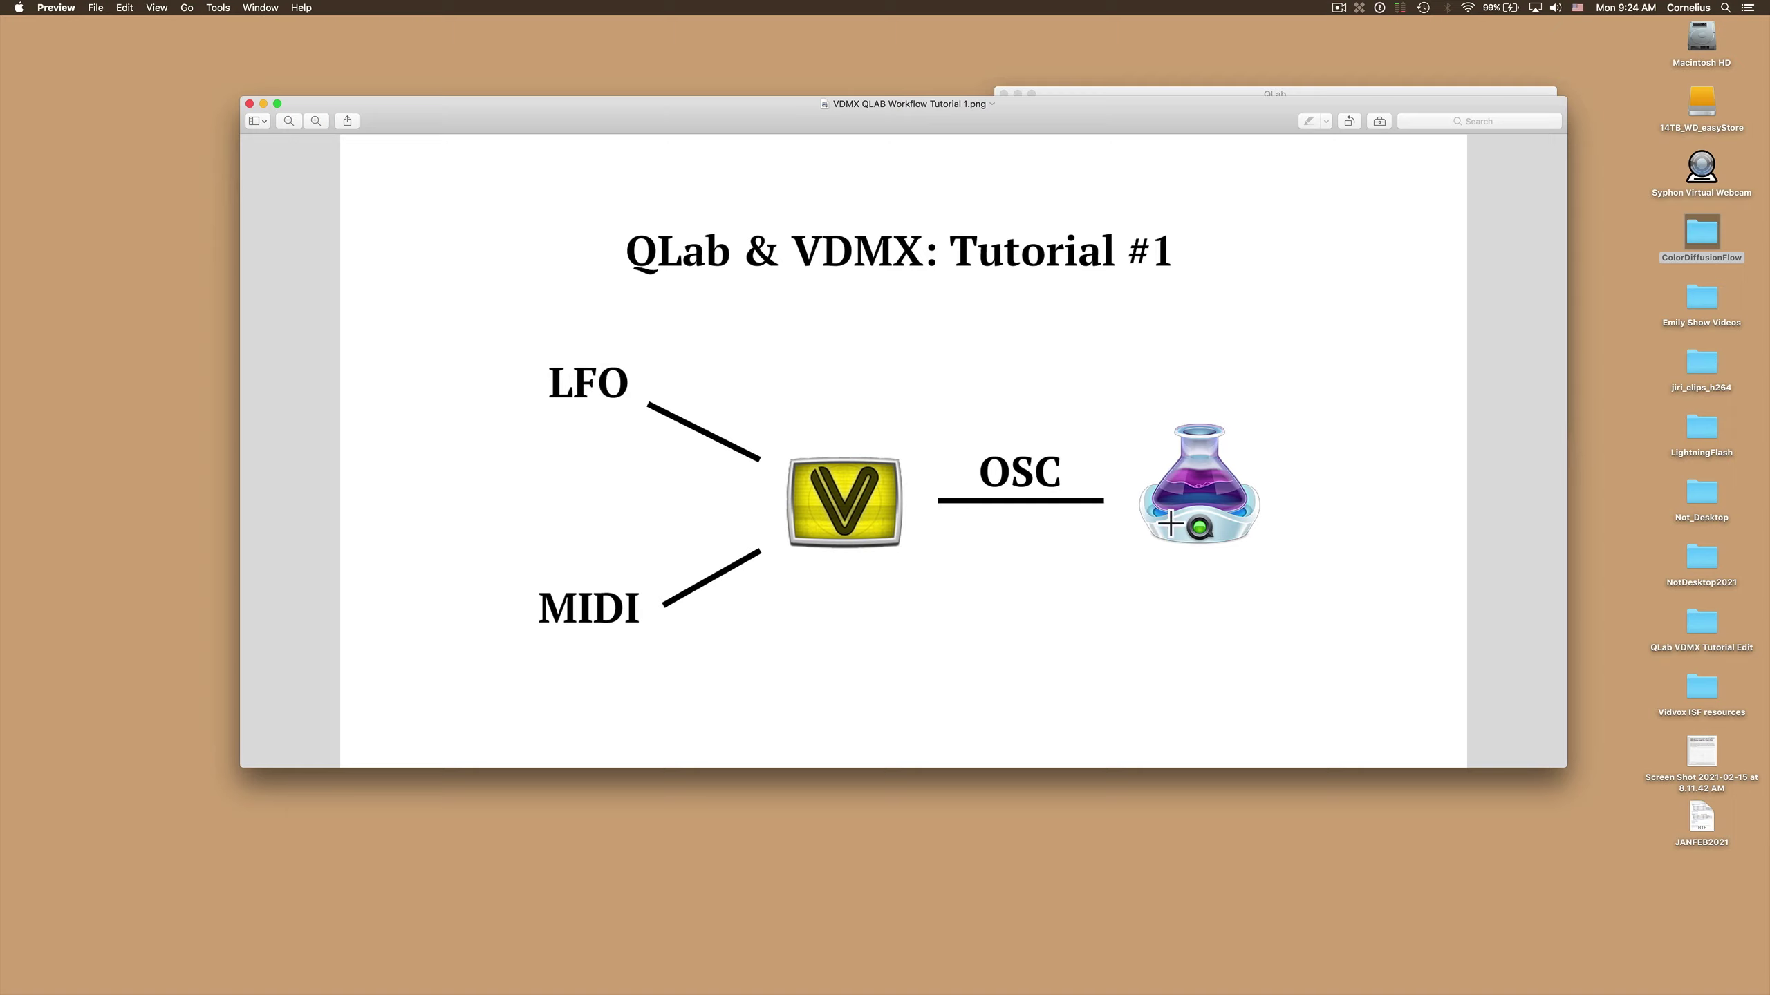
# Close the tutorial diagram and start QLab demo mode, with 20:00 remaining.
pyautogui.press('super+w')
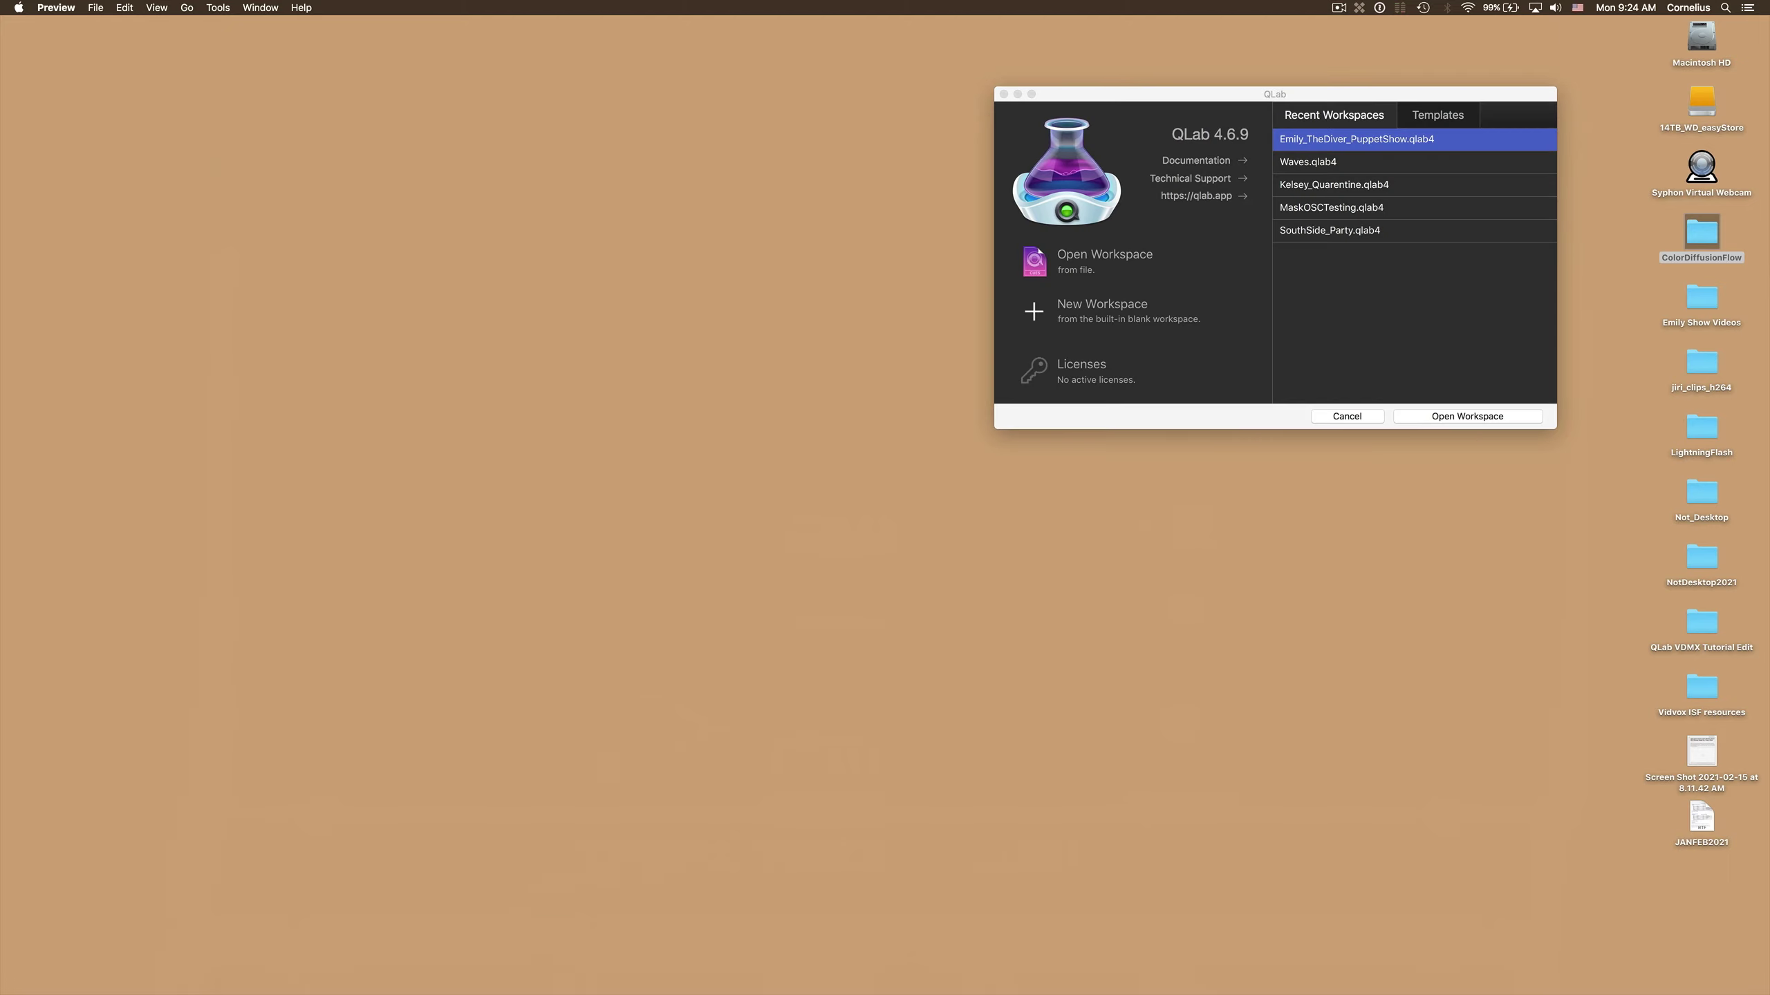
pyautogui.click(1321, 91)
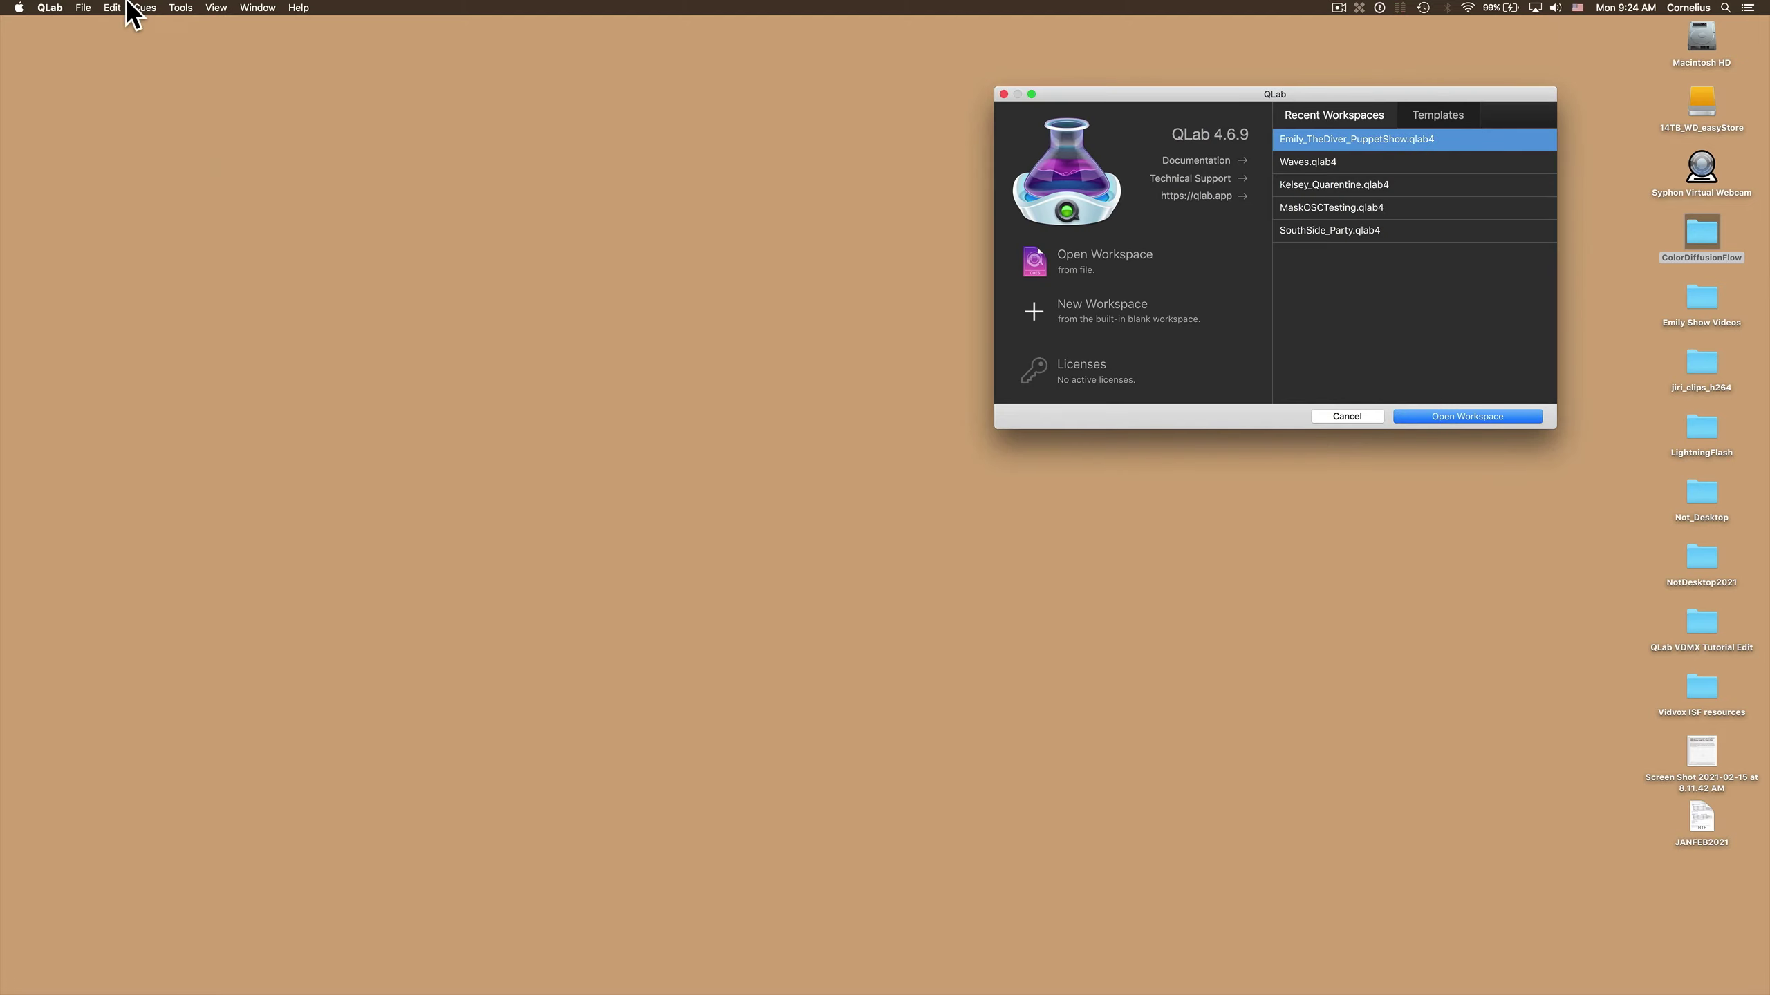
pyautogui.click(40, 6)
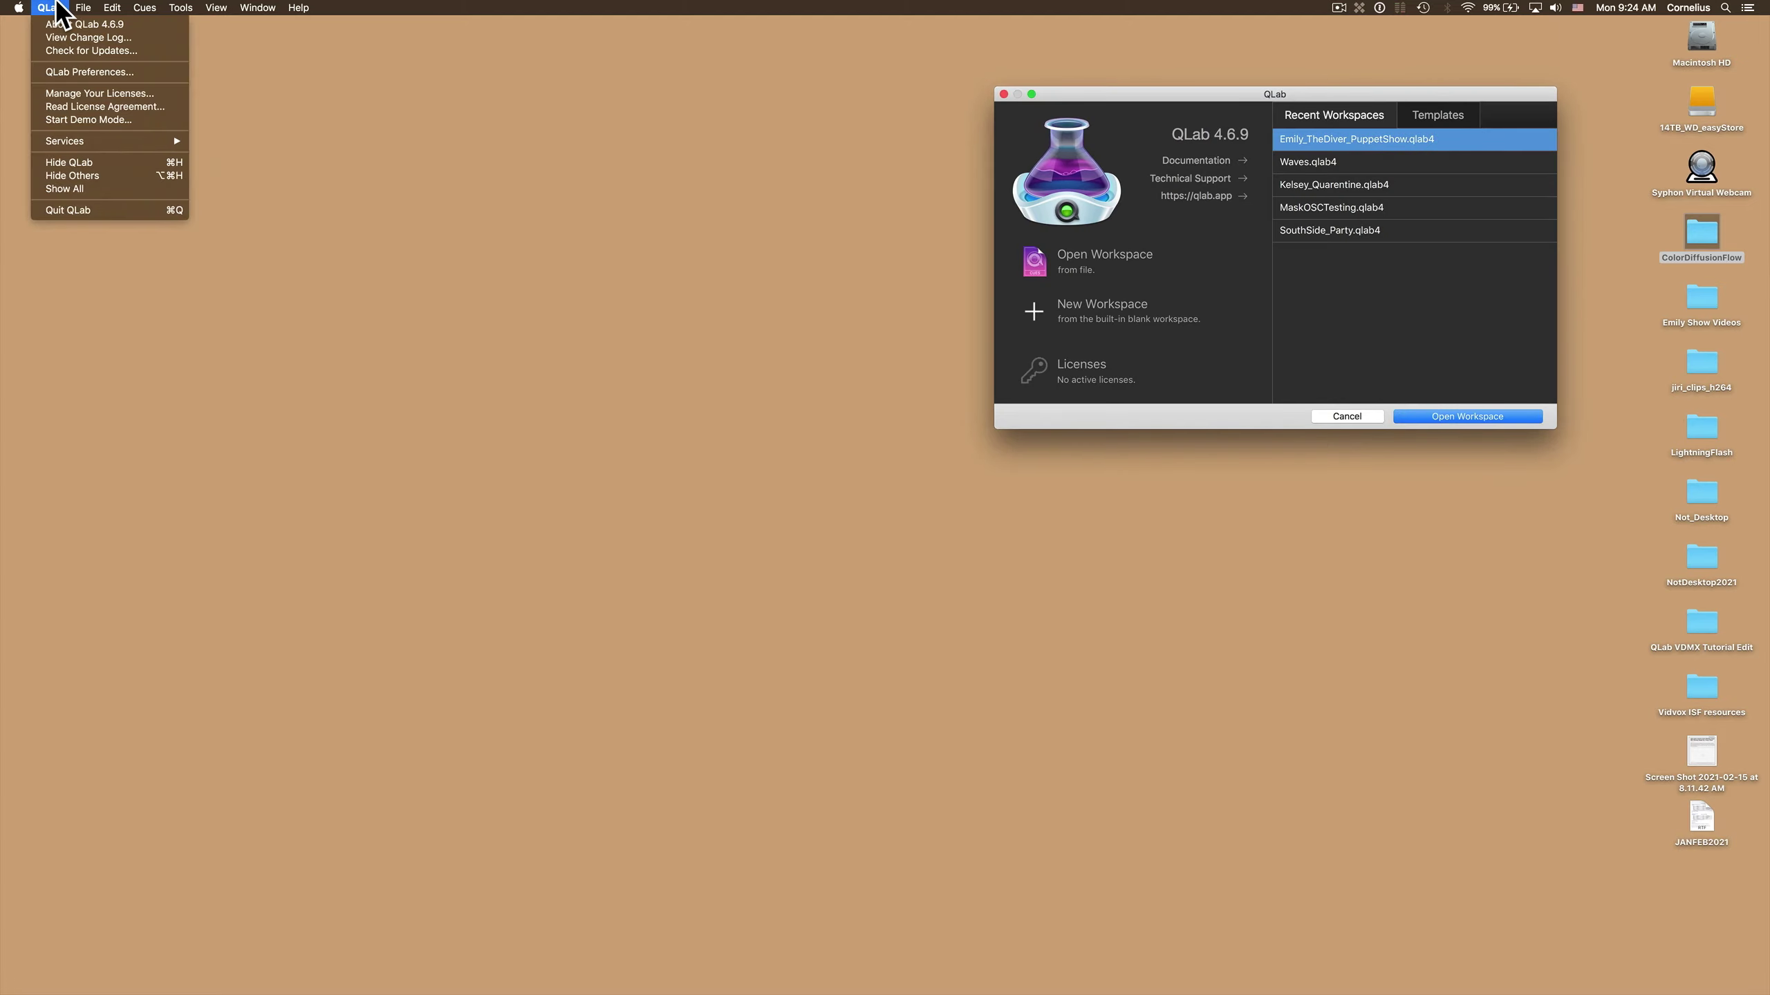
pyautogui.click(89, 120)
pyautogui.click(999, 335)
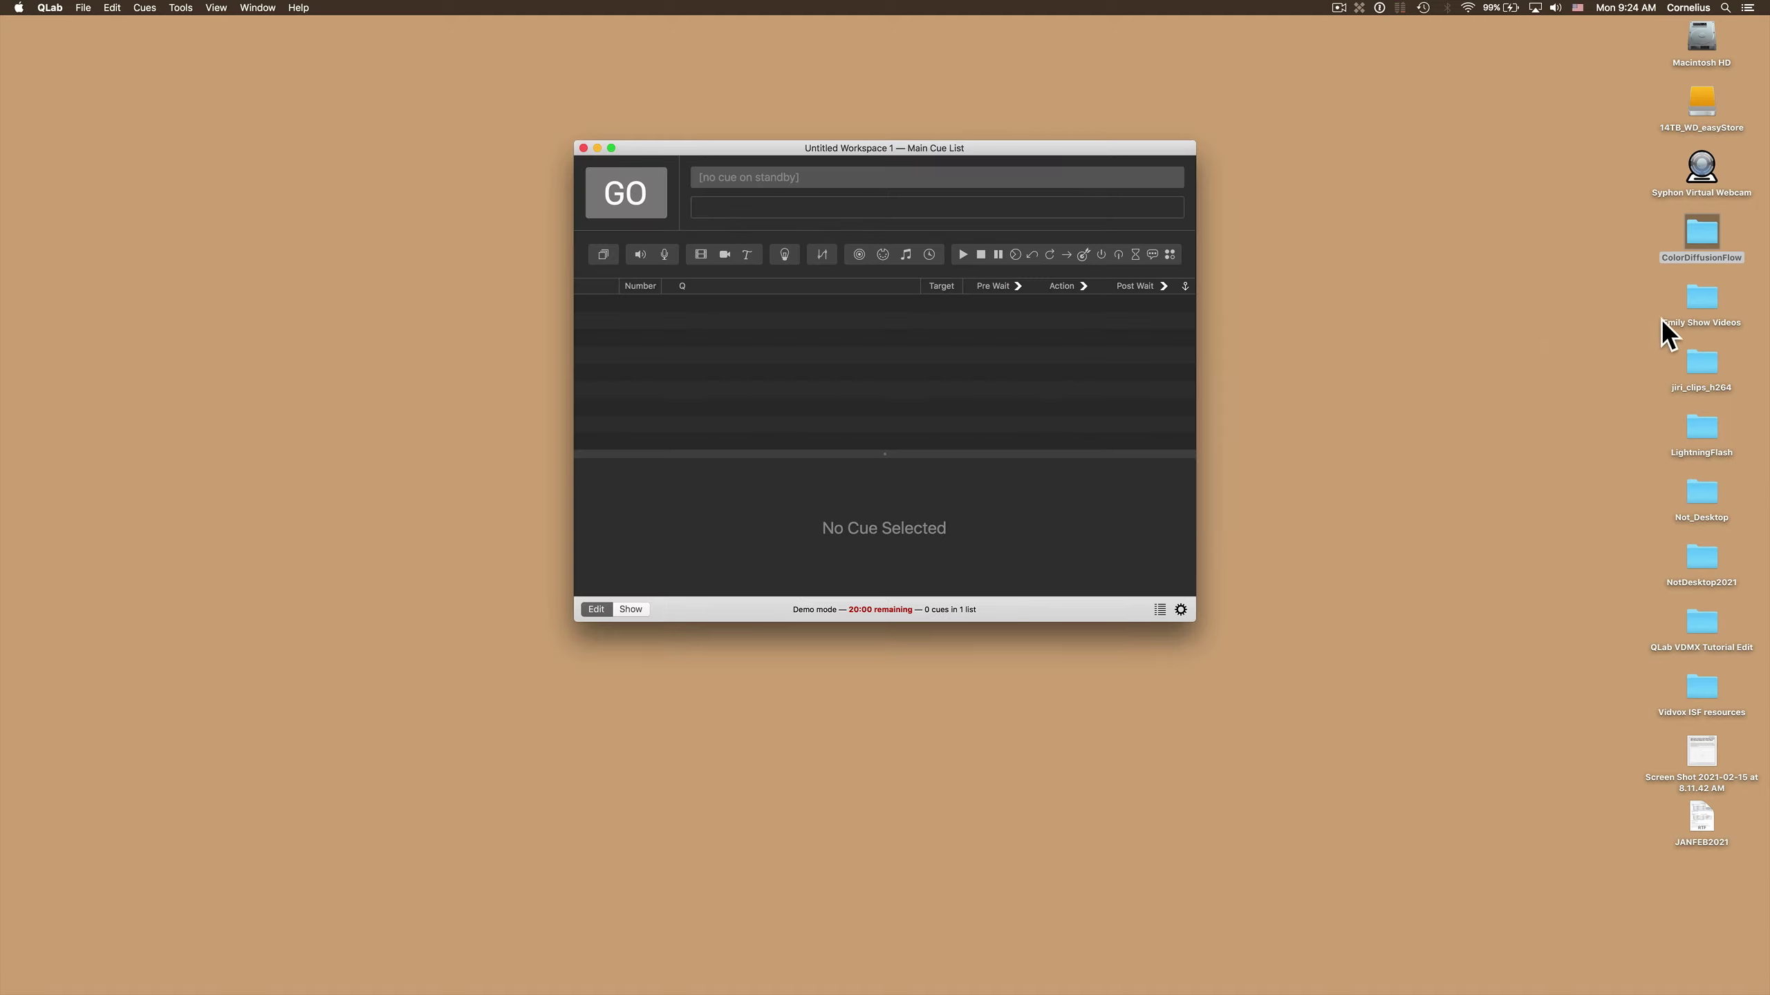
# Move the QLab cue list to the upper right, launch VDMX5, and close Media Bin 1.
pyautogui.moveTo(1058, 148); pyautogui.dragTo(1469, 63)
pyautogui.press('super+space')
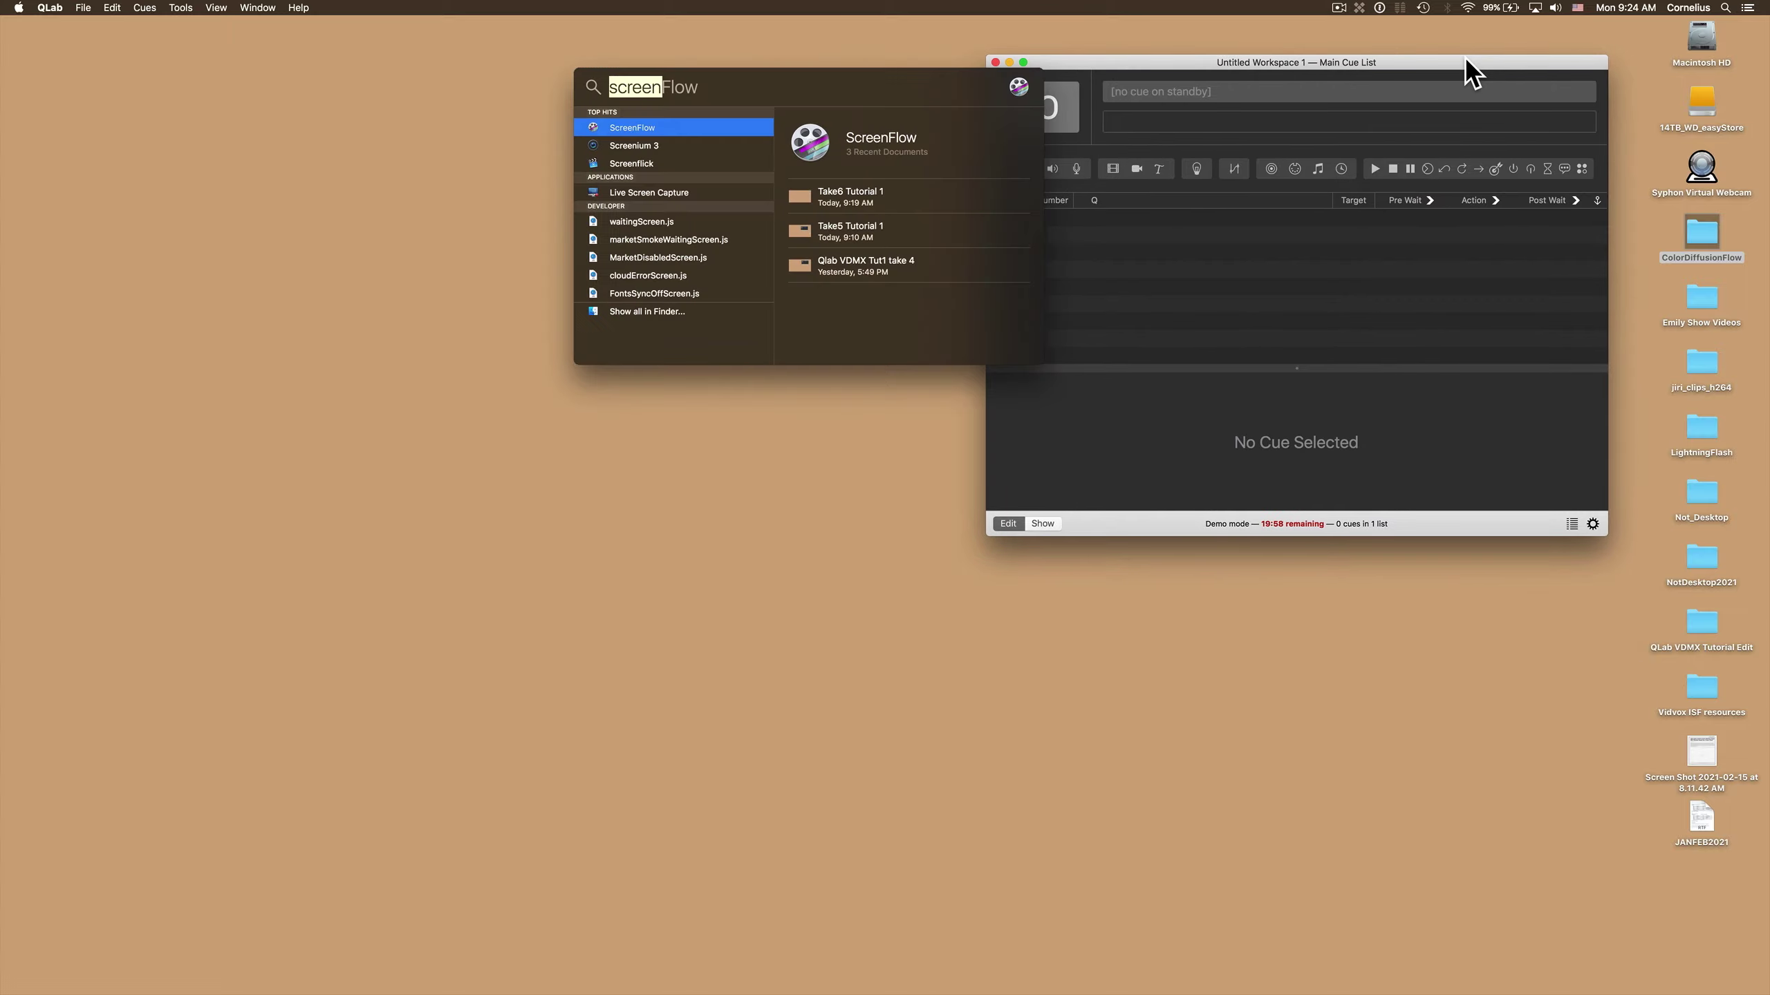
pyautogui.write('vdmx')
pyautogui.press('Return')
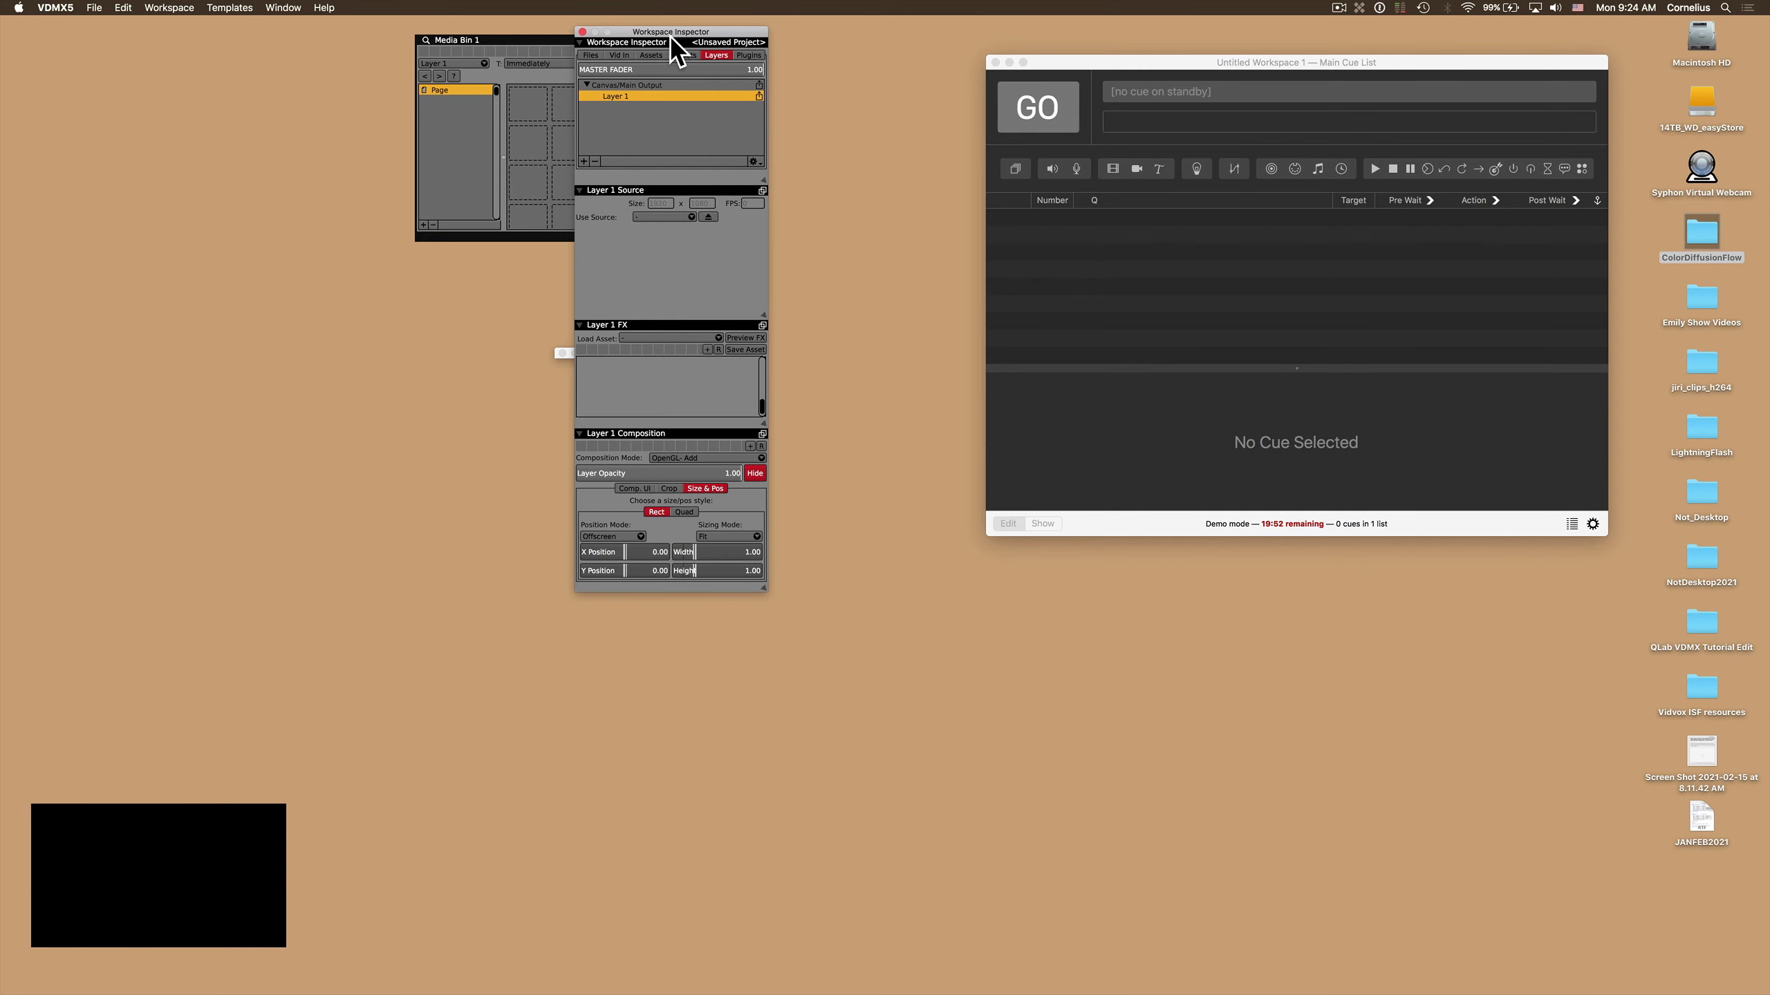
pyautogui.moveTo(593, 42); pyautogui.dragTo(405, 67)
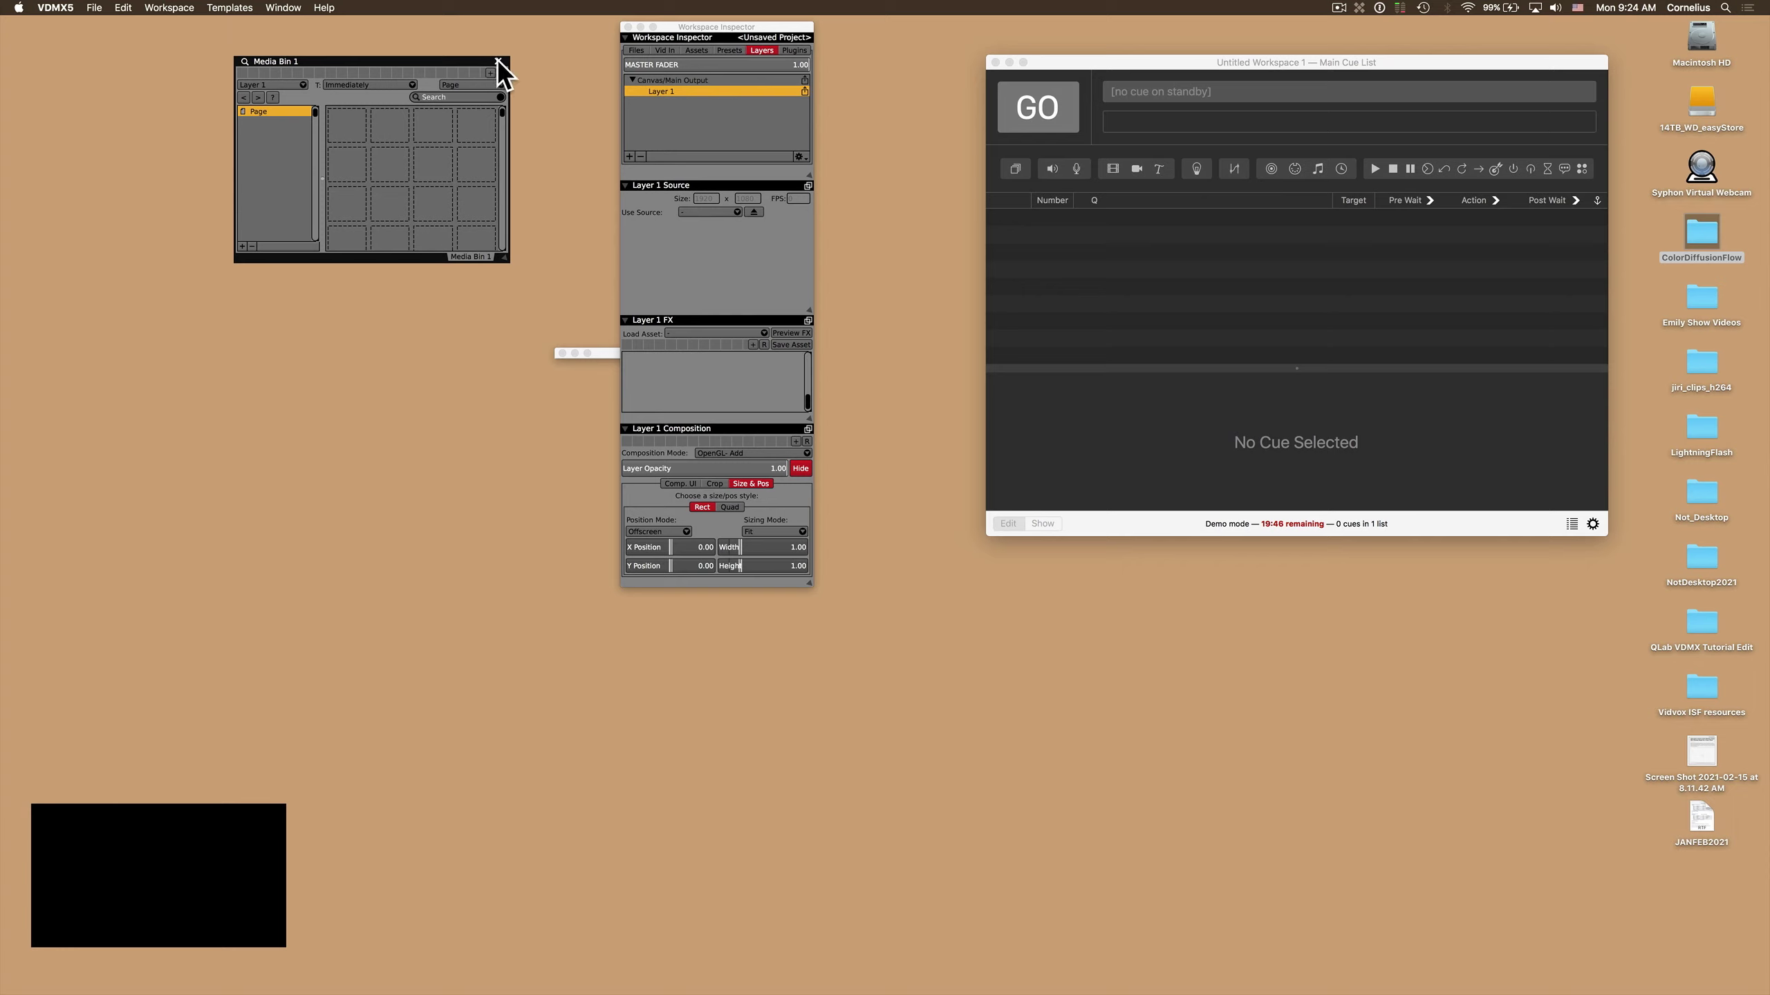
pyautogui.click(498, 62)
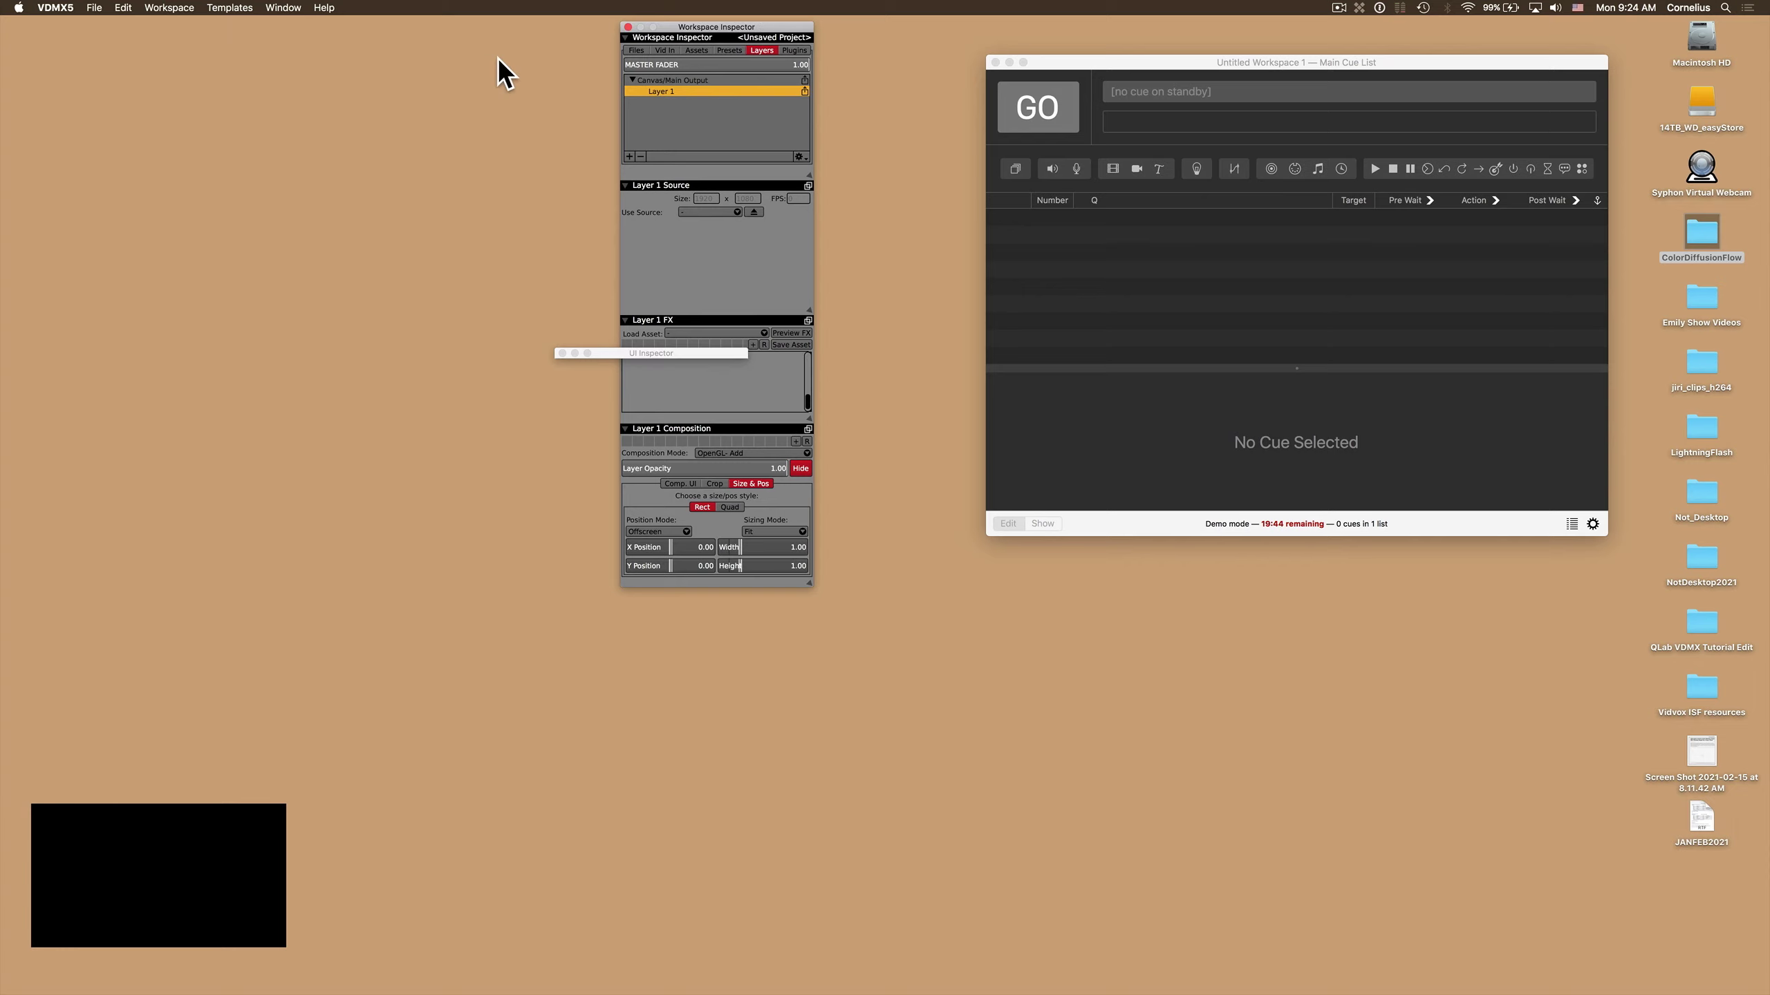
# View VDMX5's OSC output ports (127.0.0.1 on port 53000), then bring QLab forward.
pyautogui.click(56, 8)
pyautogui.click(67, 44)
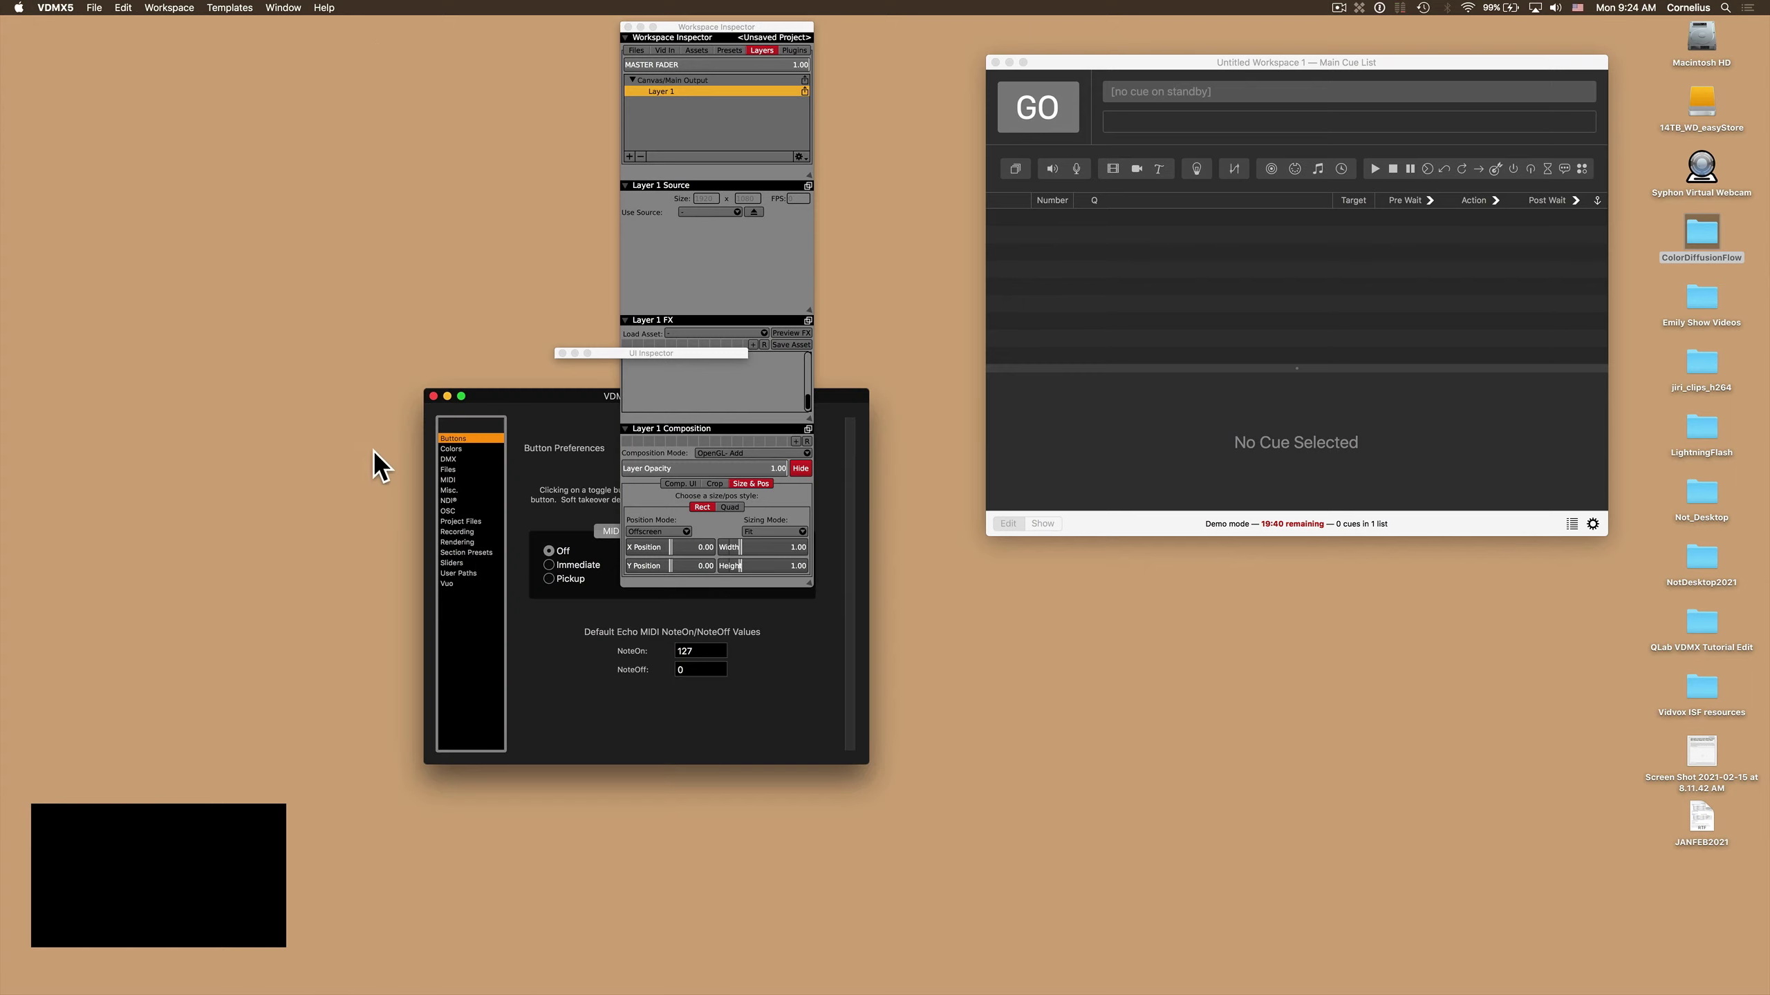
pyautogui.click(447, 511)
pyautogui.moveTo(527, 395); pyautogui.dragTo(247, 293)
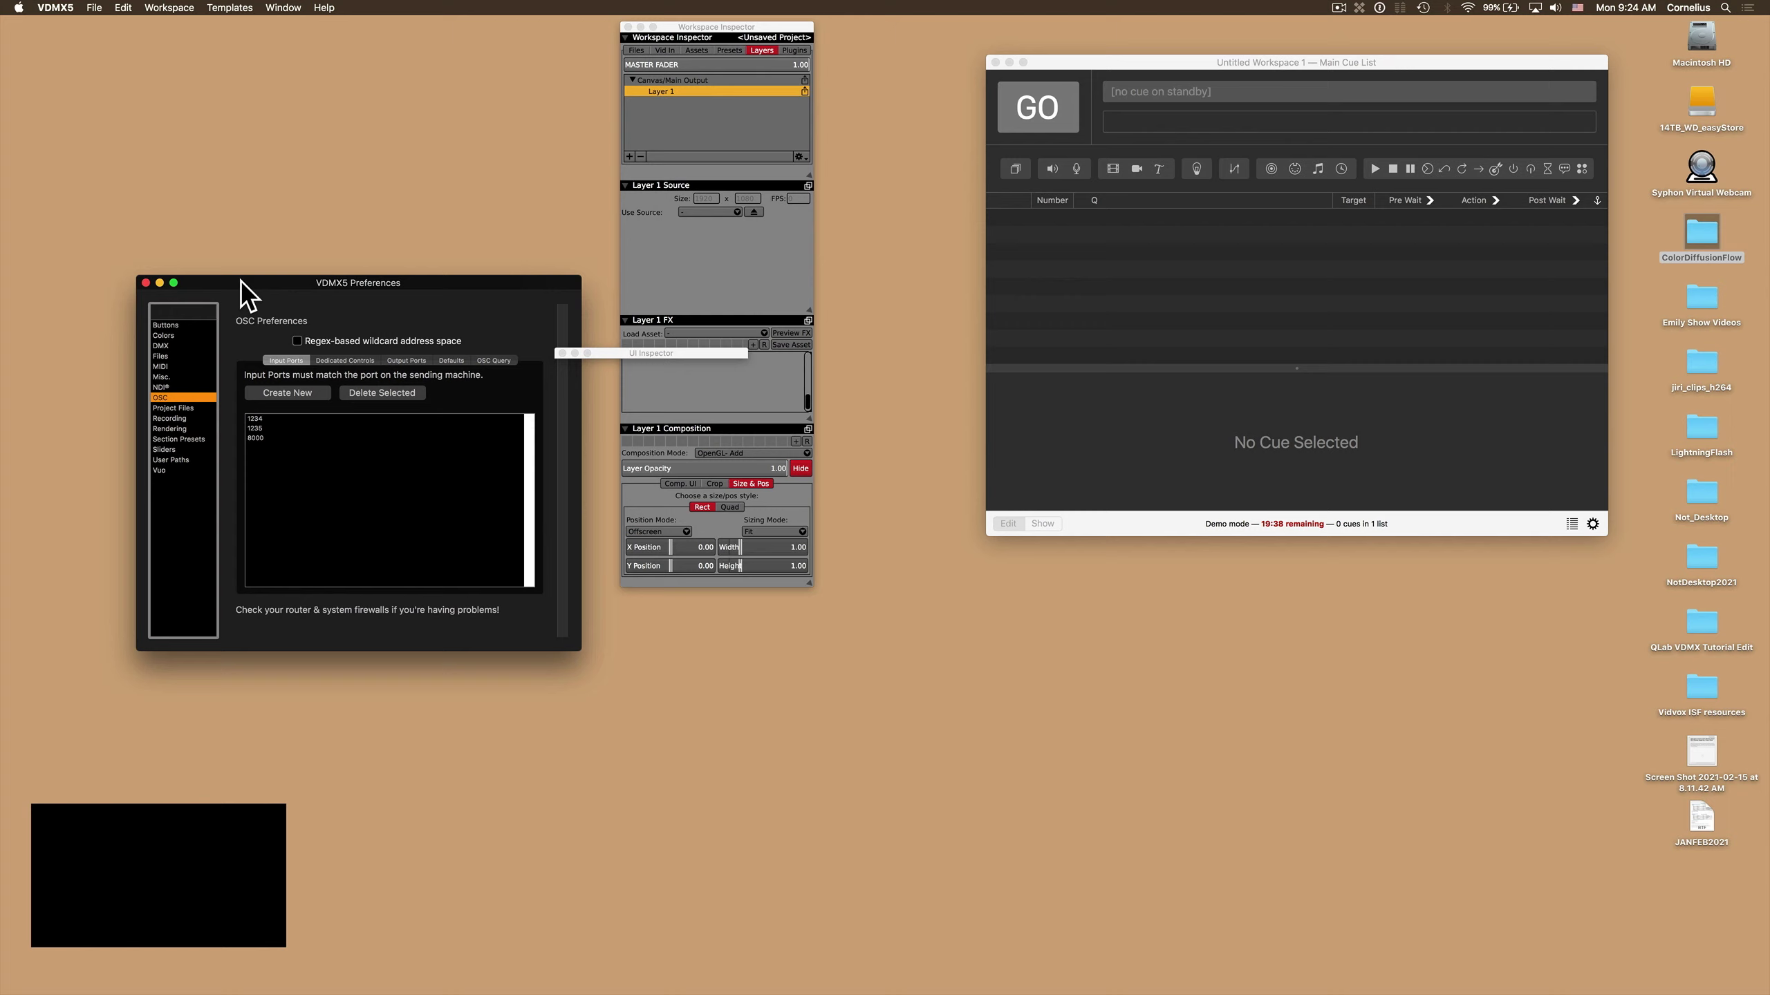
pyautogui.click(406, 360)
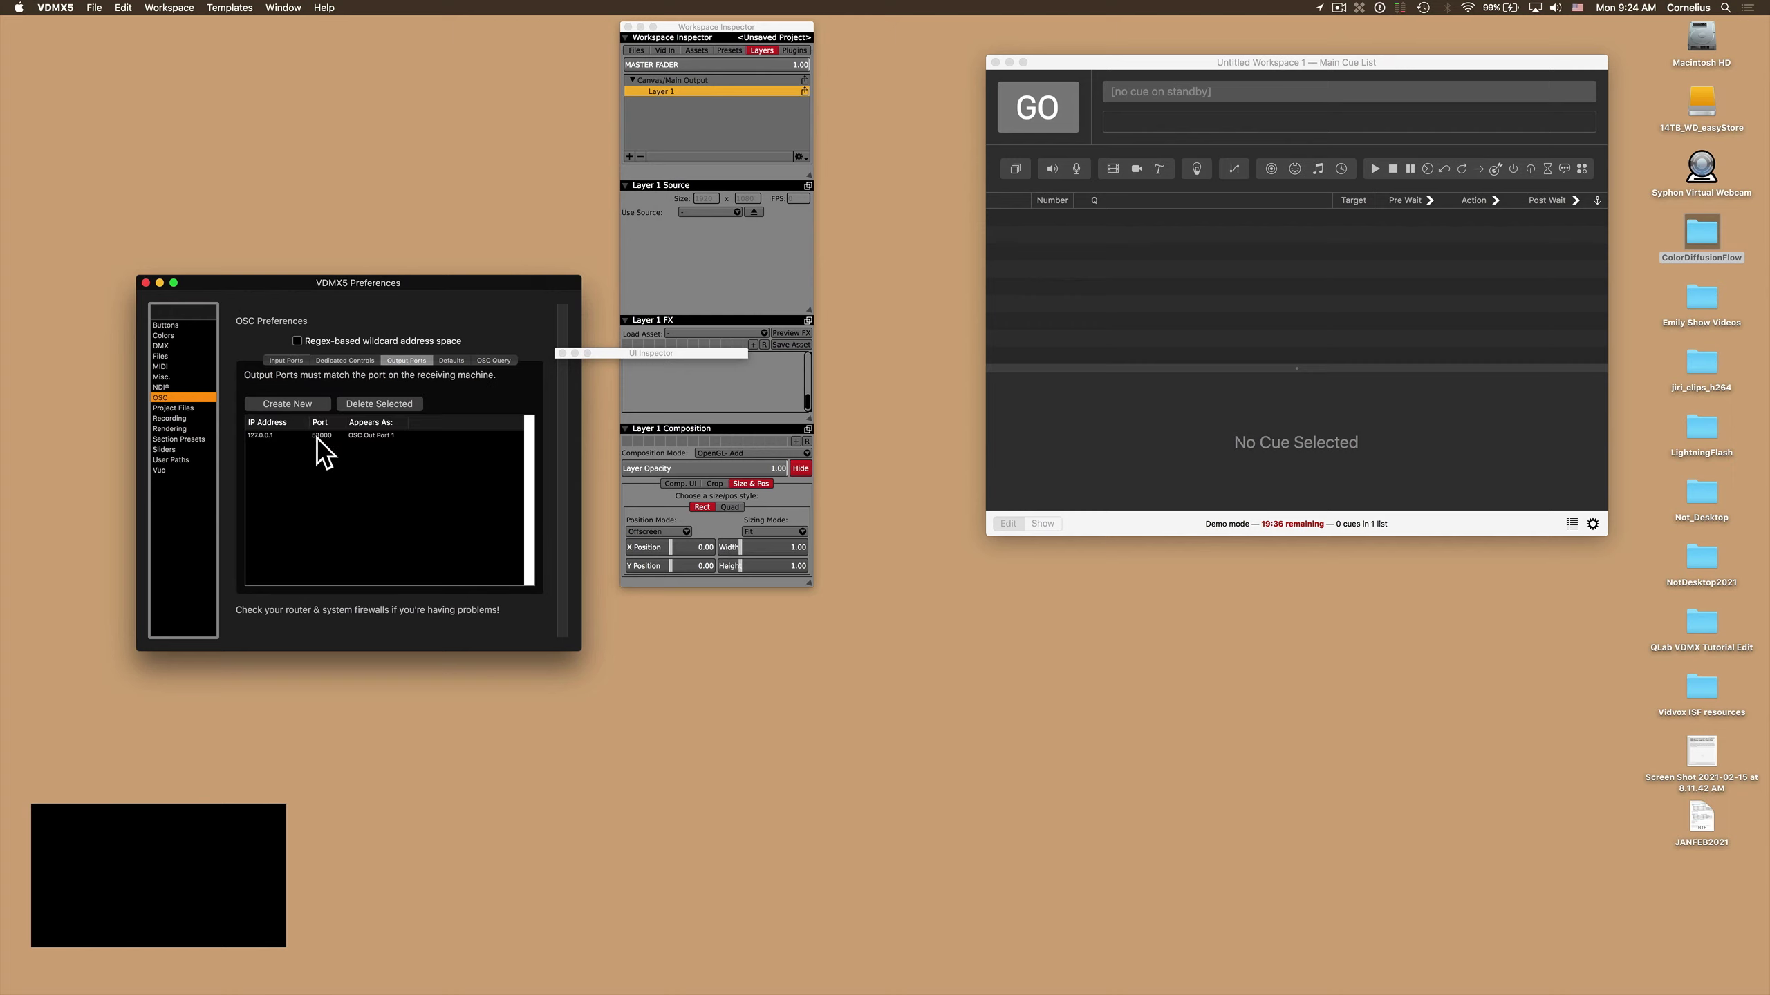
pyautogui.click(1185, 296)
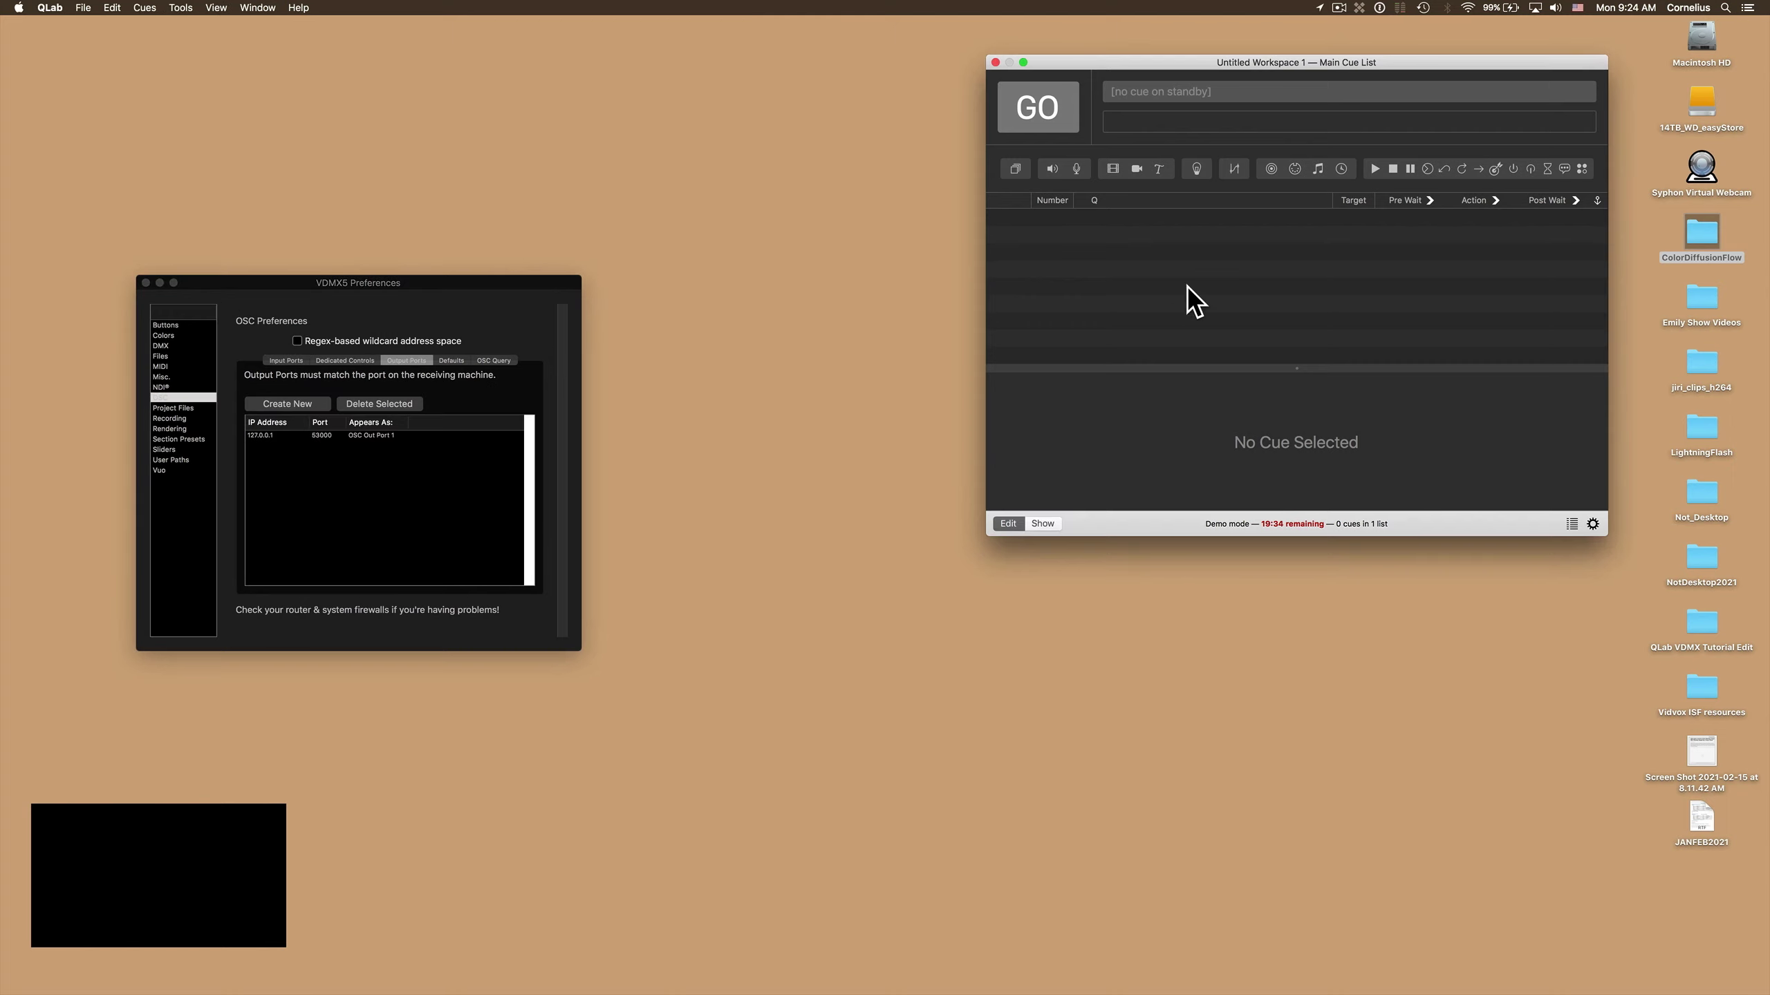
# Open QLab's workspace settings on the OSC Controls page.
pyautogui.click(1593, 523)
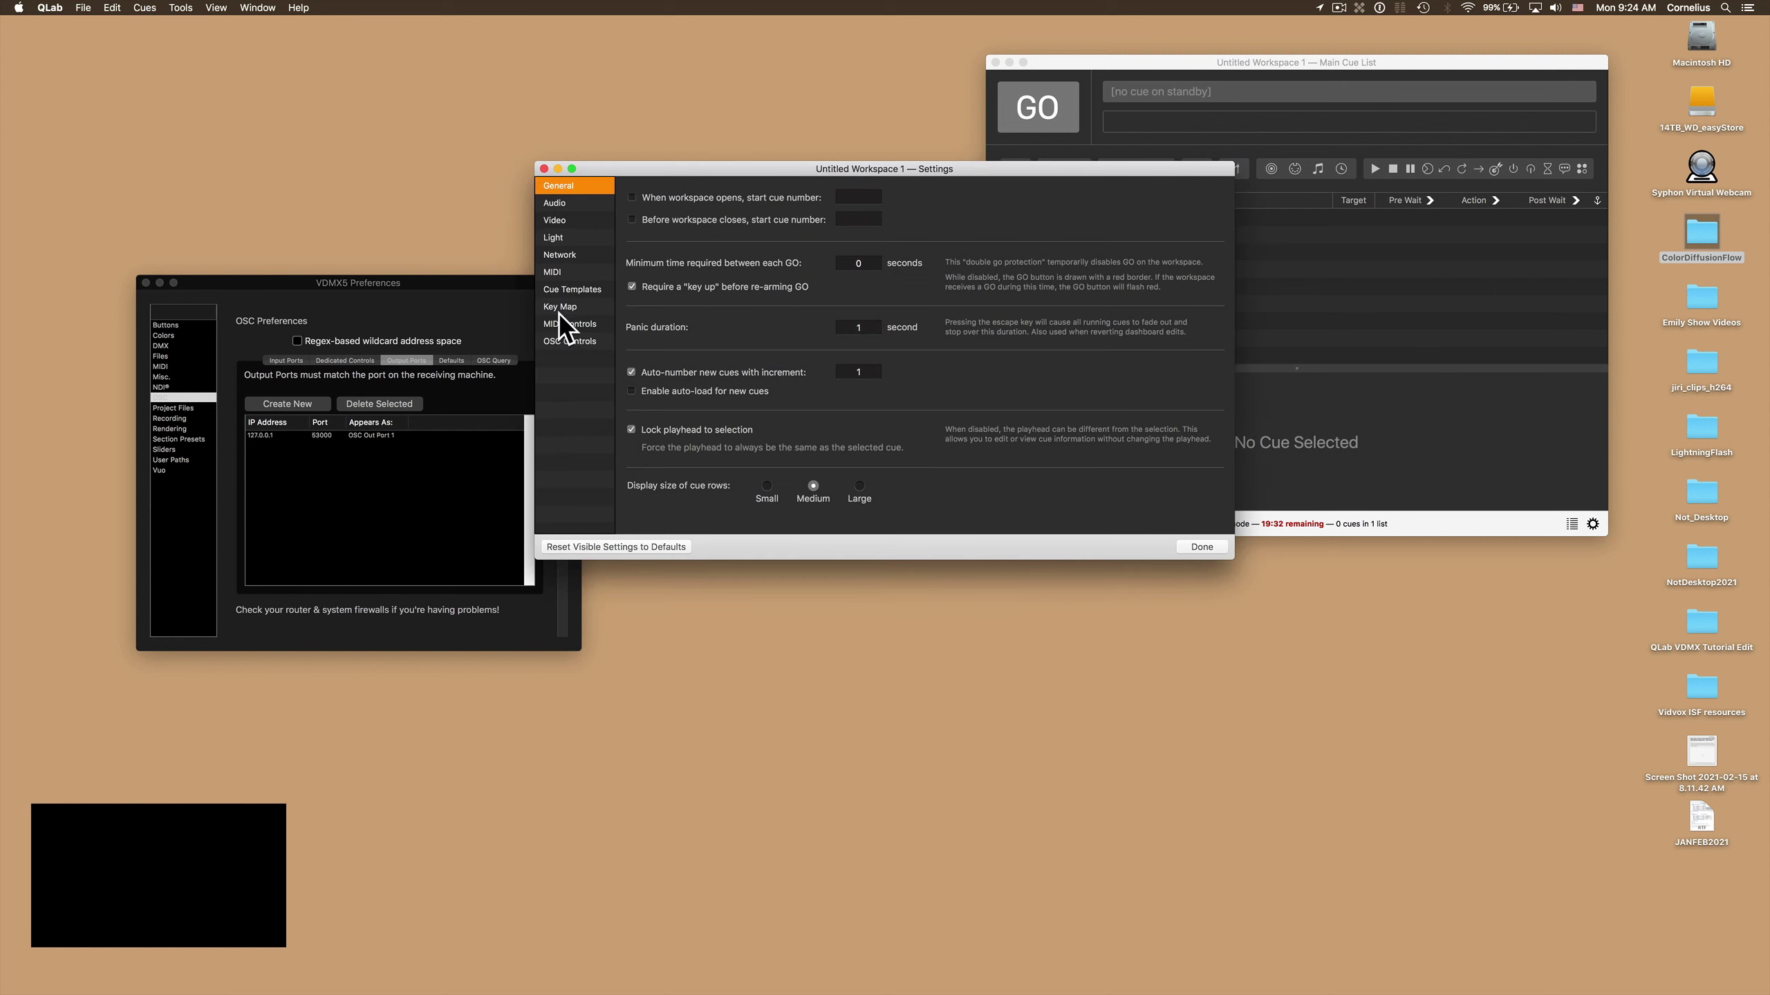
pyautogui.click(568, 341)
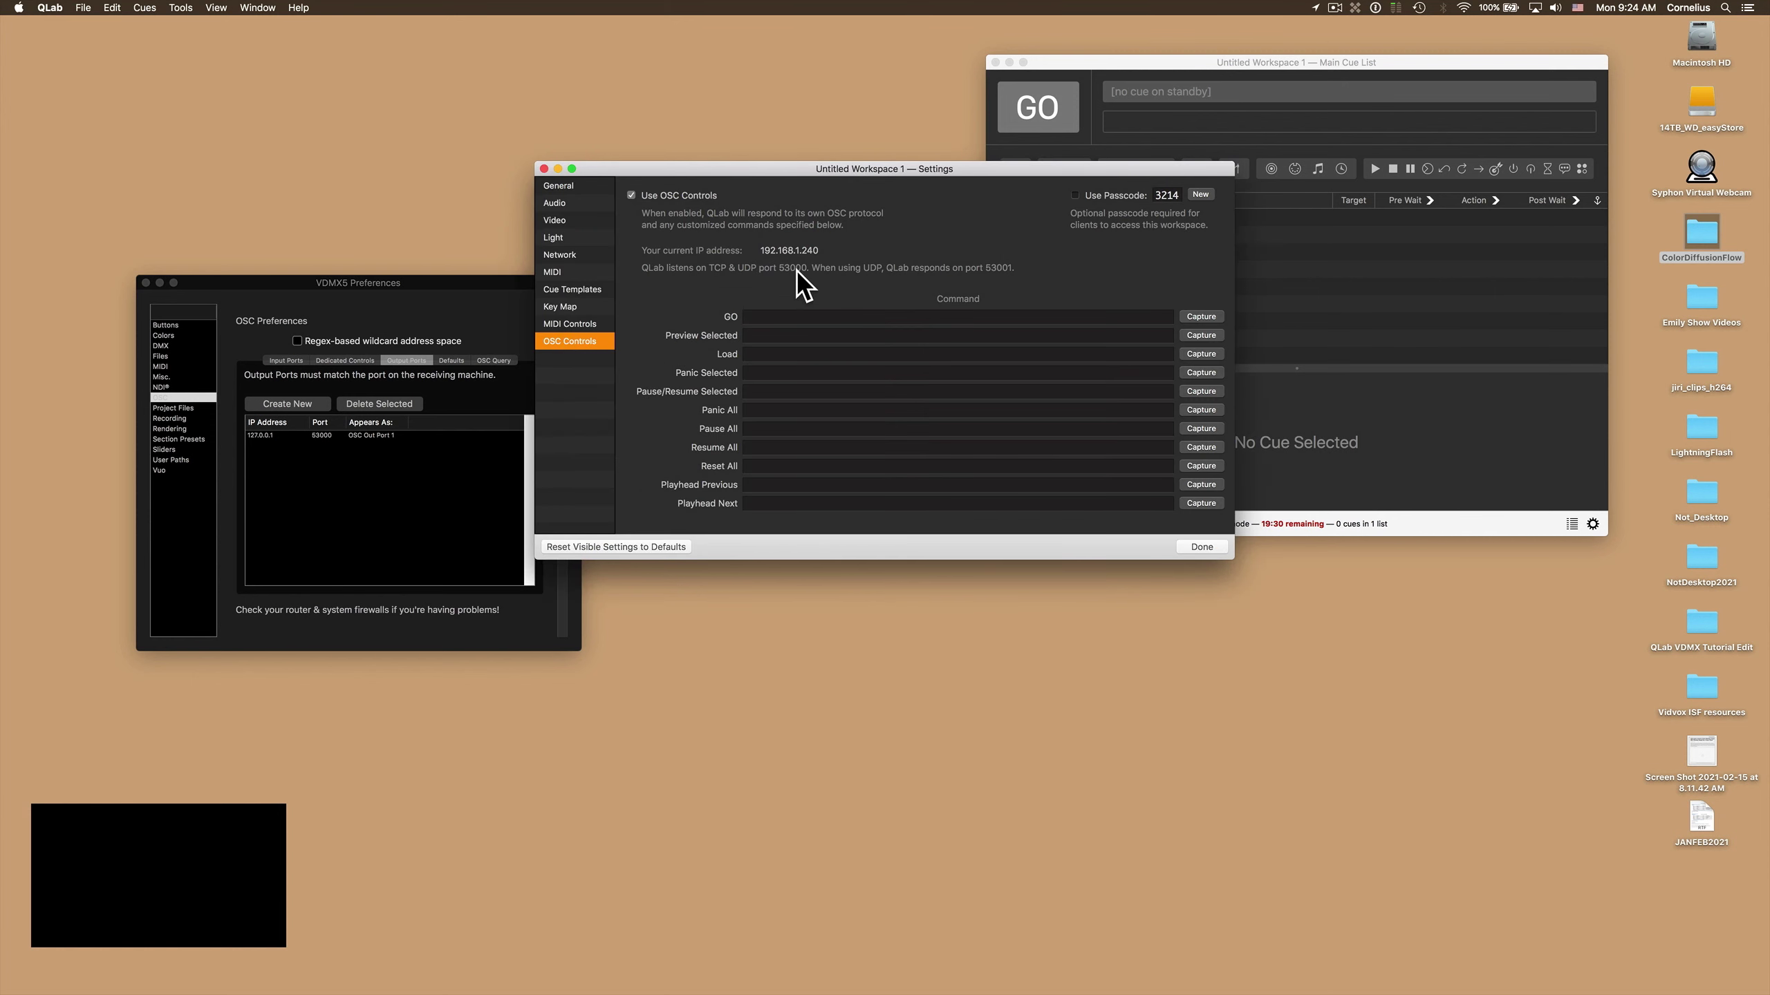
pyautogui.moveTo(852, 169); pyautogui.dragTo(1202, 287)
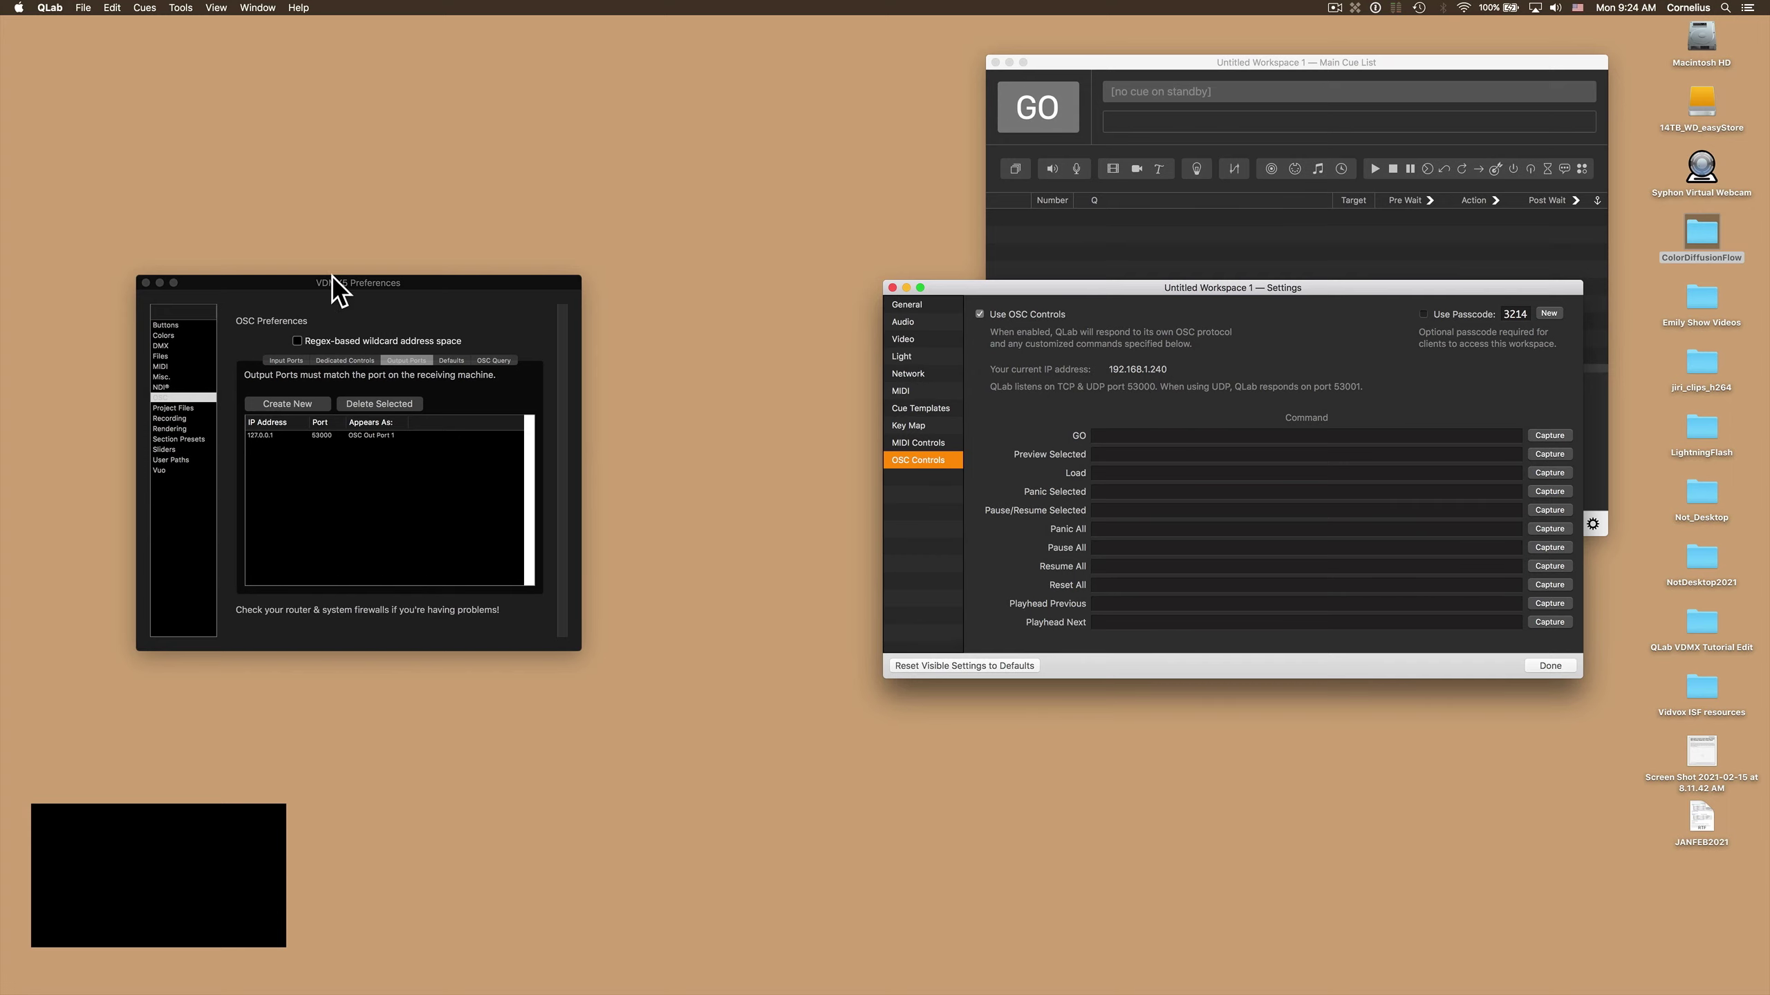
# Check VDMX's 127.0.0.1 output port, then close both VDMX preferences and QLab settings.
pyautogui.click(349, 289)
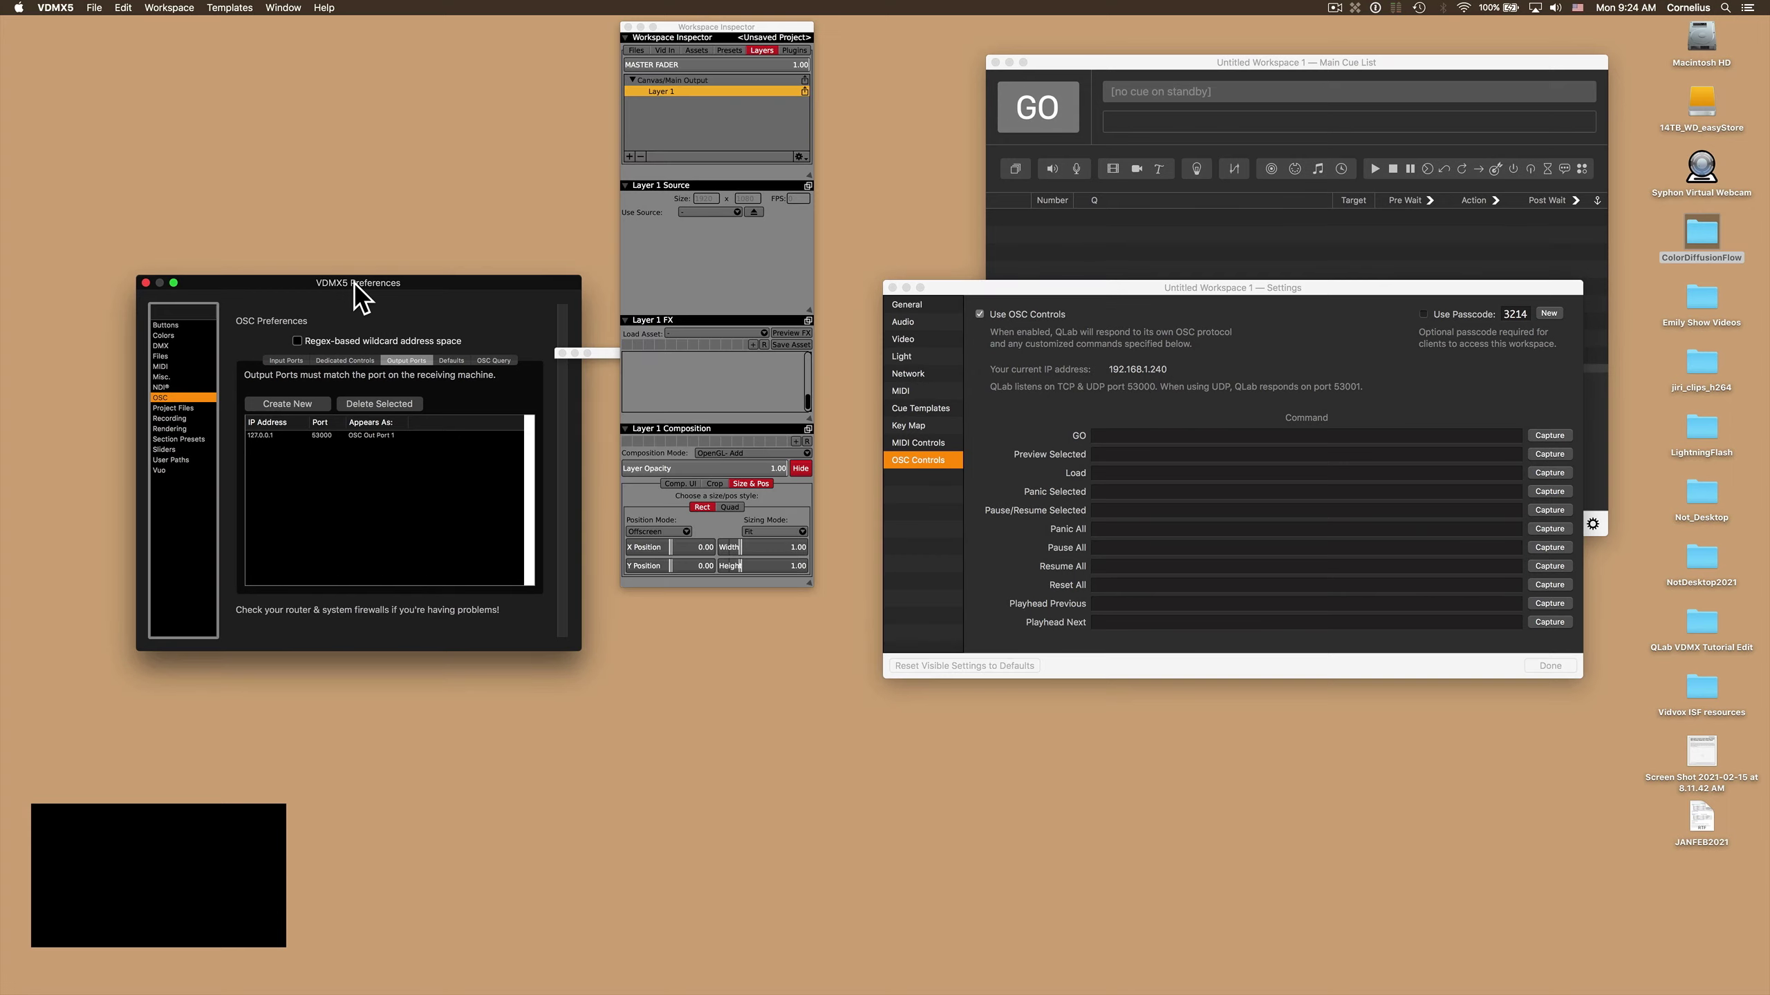
pyautogui.click(269, 437)
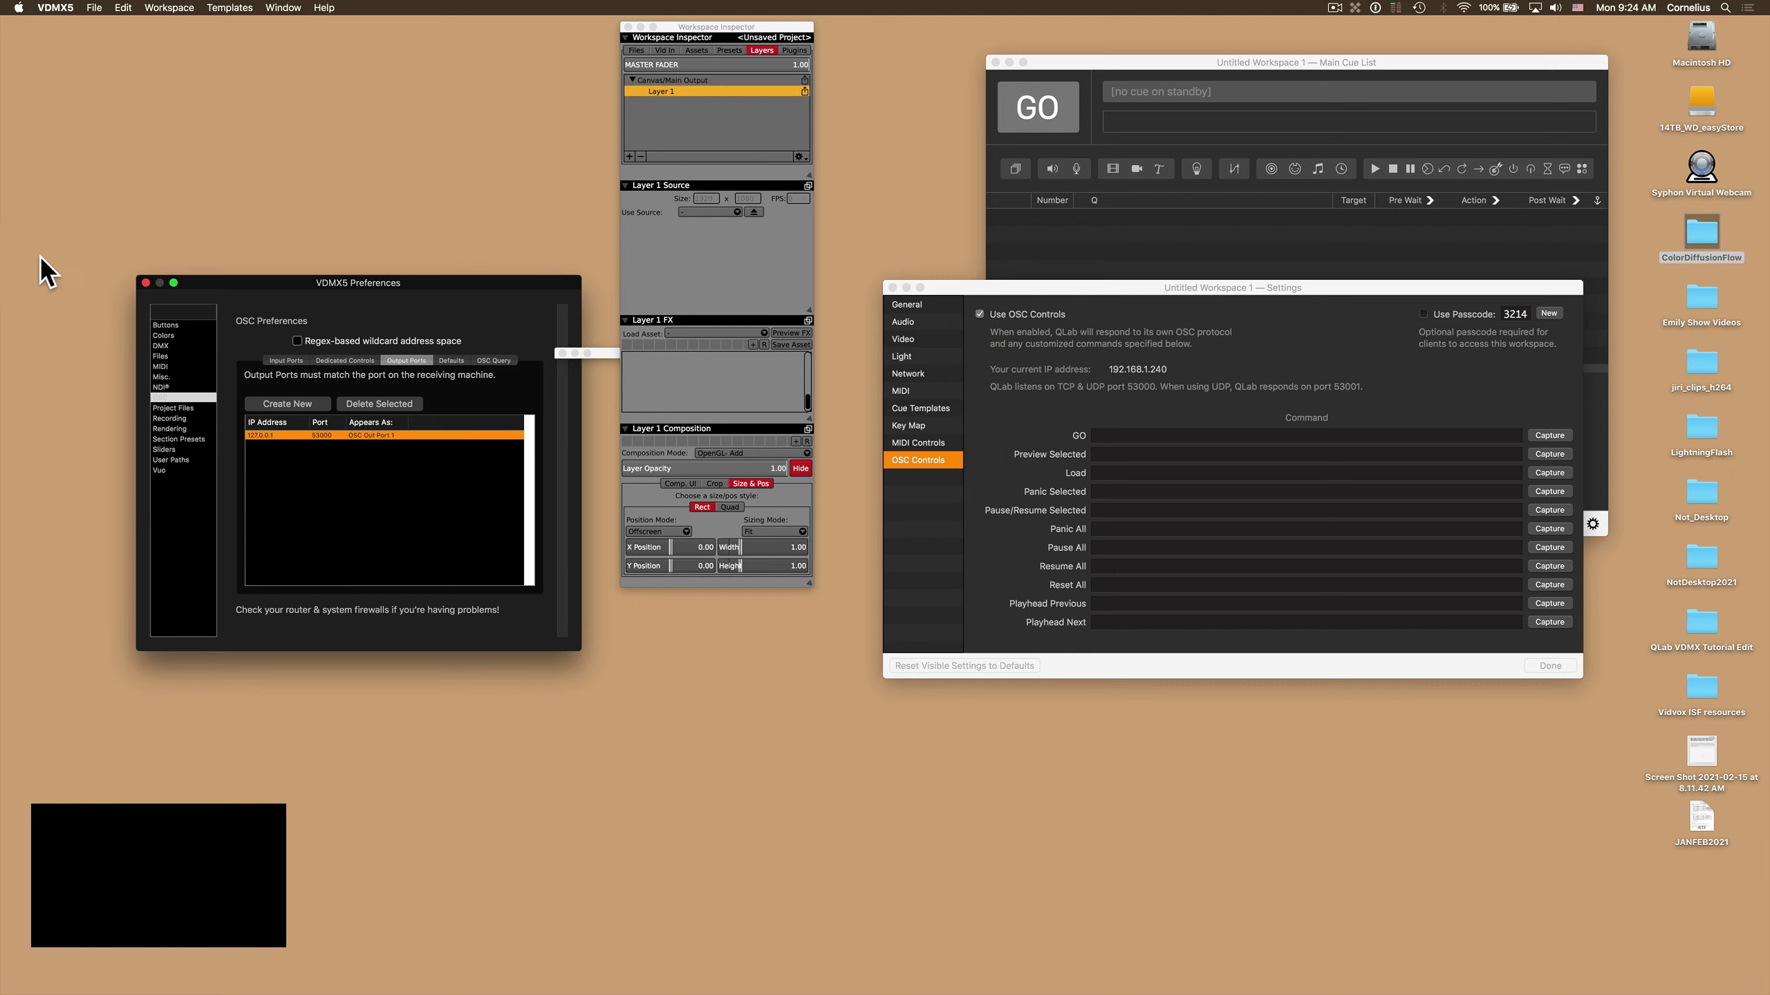
pyautogui.click(146, 283)
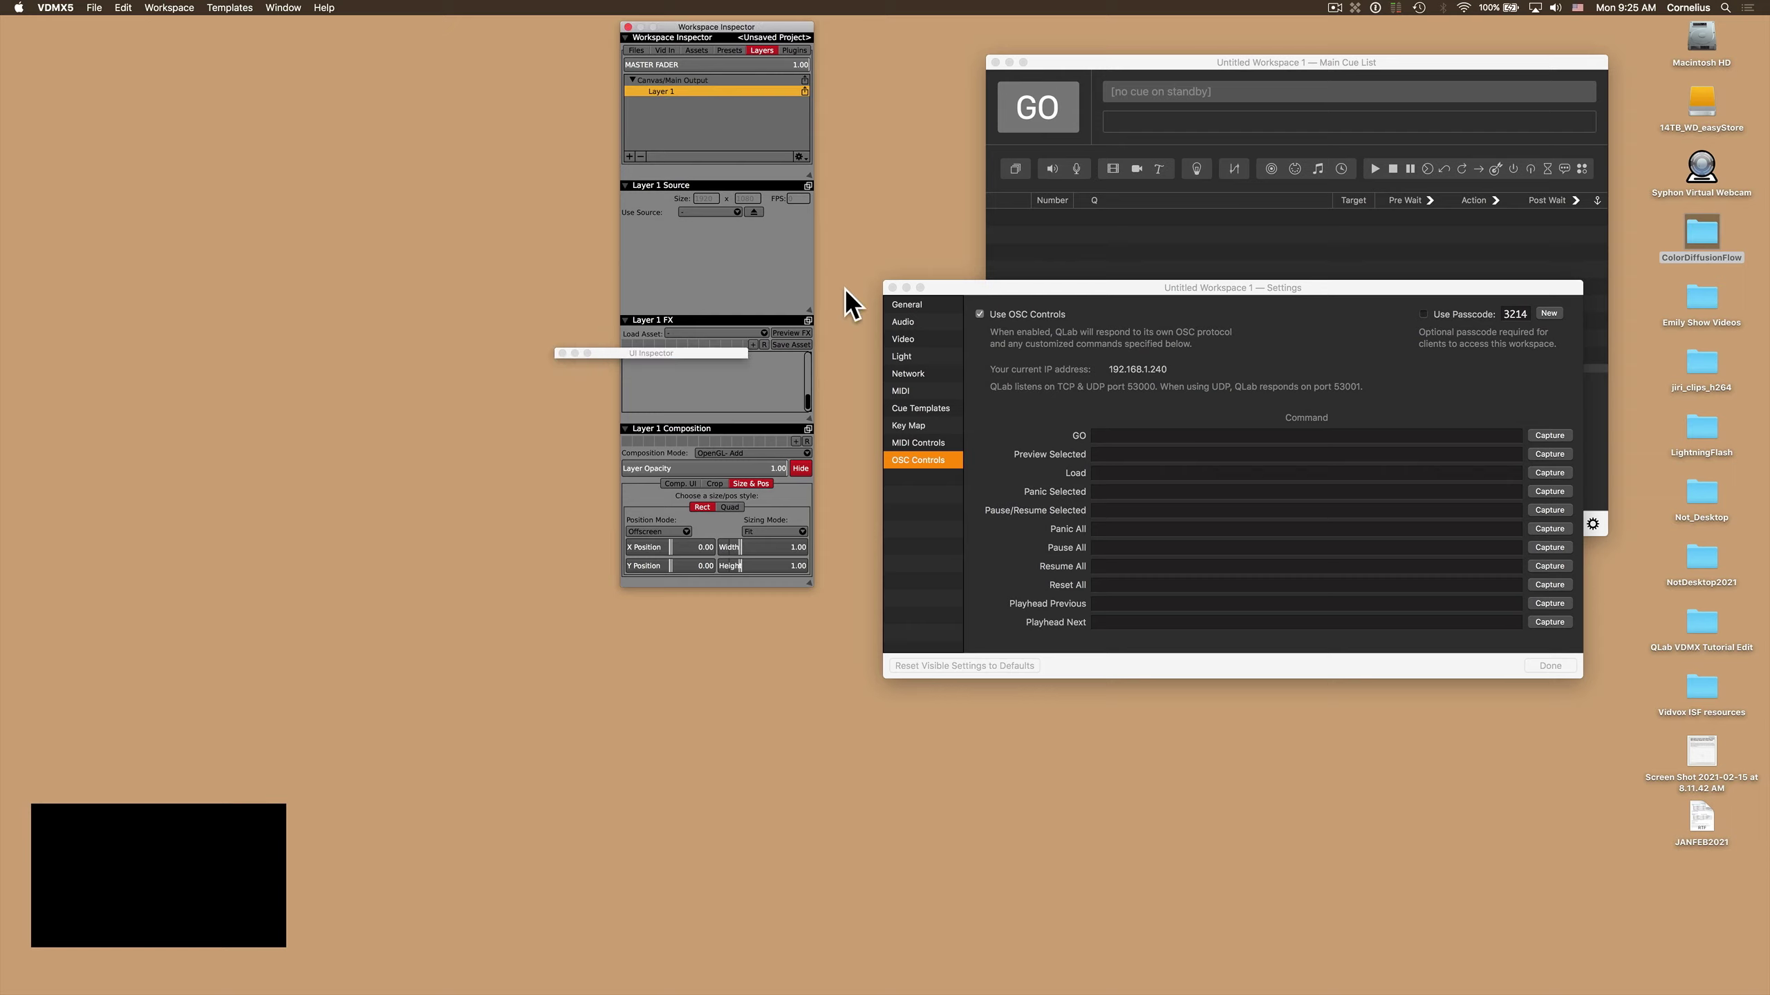
pyautogui.click(892, 287)
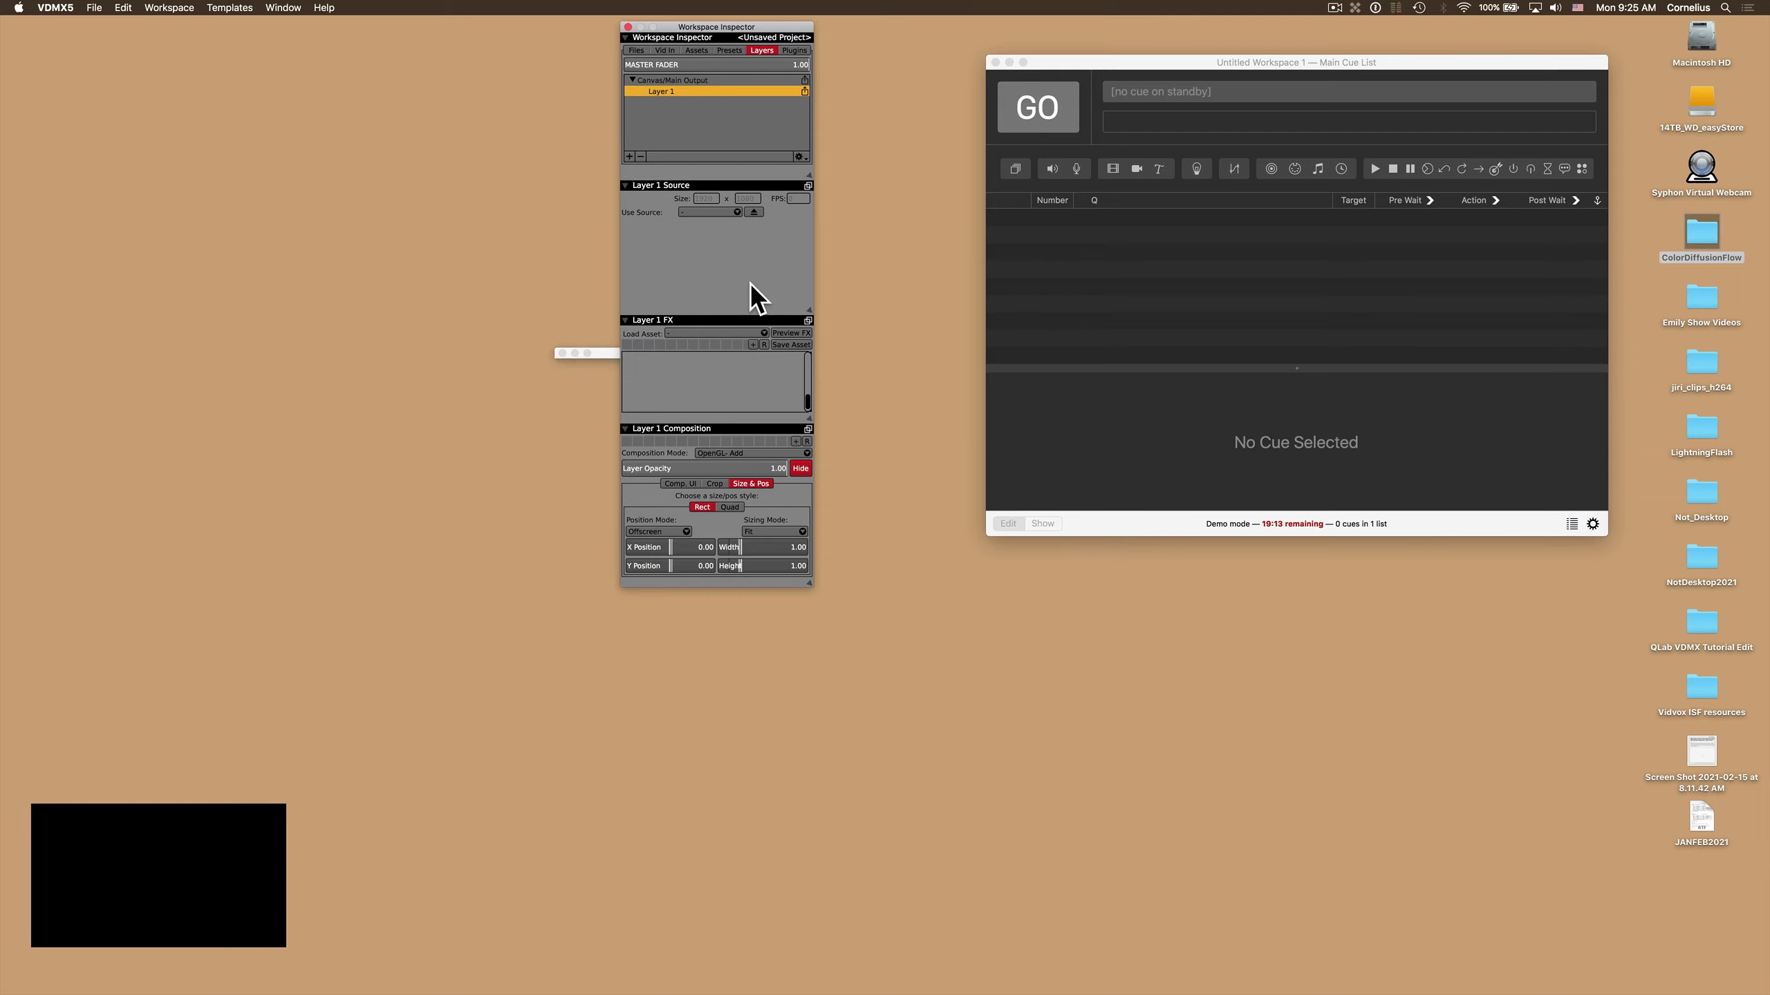
# Drag DarkShipSeaWide.mp4 and ShipStormSeaWide.mp4 from the show videos folder into QLab as cues 1 and 2.
pyautogui.click(1106, 317)
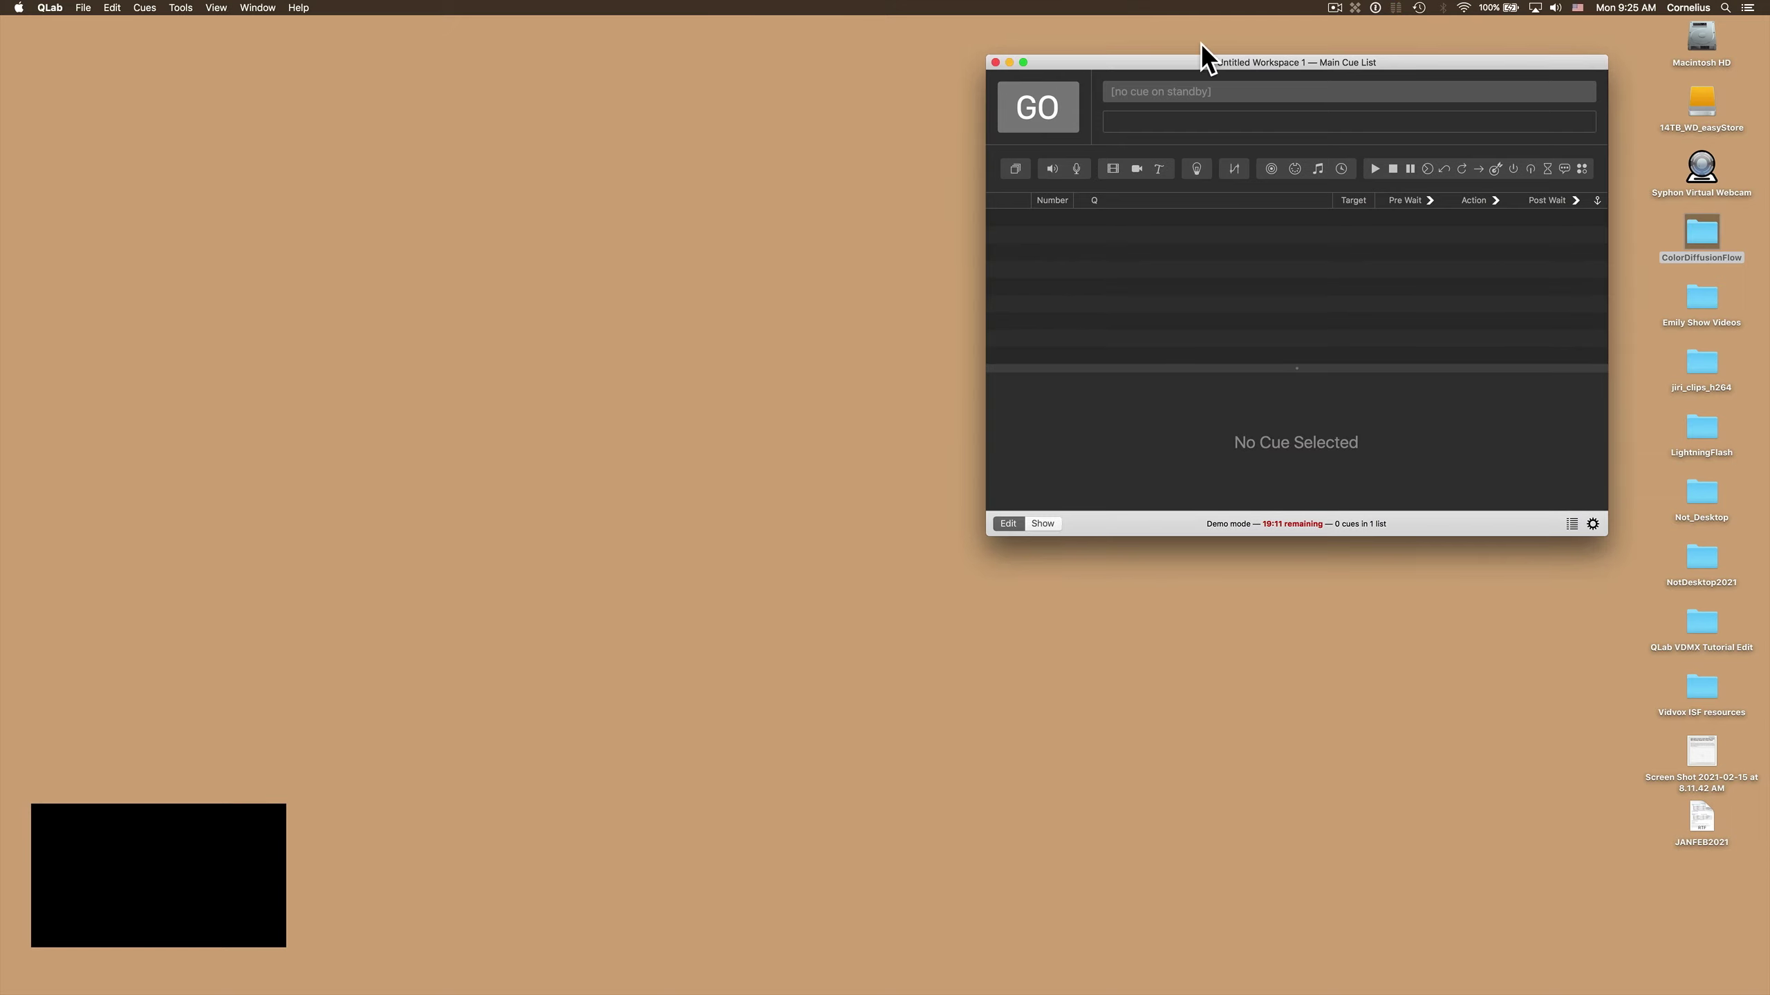
pyautogui.moveTo(1209, 60); pyautogui.dragTo(1207, 59)
pyautogui.doubleClick(1706, 298)
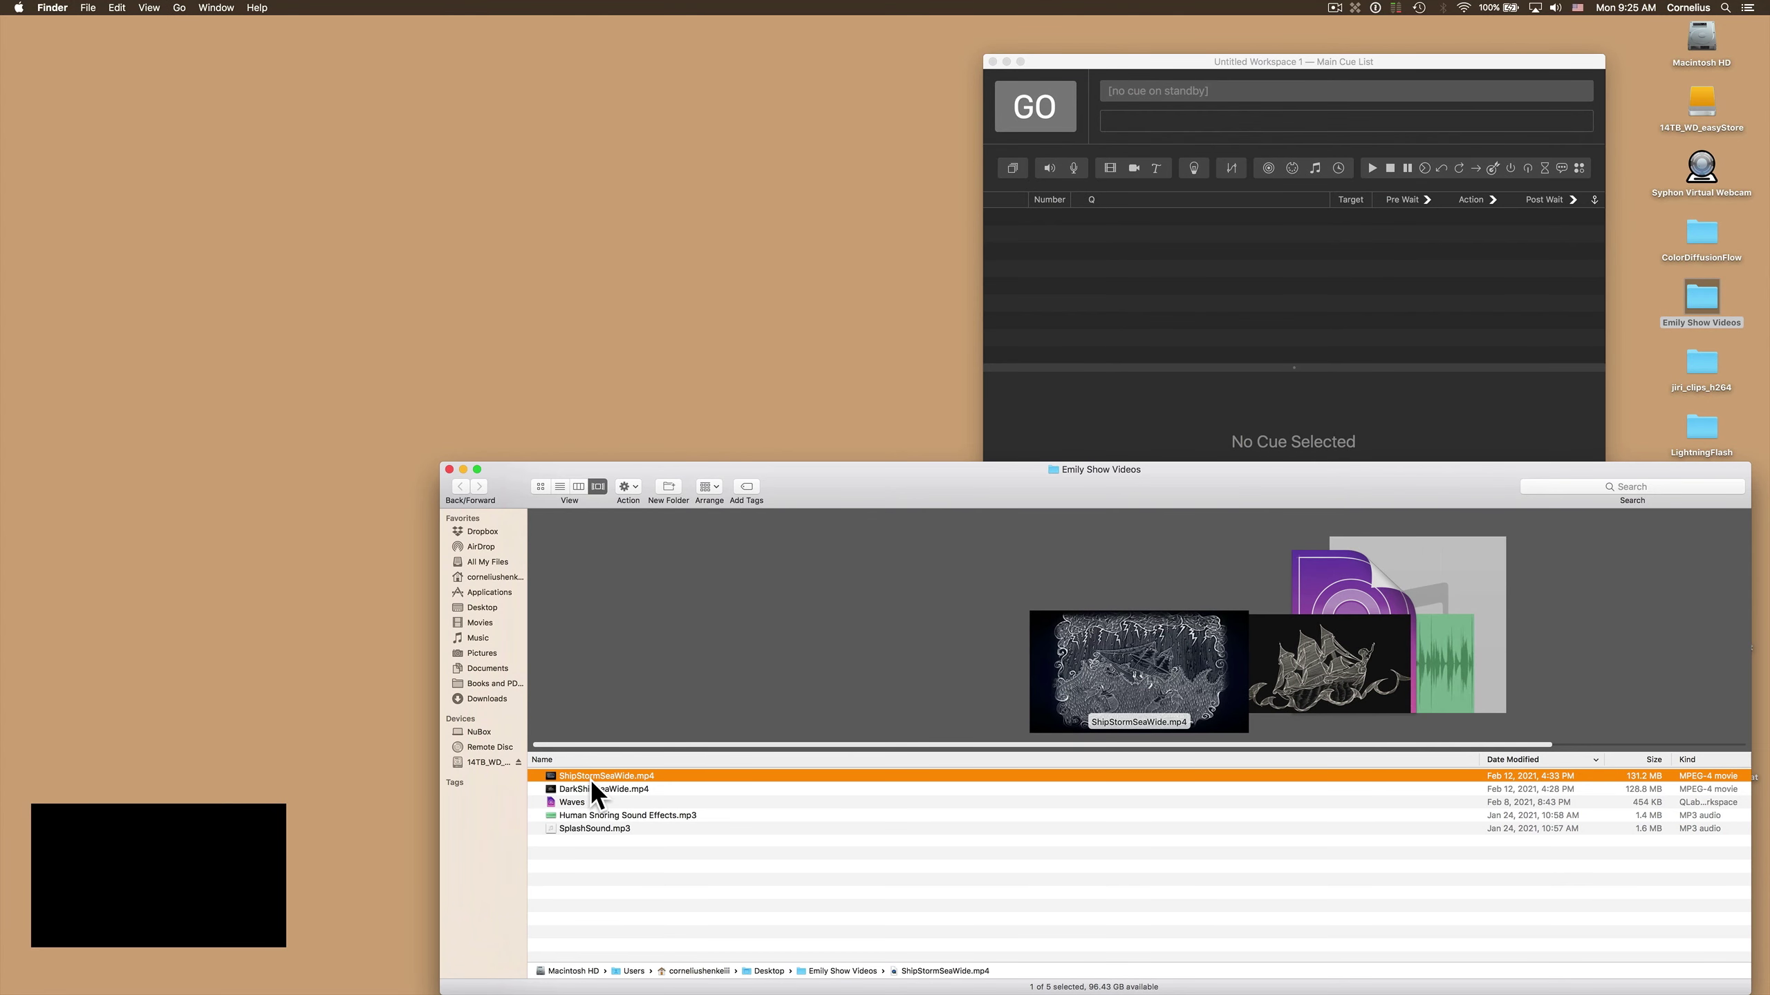
pyautogui.moveTo(592, 781); pyautogui.dragTo(1147, 282)
pyautogui.moveTo(578, 774); pyautogui.dragTo(1177, 305)
pyautogui.click(450, 469)
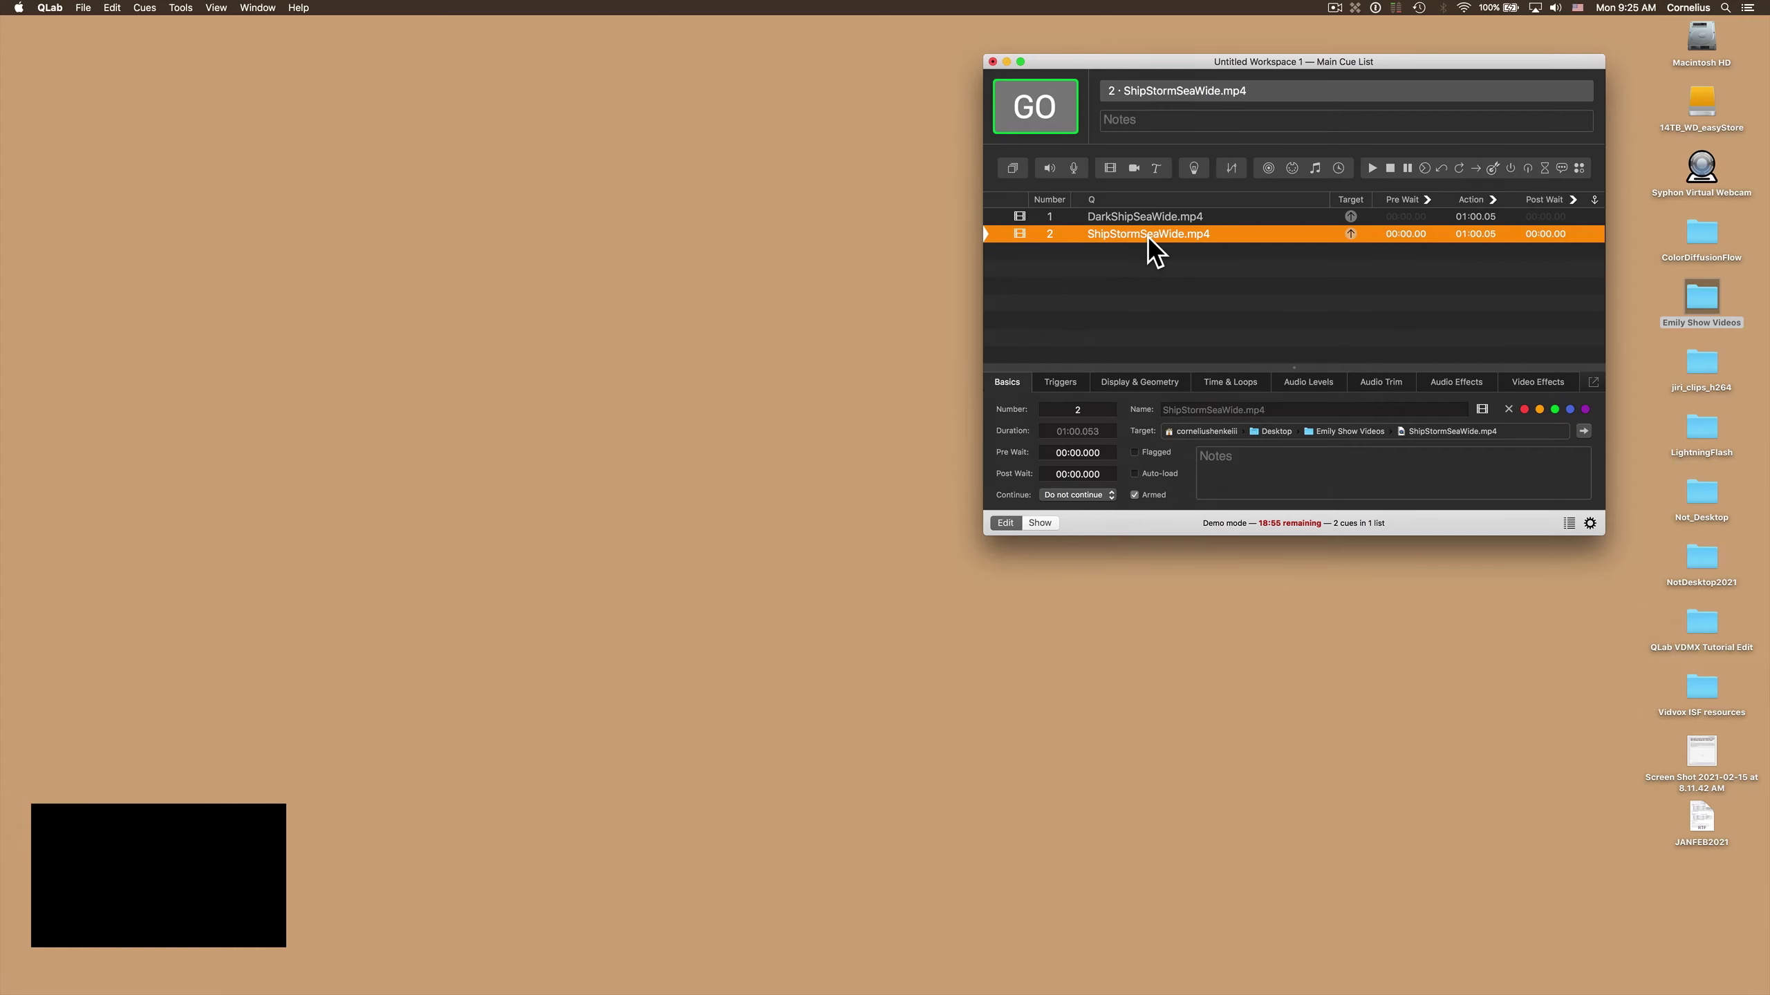
pyautogui.click(1141, 277)
# Add a Control Surface plugin from VDMX5's workspace plugins list.
pyautogui.click(148, 884)
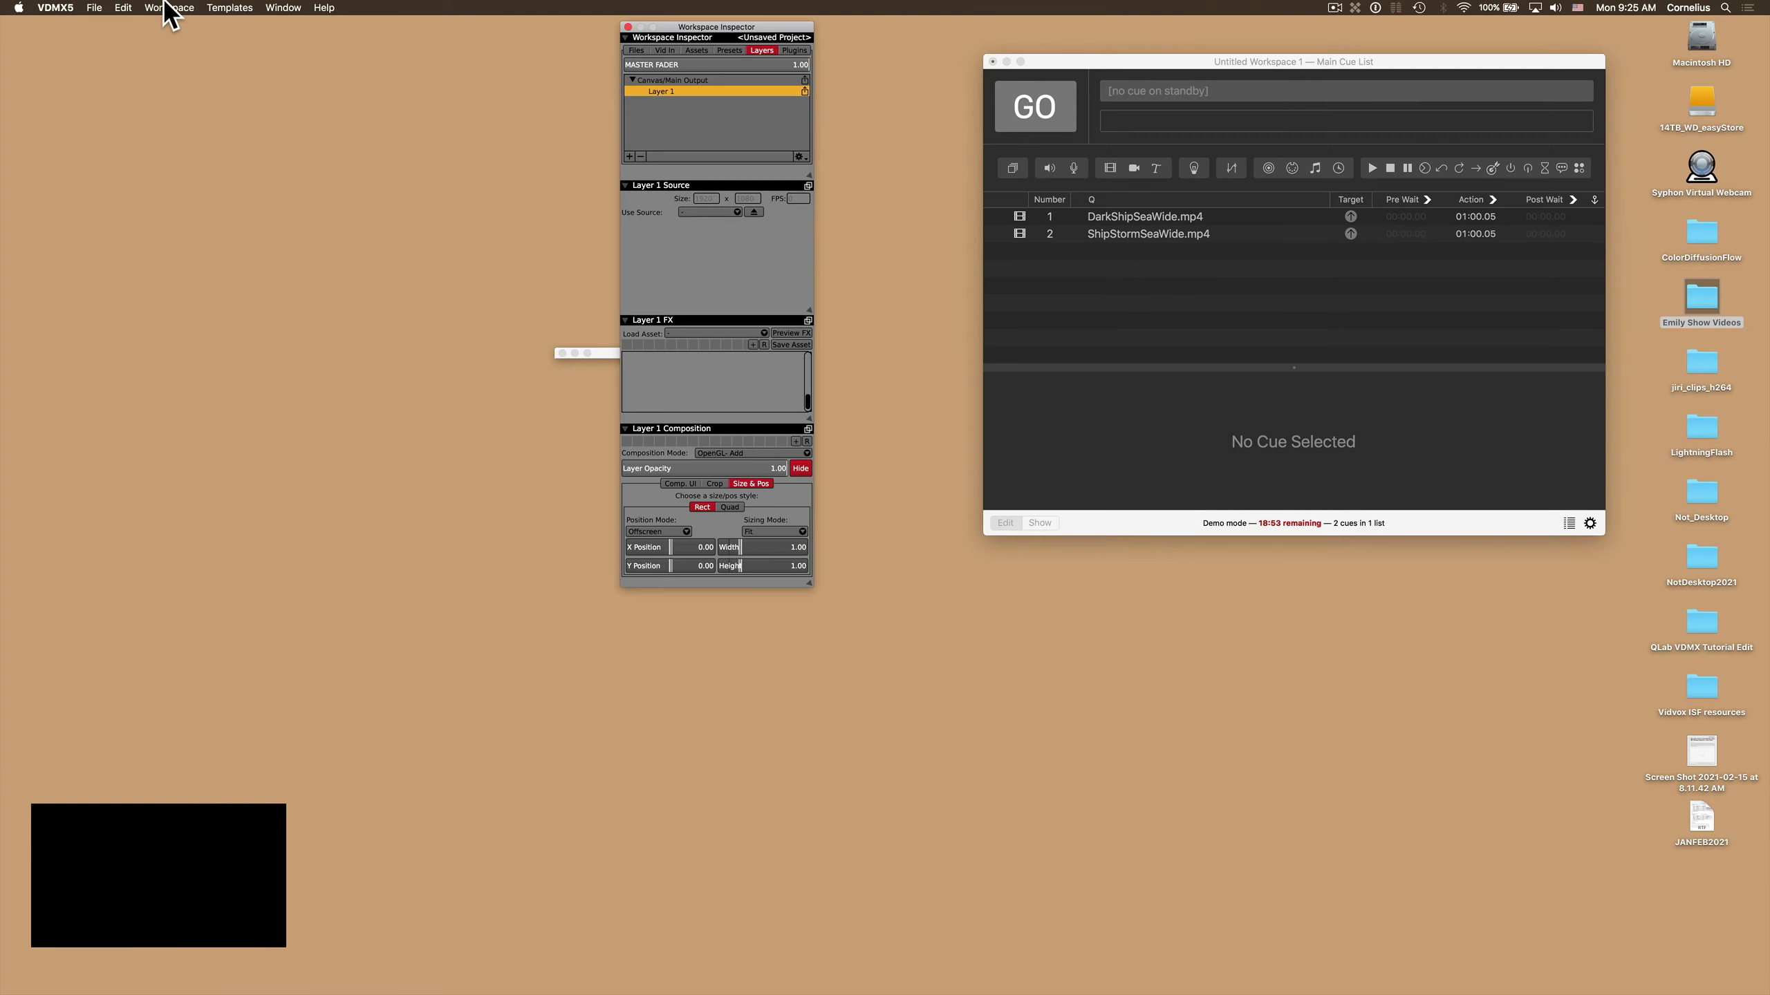
pyautogui.click(795, 50)
pyautogui.click(631, 158)
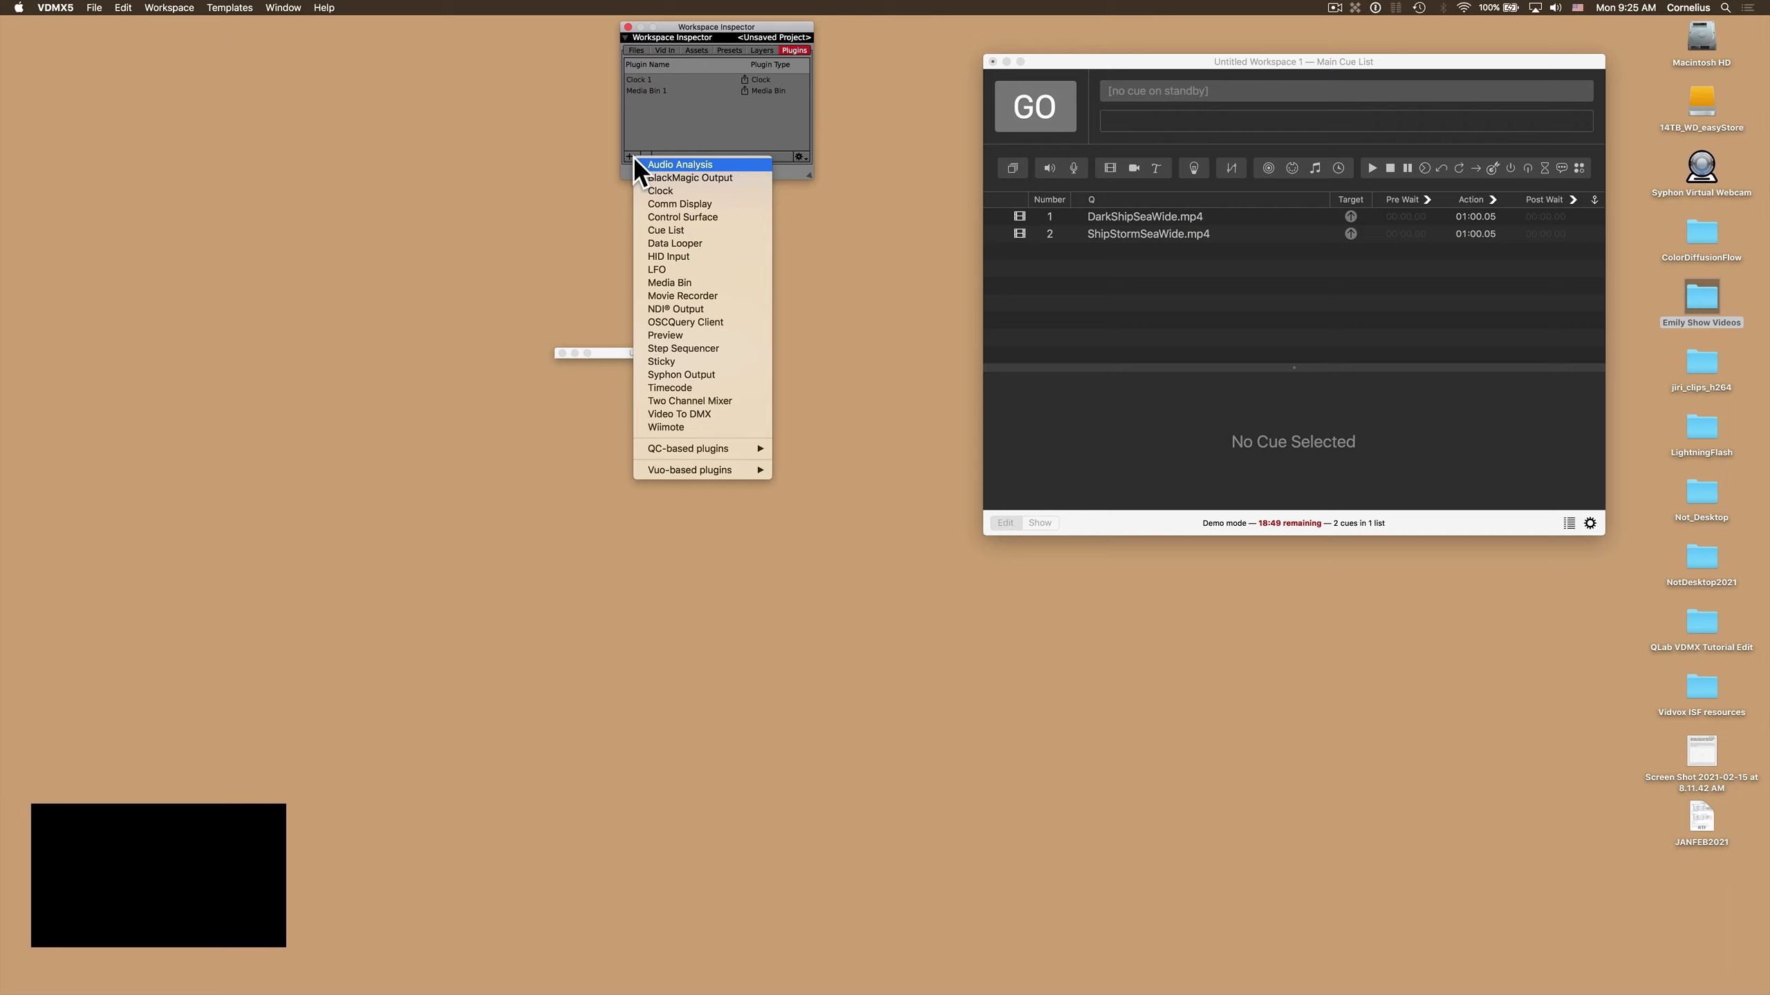
pyautogui.click(680, 218)
# Move Control_Surface_1 left, enlarge it, and reselect its options in the plugins list.
pyautogui.moveTo(466, 89); pyautogui.dragTo(183, 77)
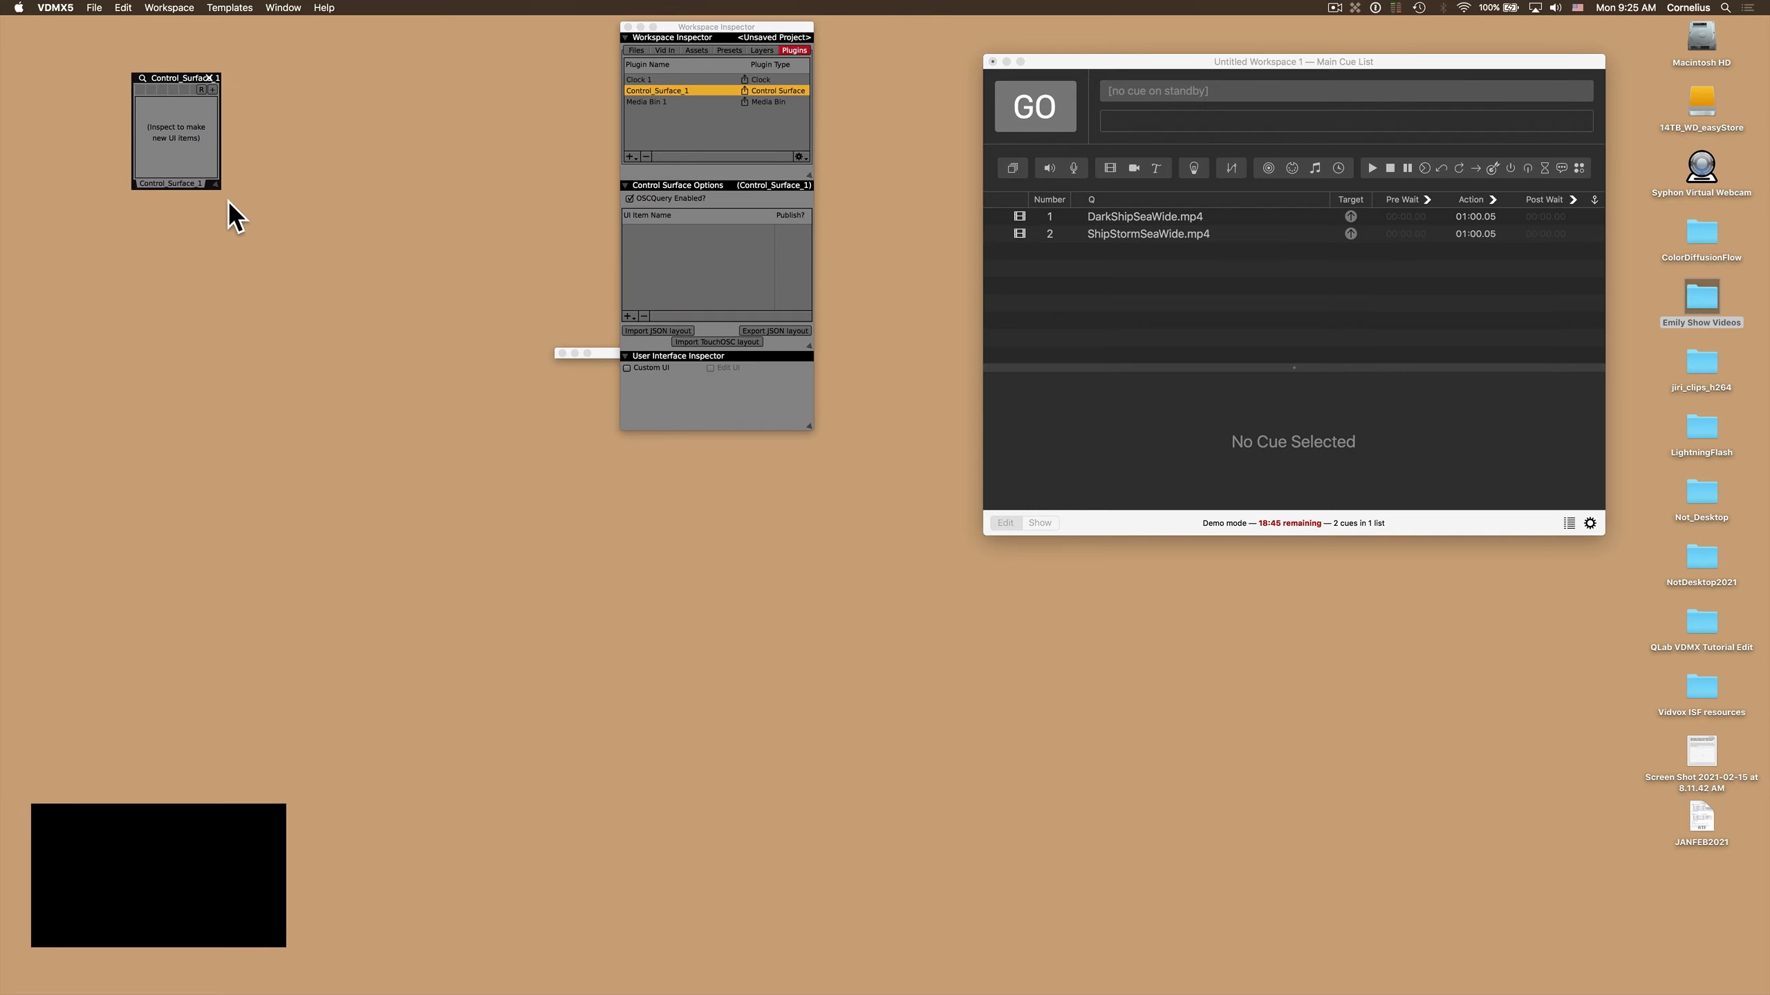
pyautogui.moveTo(216, 182); pyautogui.dragTo(406, 323)
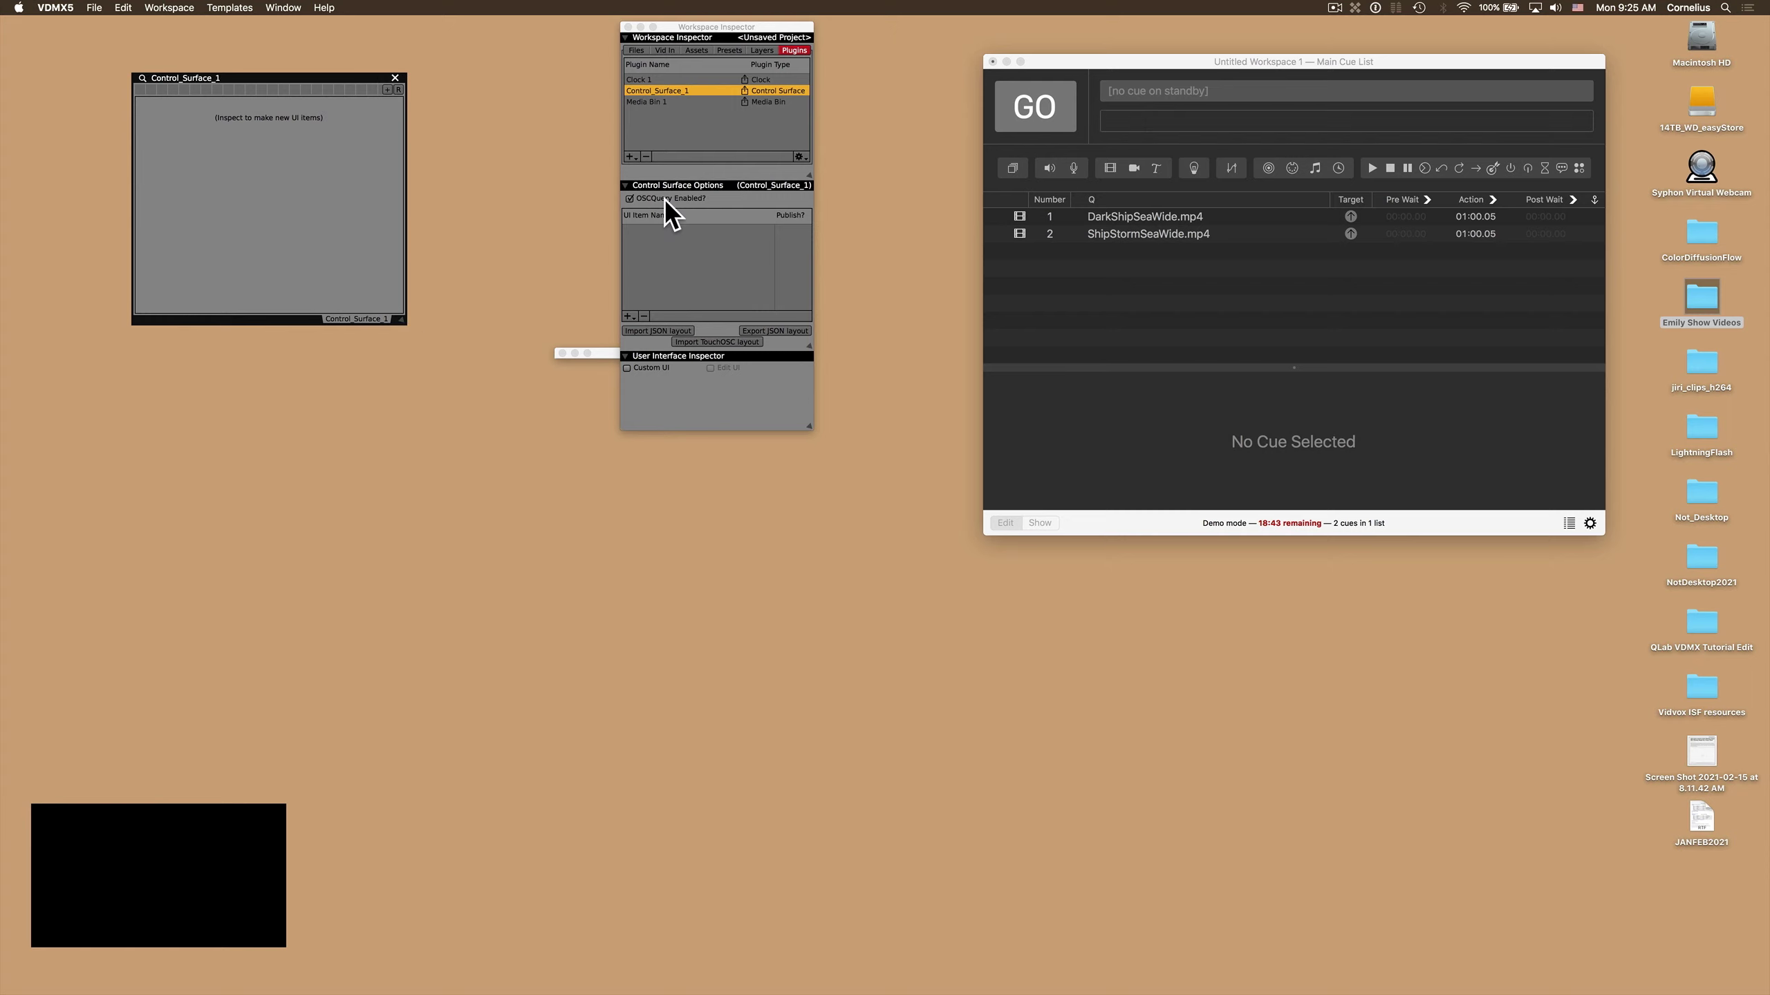
pyautogui.click(655, 90)
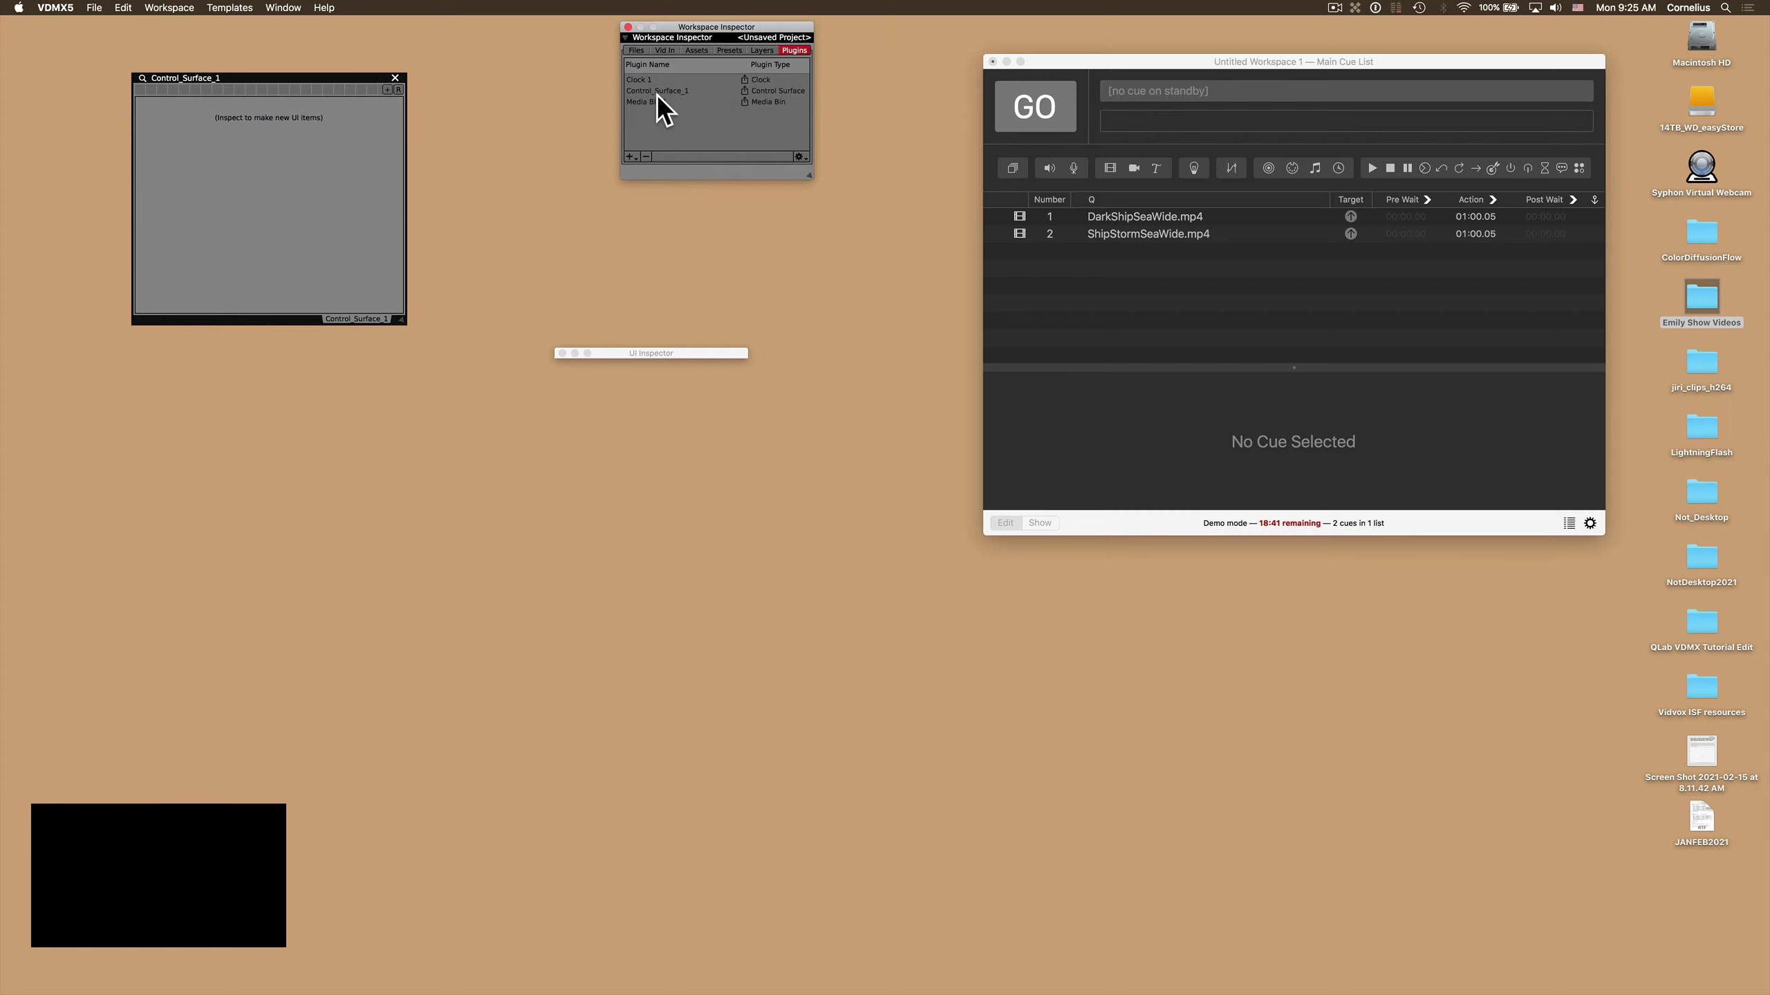
pyautogui.click(658, 101)
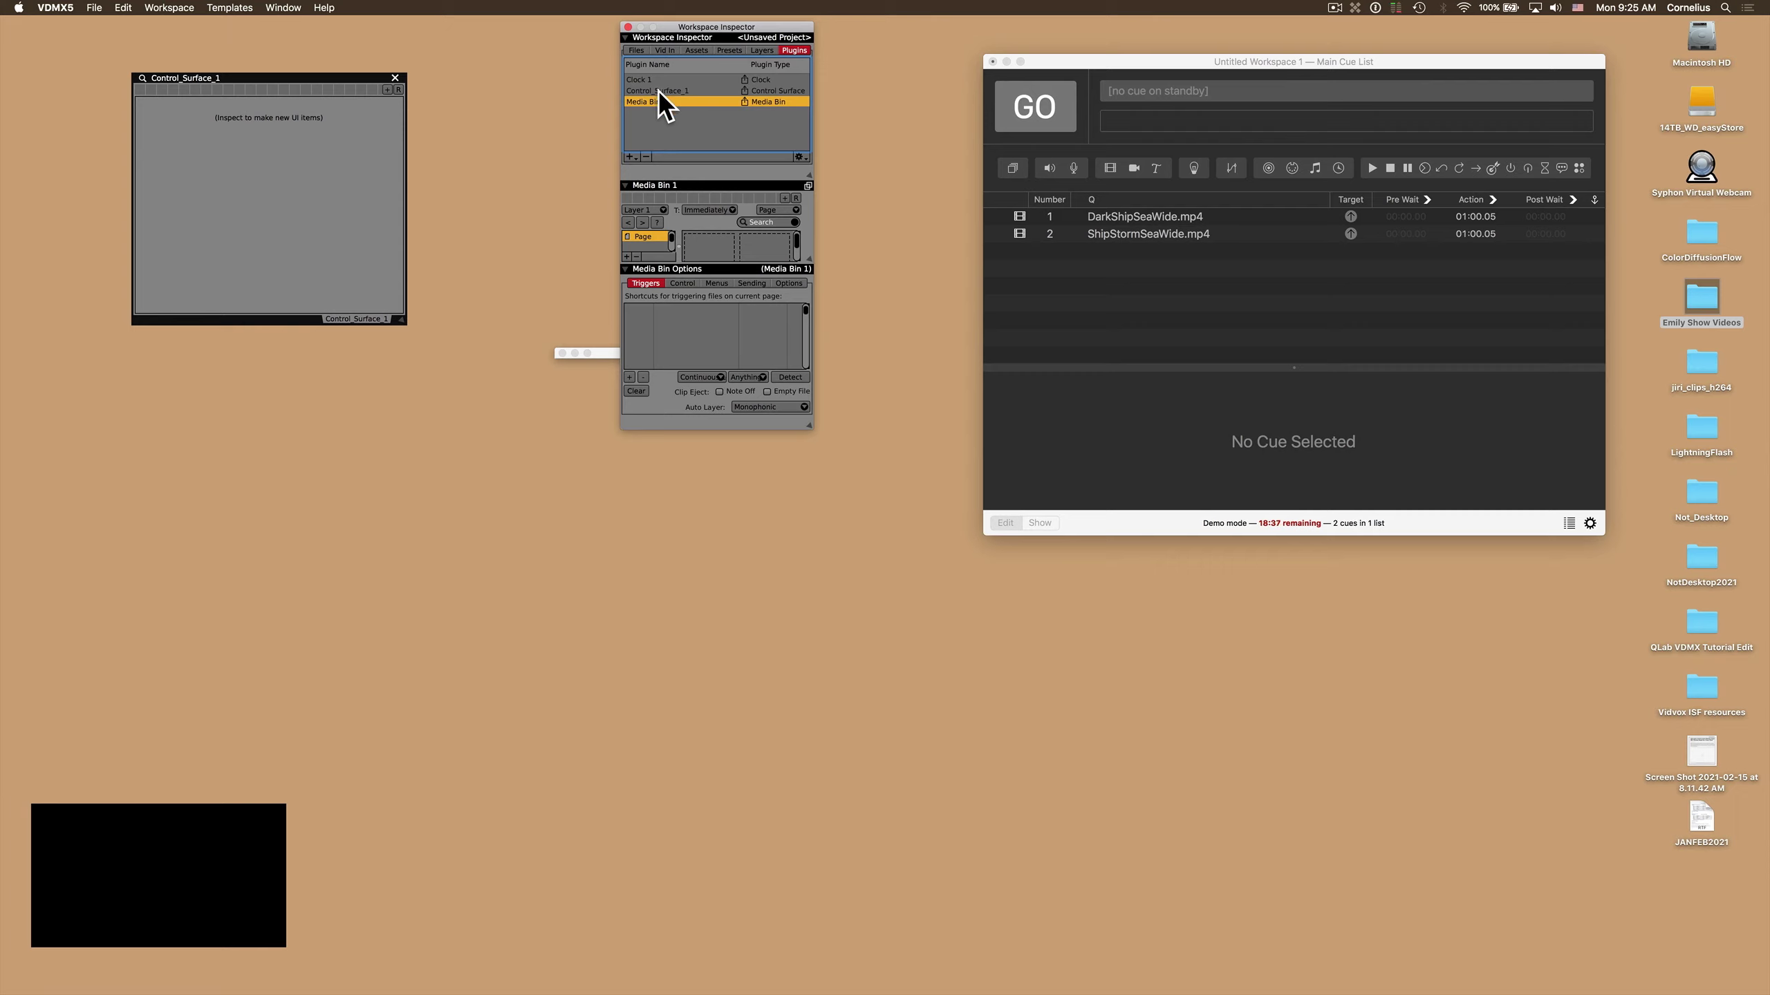
pyautogui.click(658, 90)
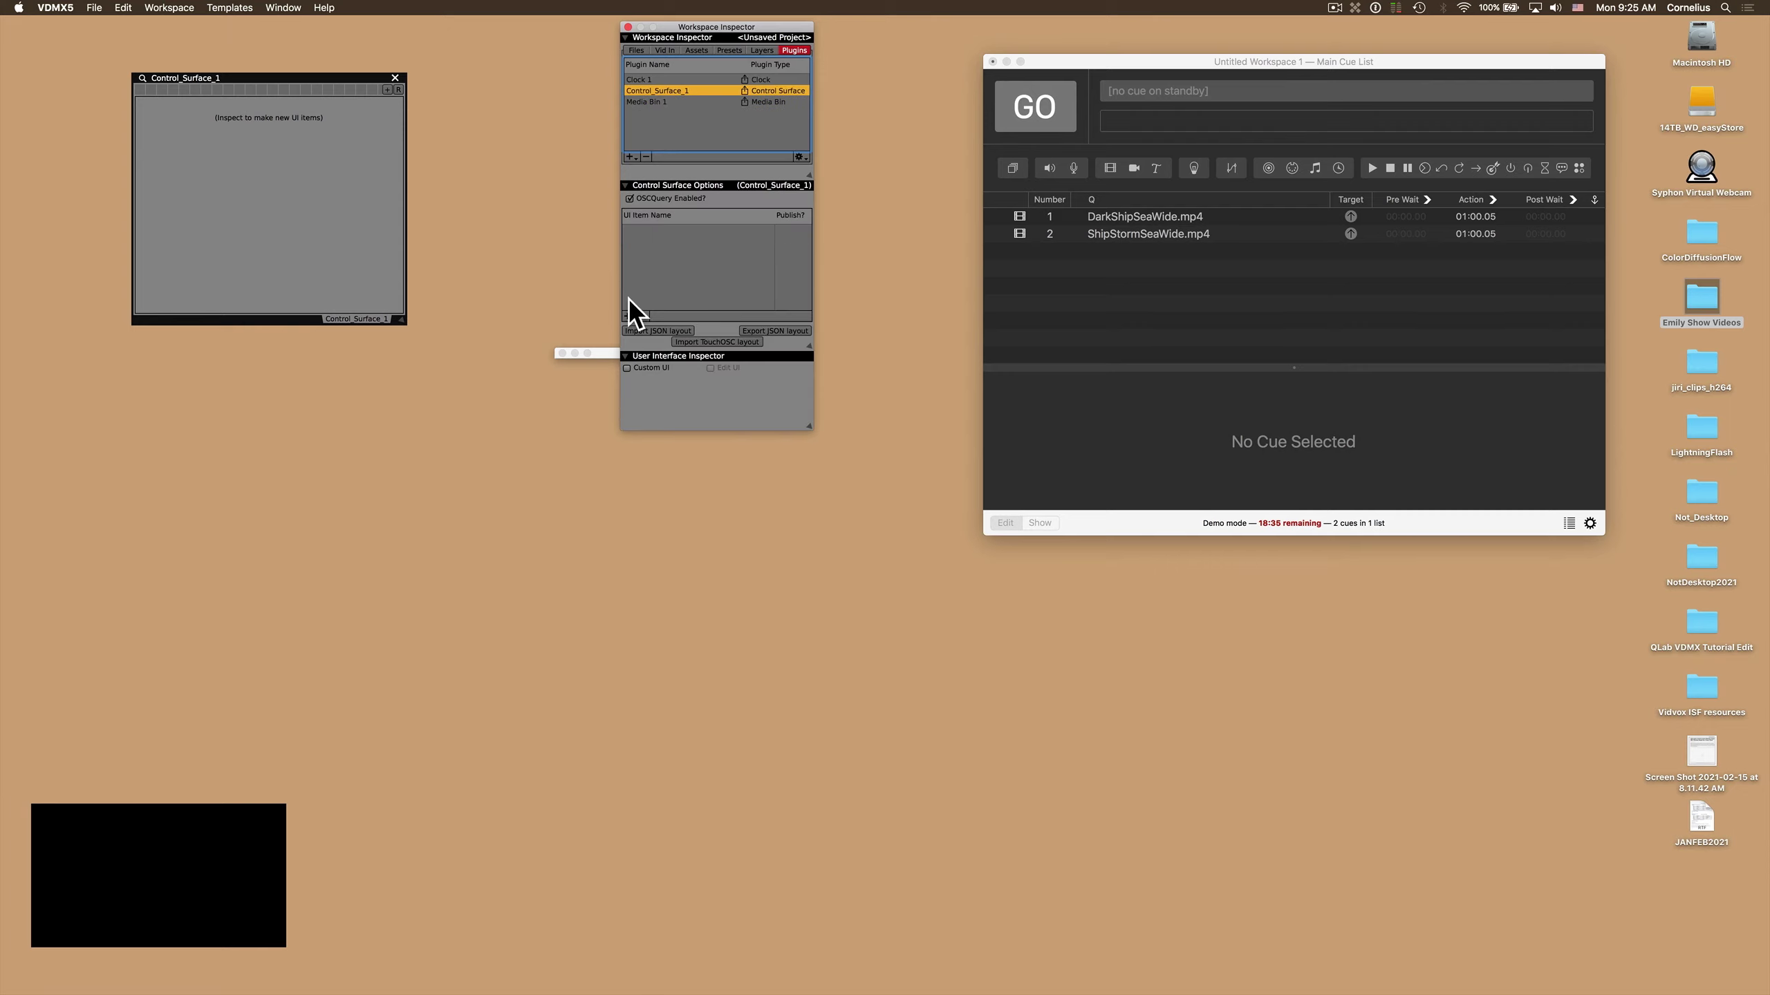
# Add a Slider to Control_Surface_1 and open its inspector.
pyautogui.click(628, 317)
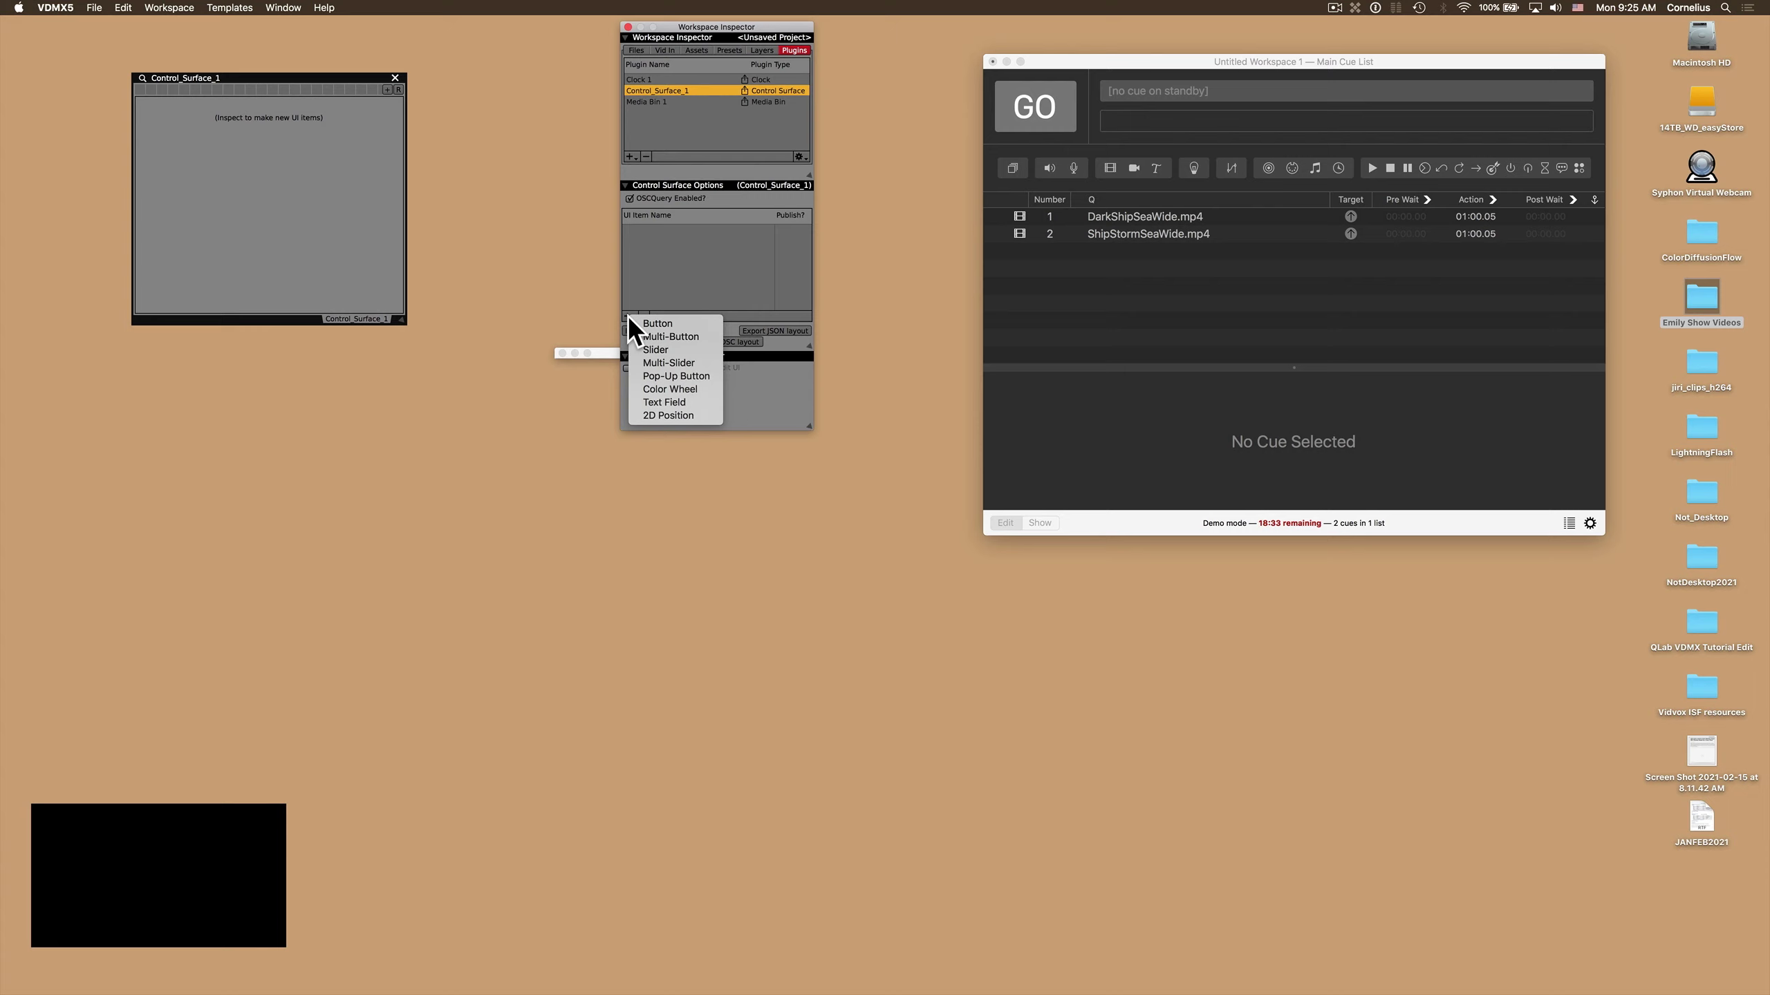
pyautogui.click(661, 350)
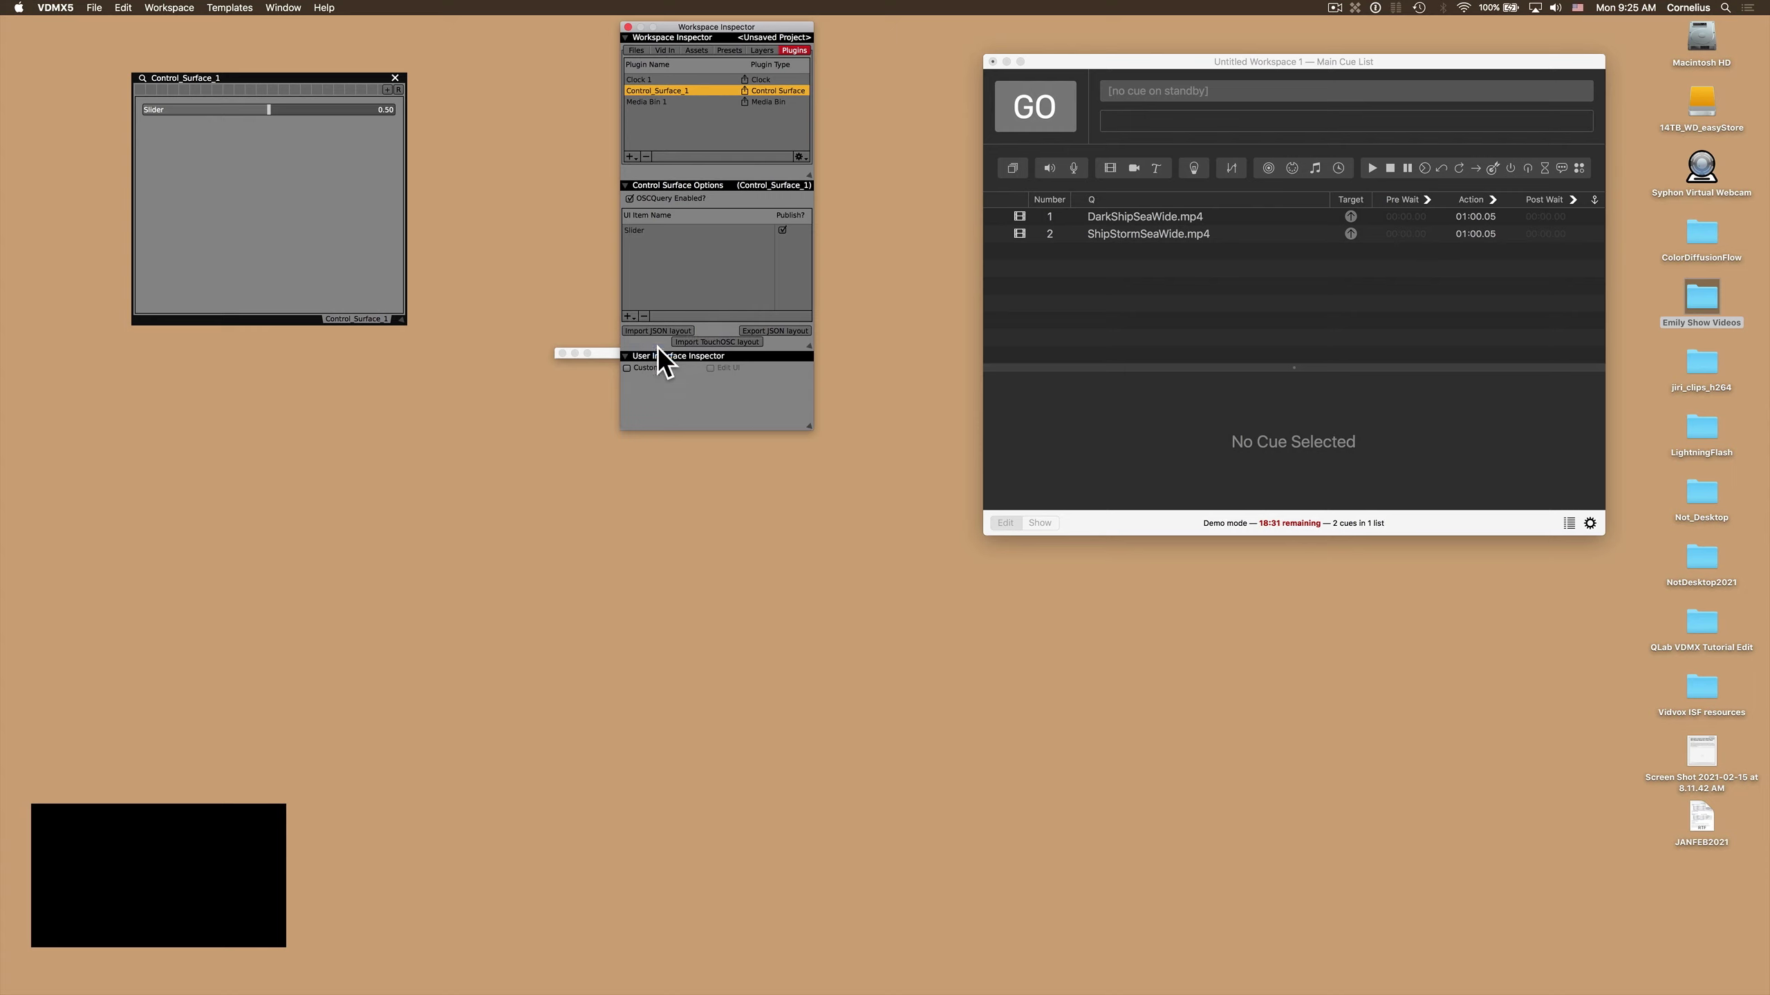
pyautogui.click(270, 110)
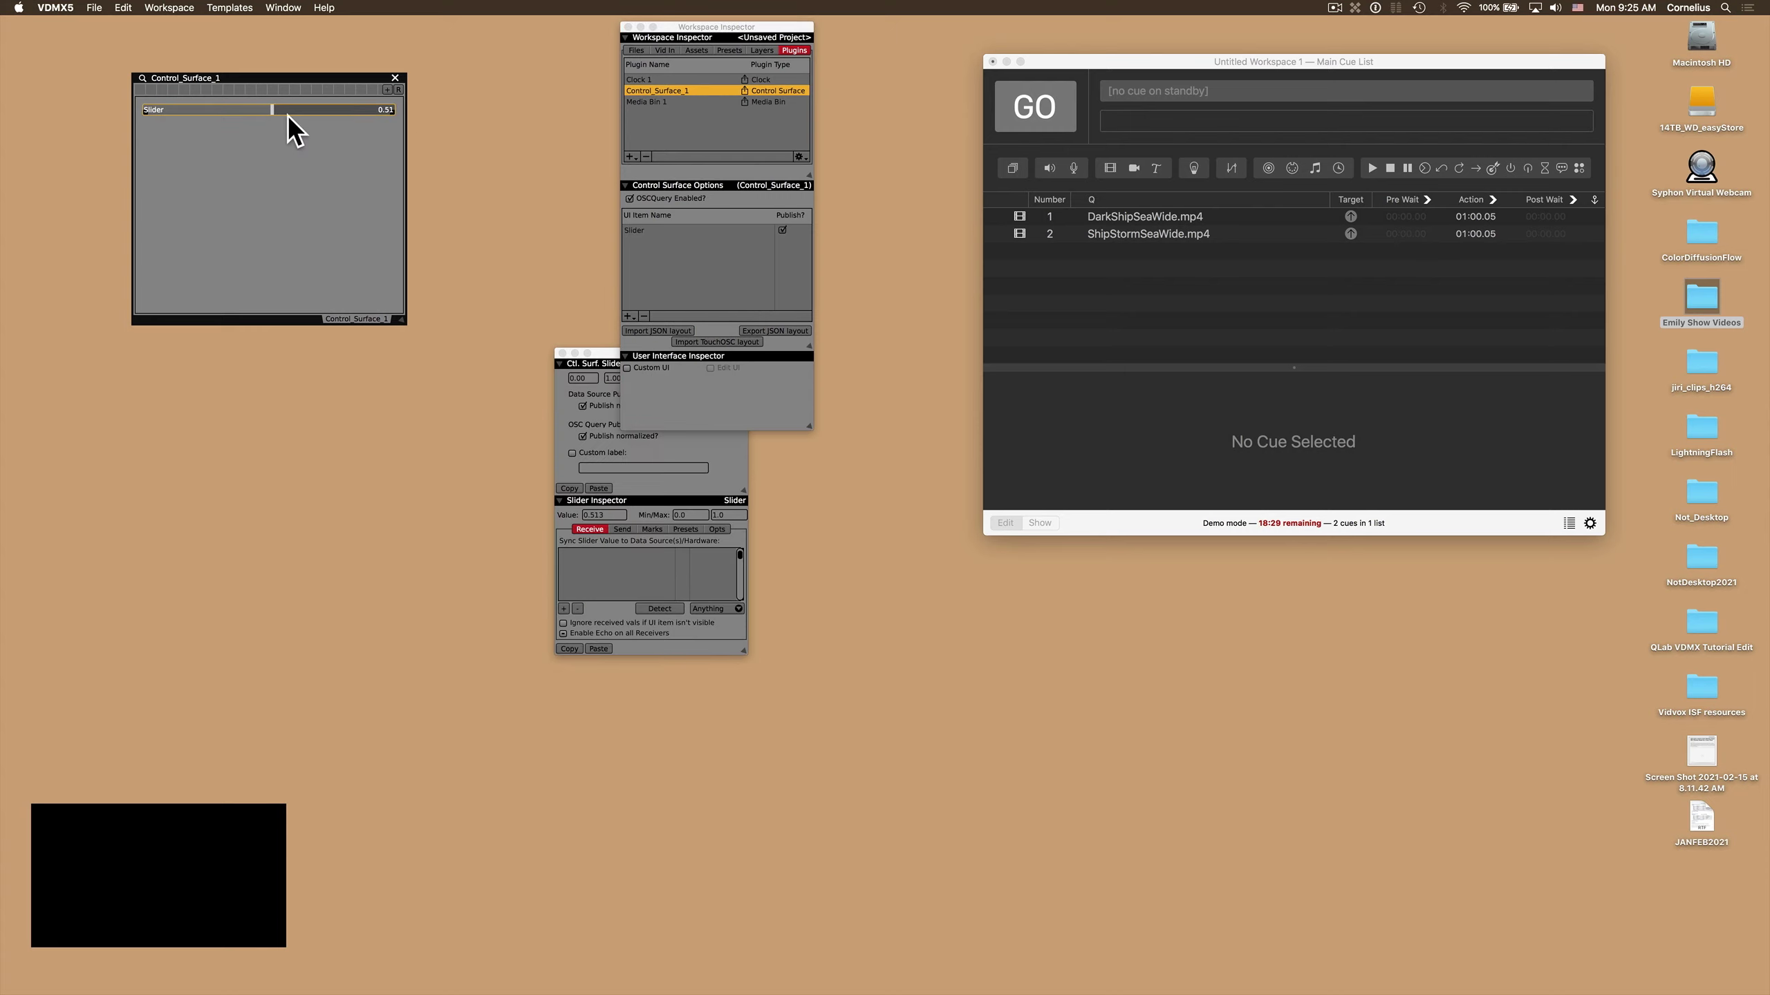
pyautogui.moveTo(607, 351); pyautogui.dragTo(674, 439)
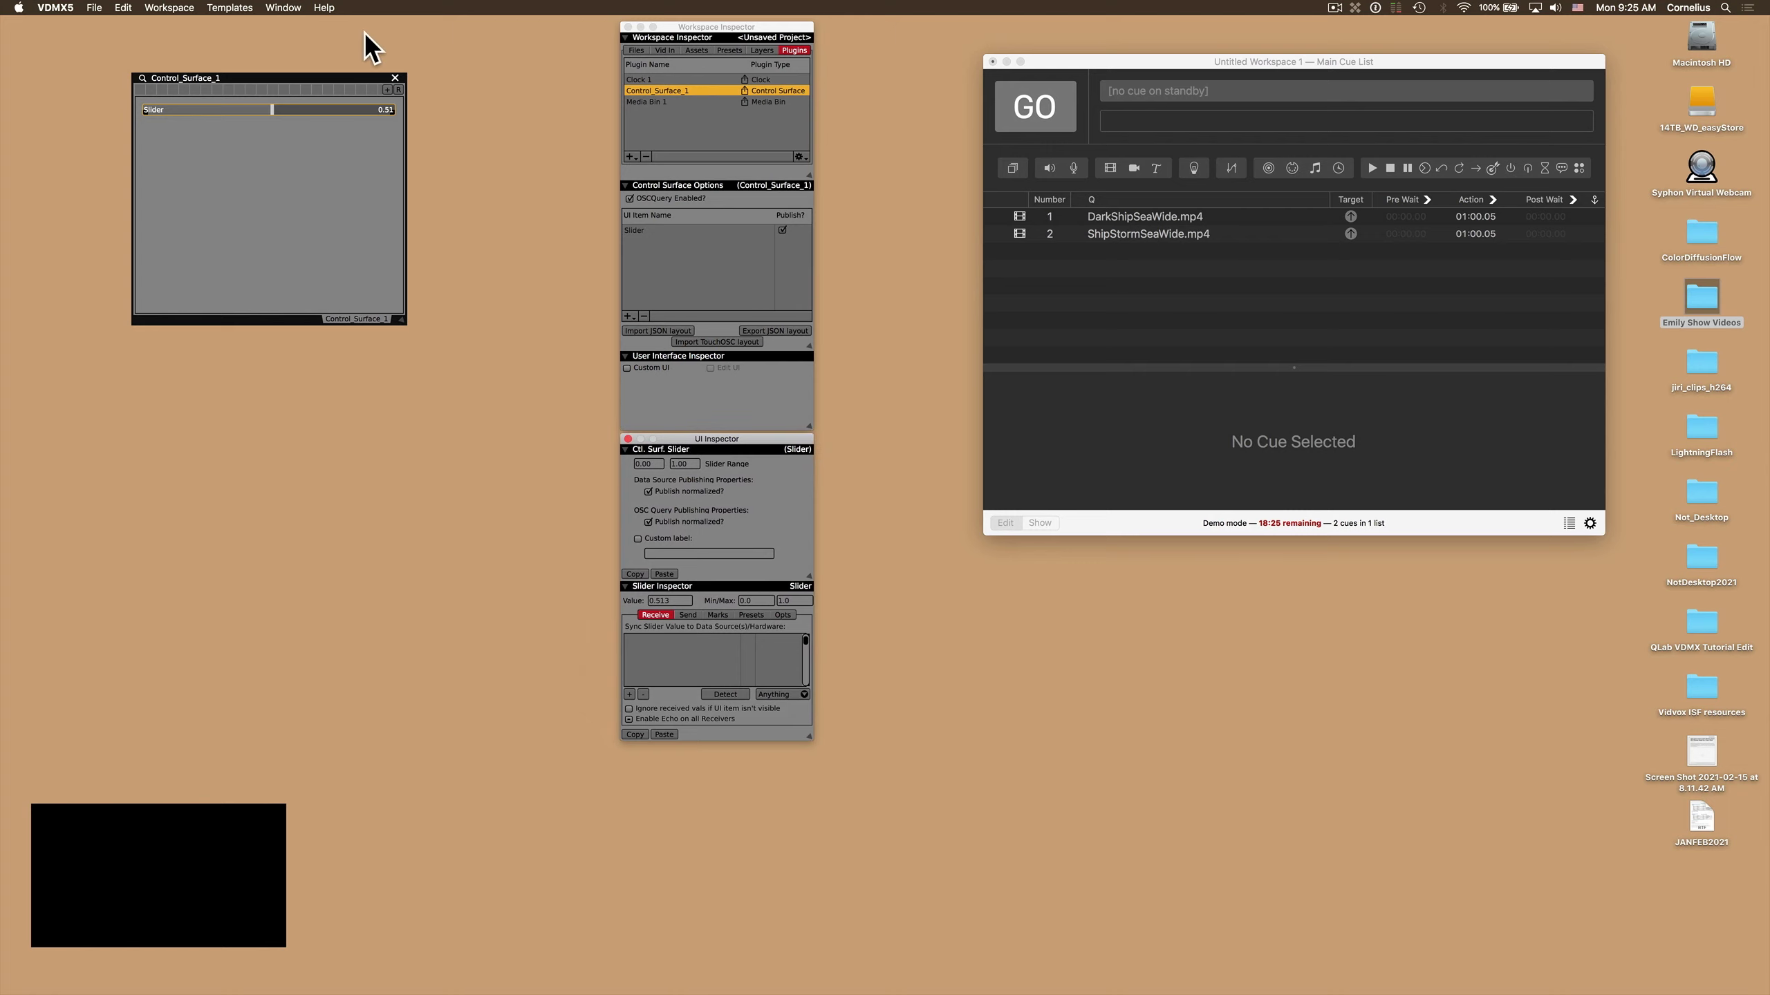
pyautogui.click(283, 8)
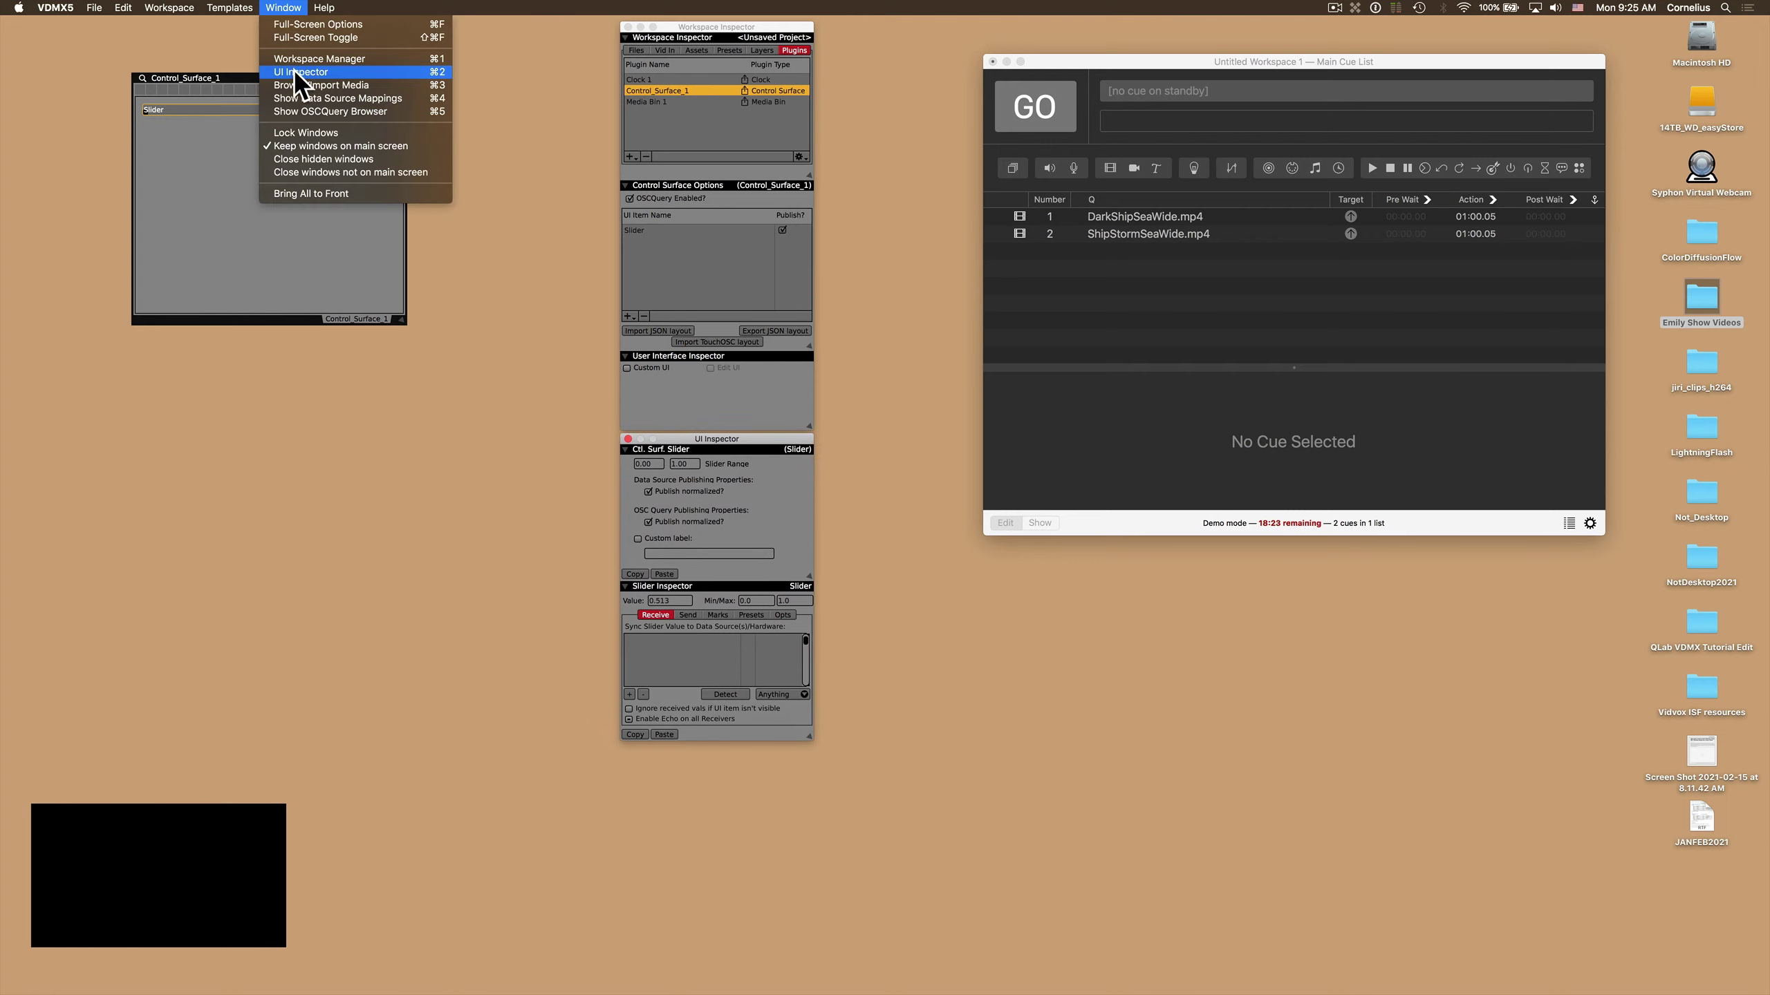
pyautogui.click(283, 5)
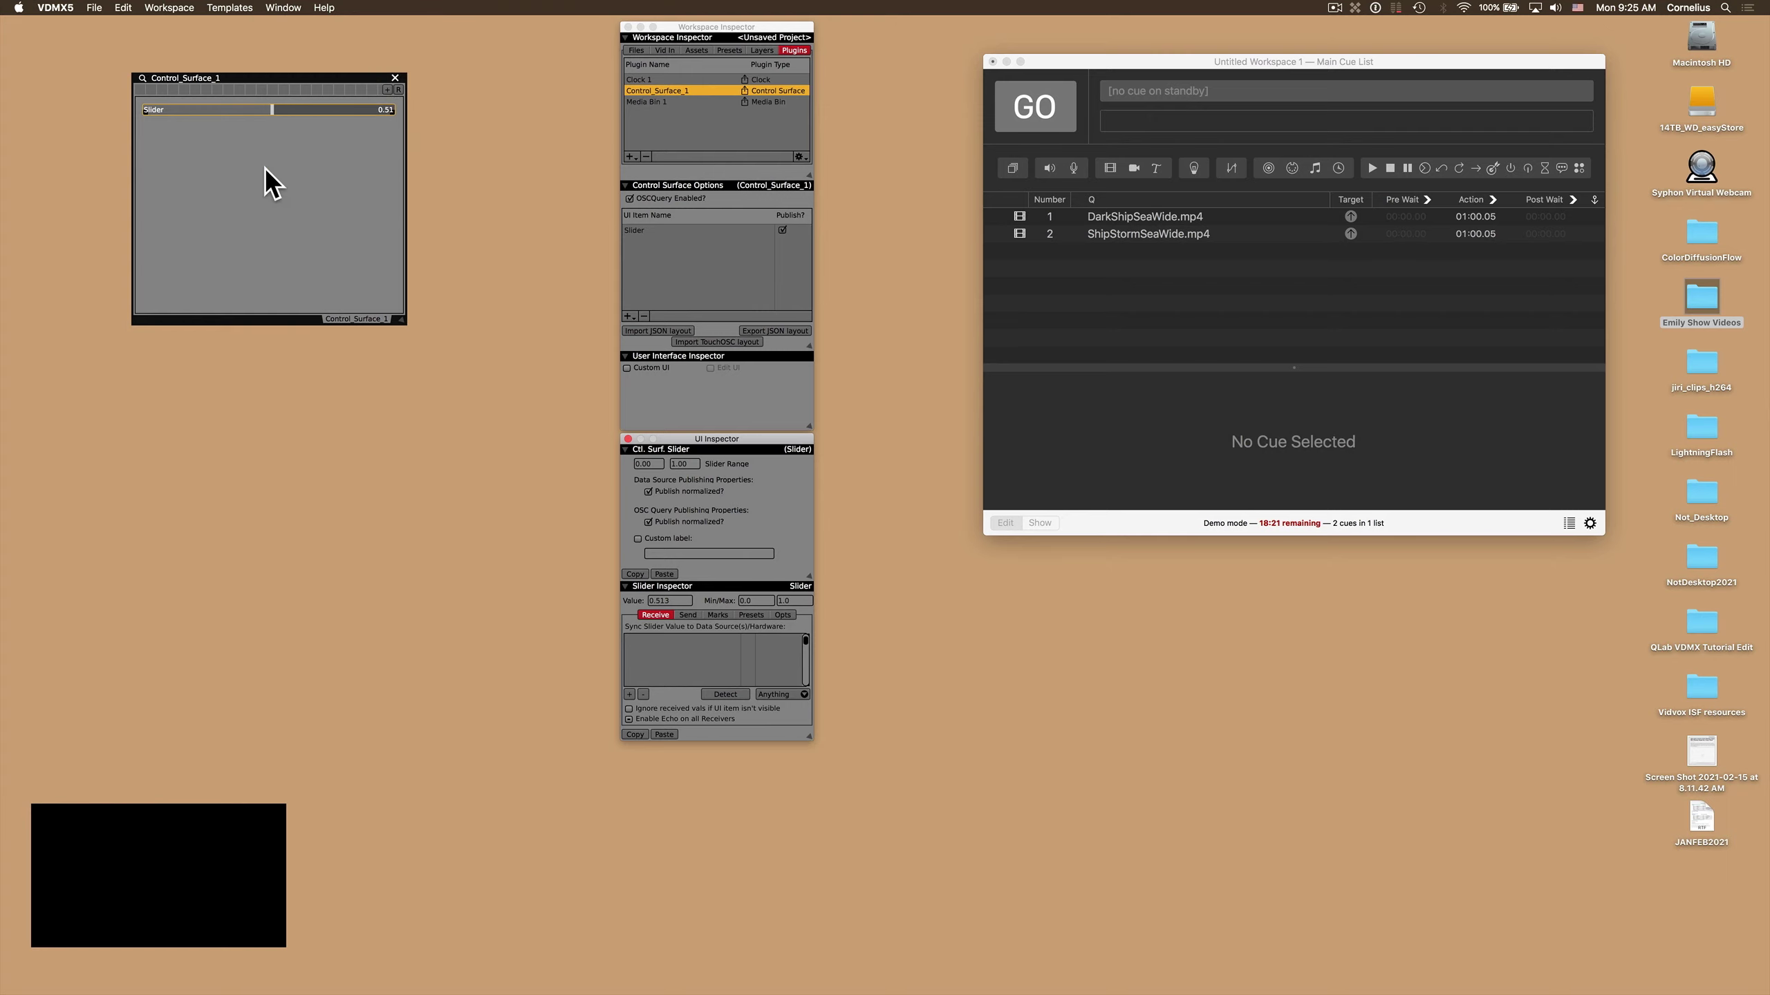
pyautogui.click(271, 106)
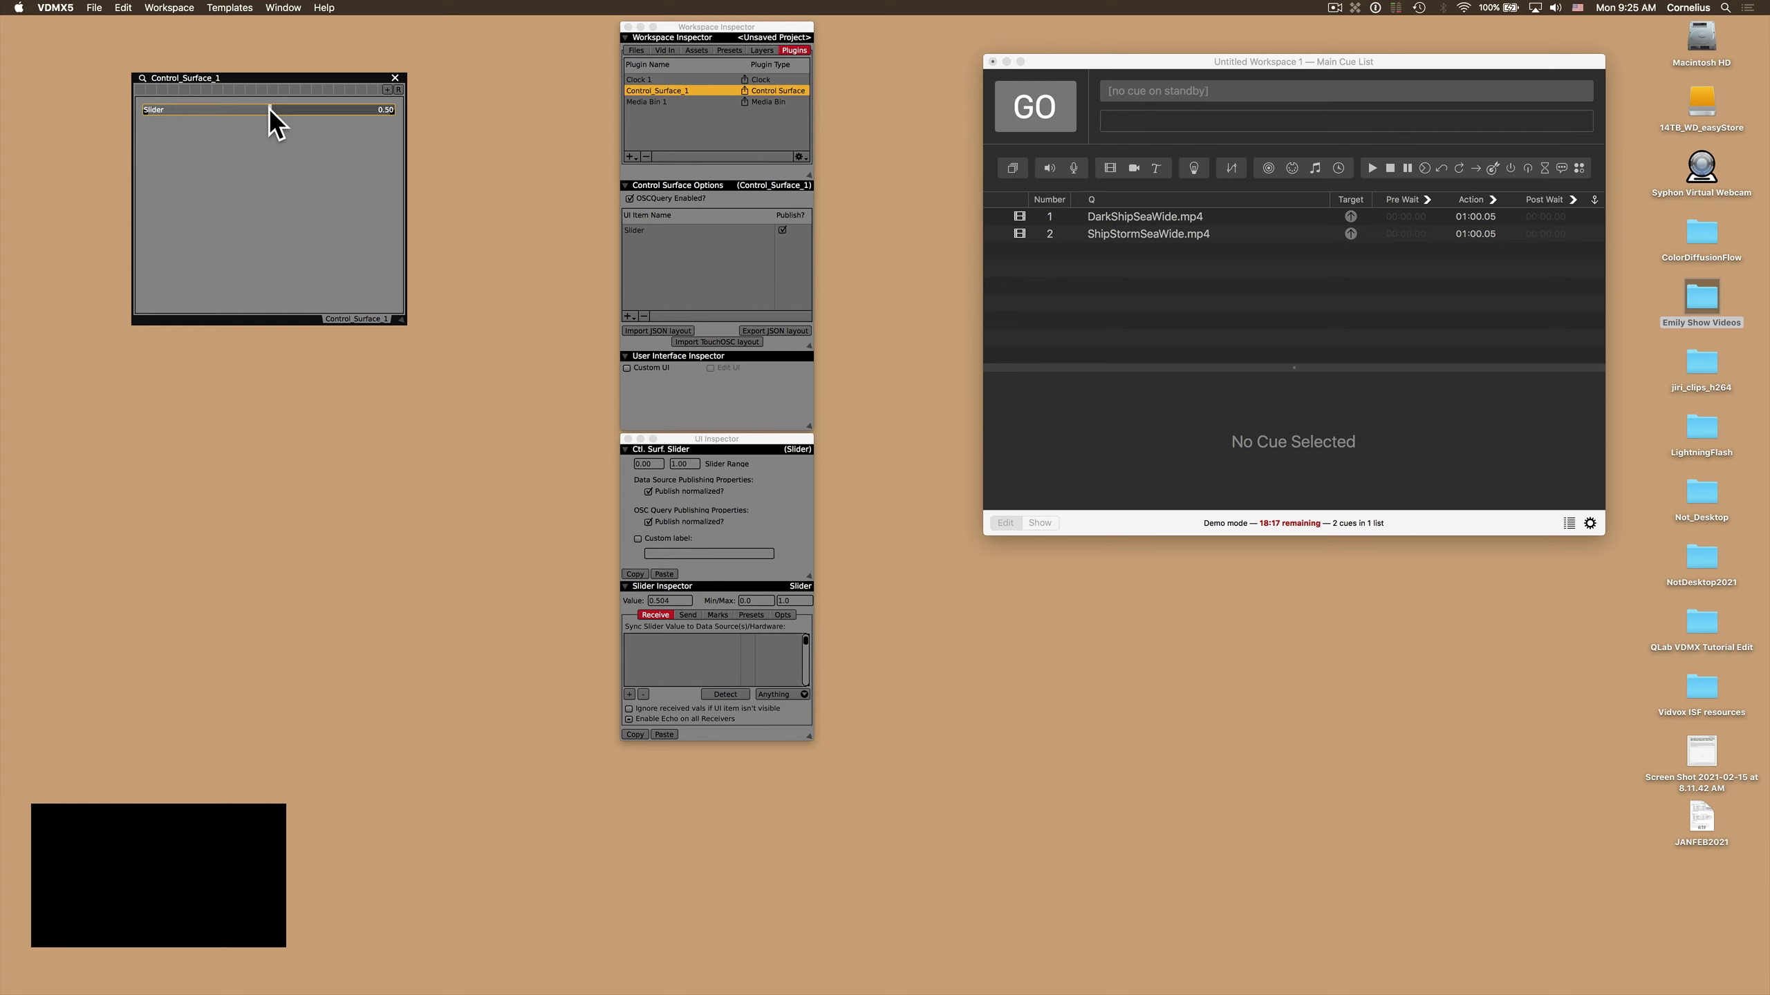
# Add an OSC output to the slider's Send tab and start entering the /cue/1/opacity address.
pyautogui.click(661, 600)
pyautogui.click(687, 615)
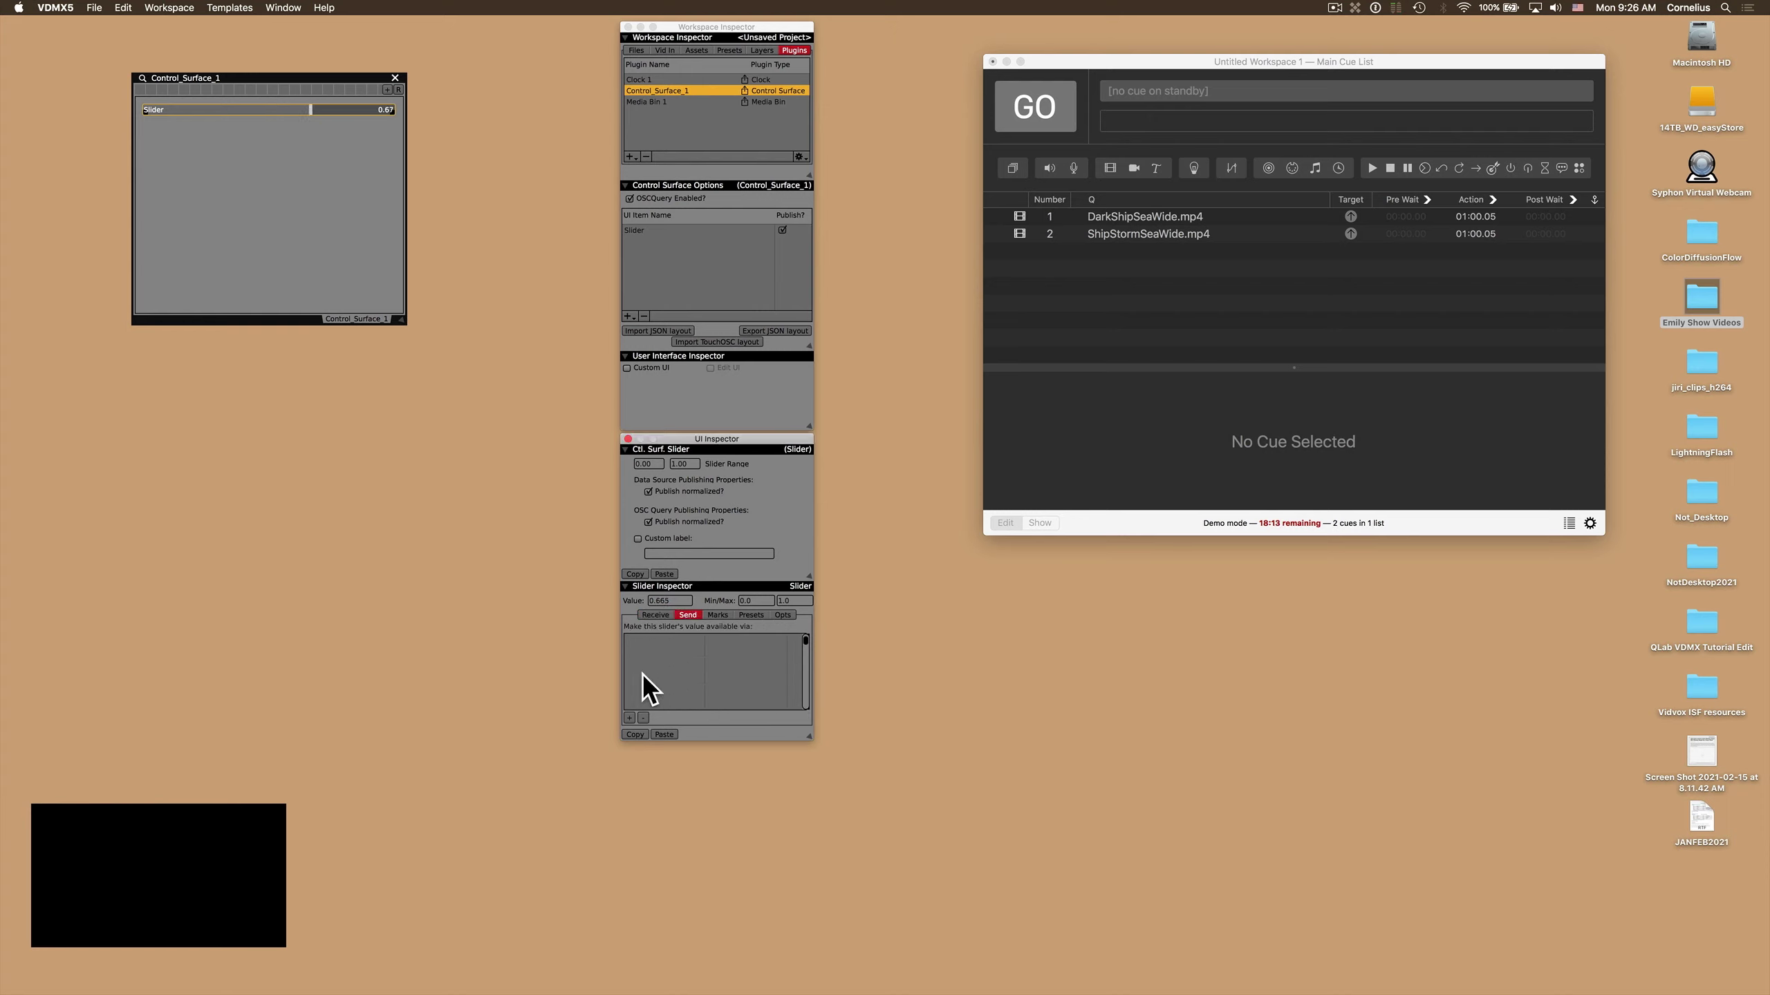
pyautogui.click(631, 719)
pyautogui.click(669, 640)
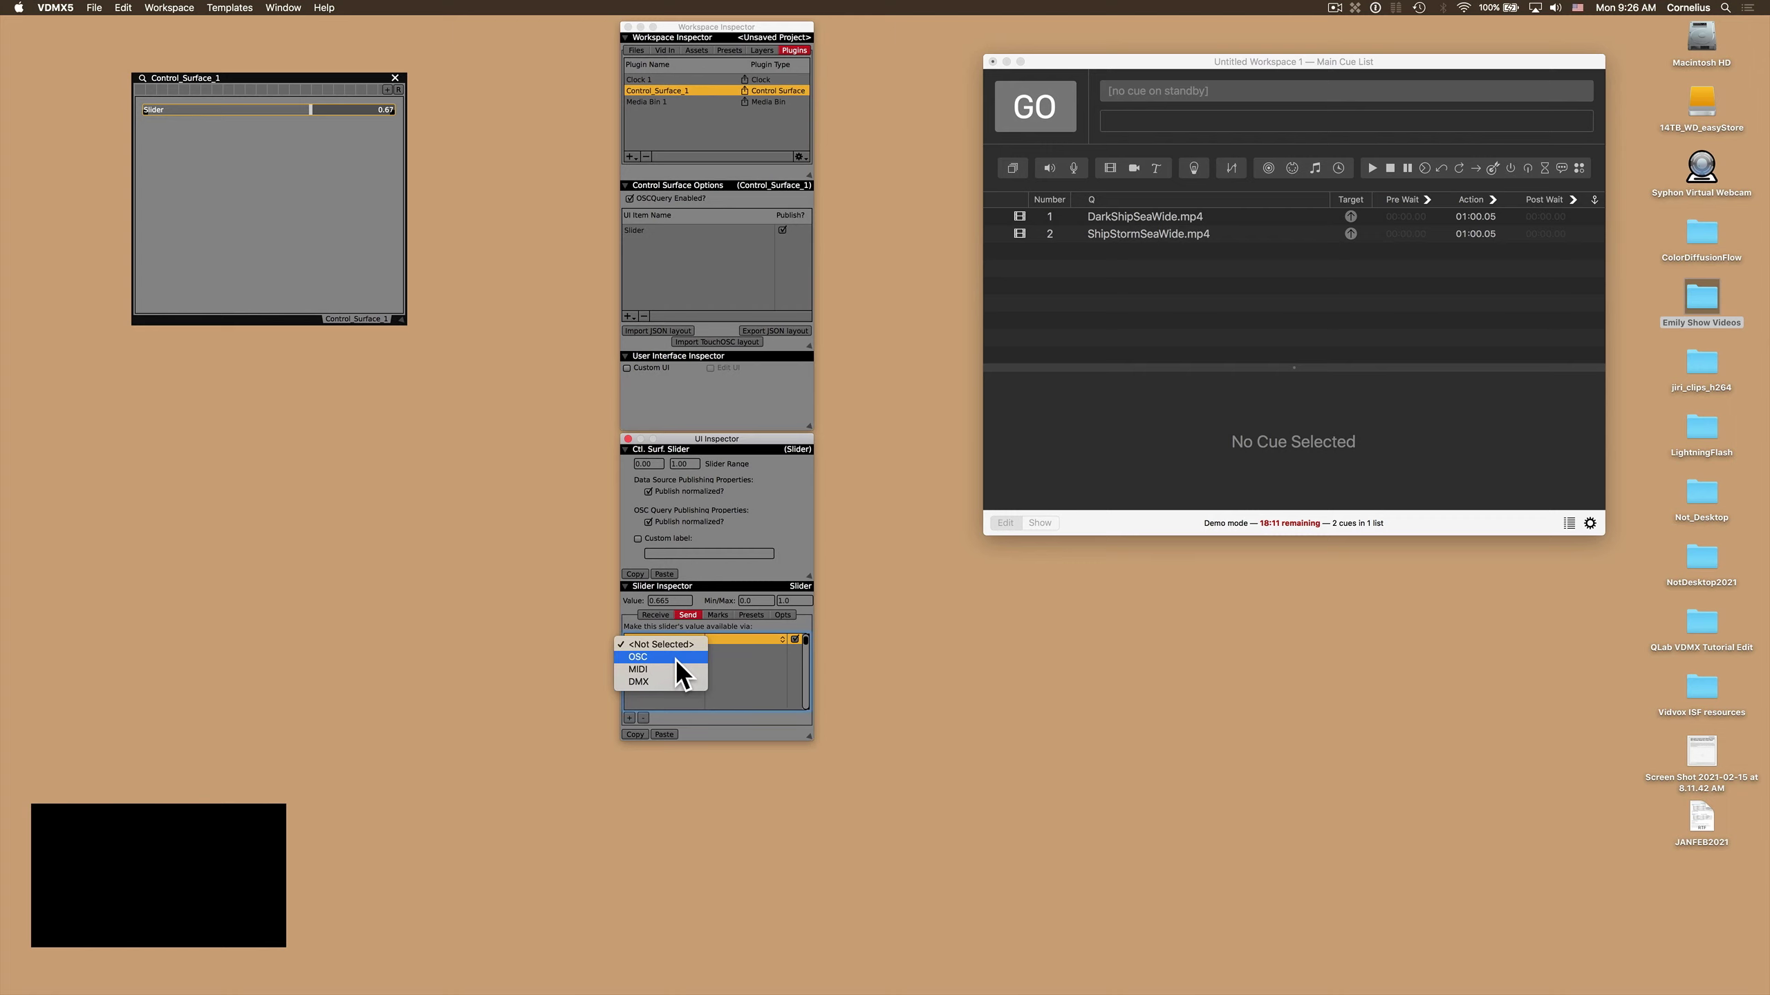
pyautogui.click(680, 669)
pyautogui.click(736, 760)
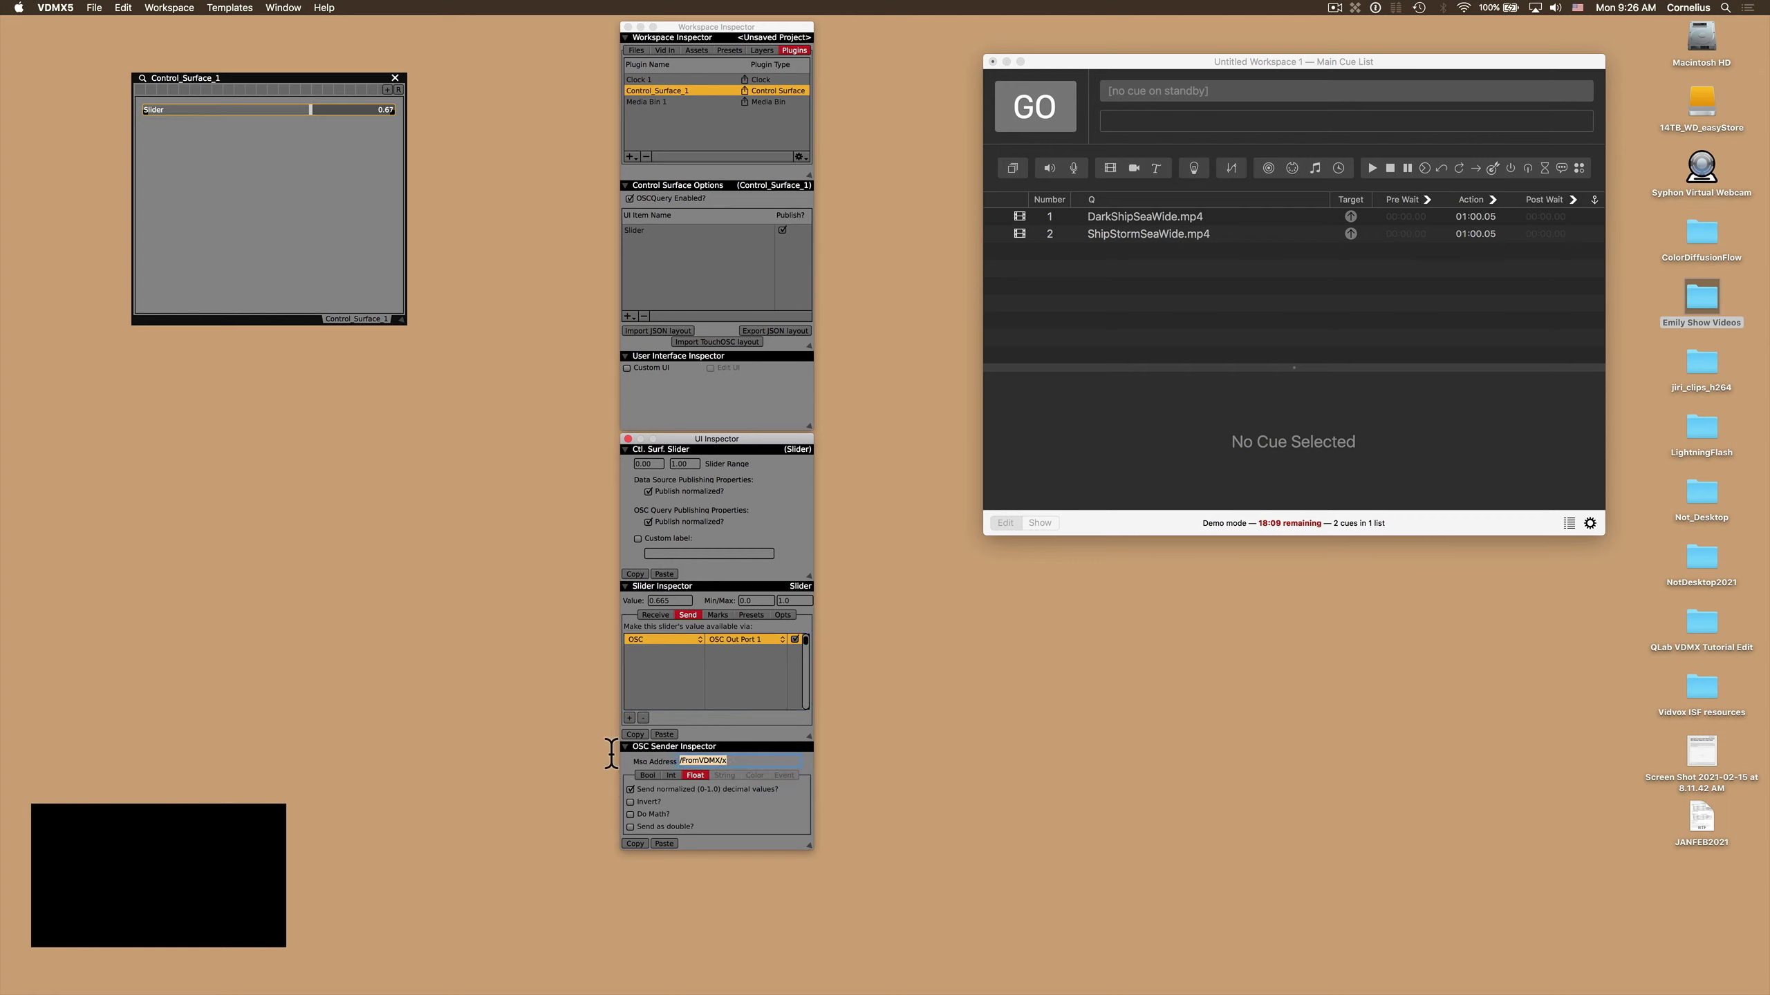
pyautogui.write('/cue/1/opacity')
# Show QLab cue 1's Display & Geometry opacity and drag the VDMX slider to test it (57%).
pyautogui.click(1291, 297)
pyautogui.click(1148, 218)
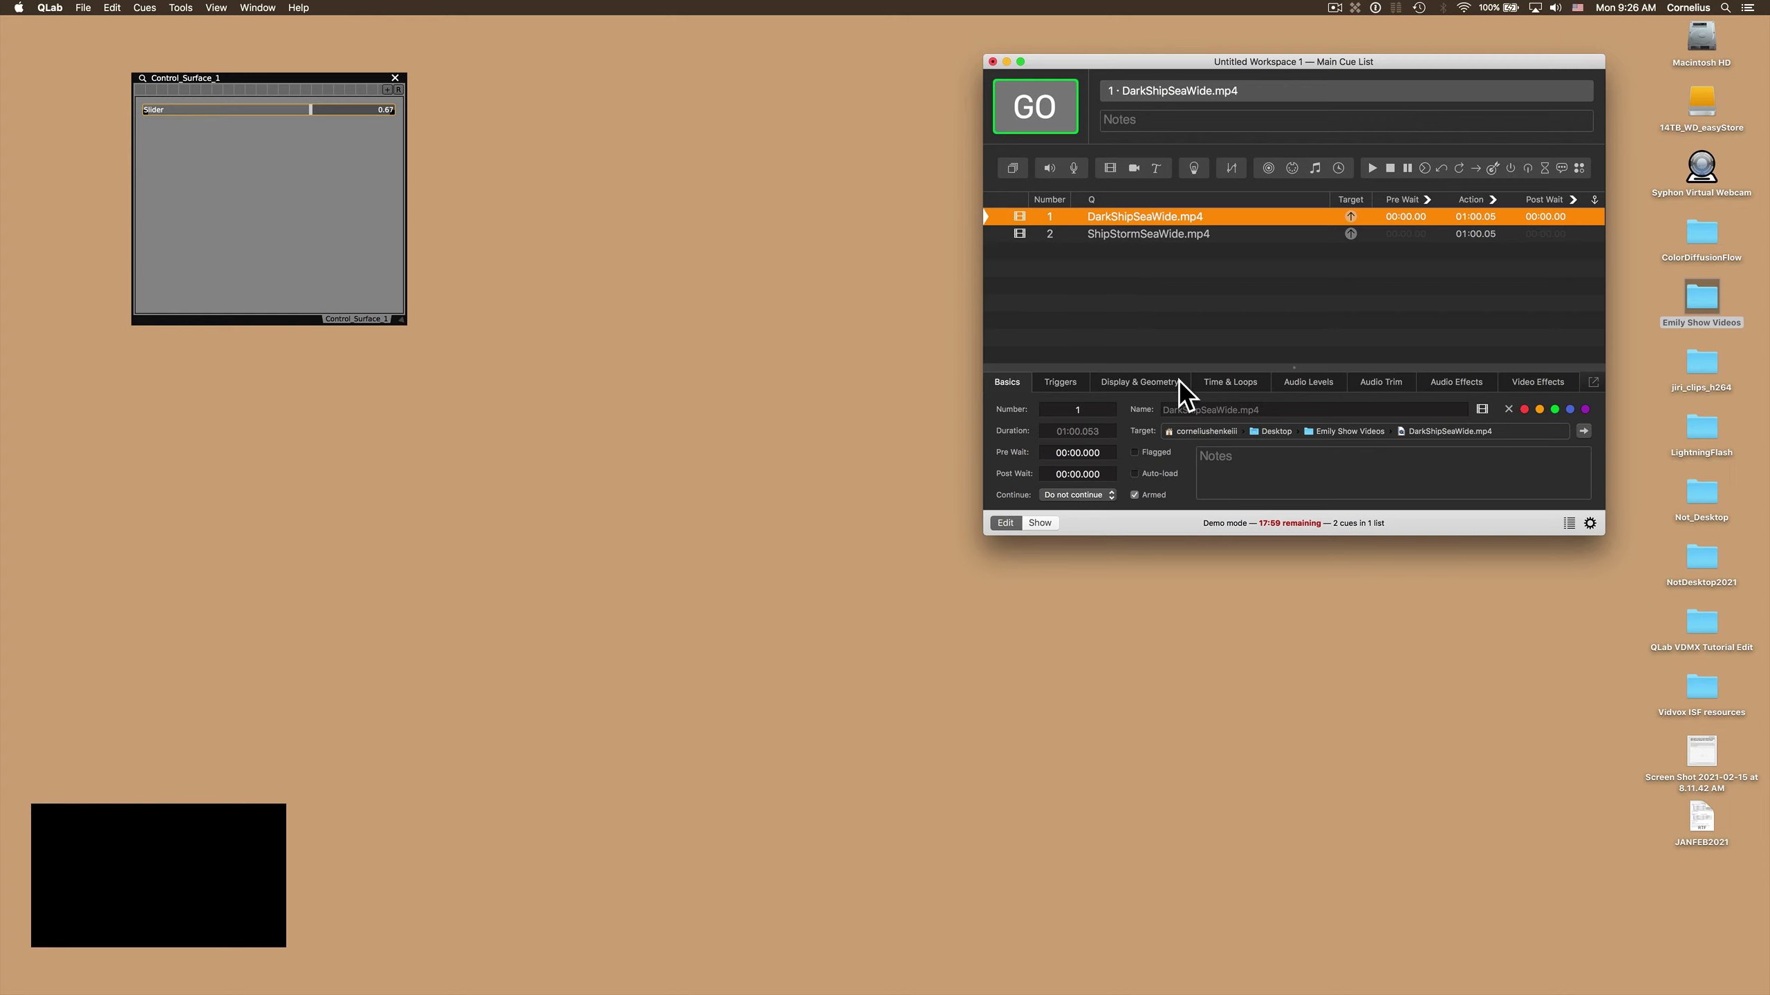
pyautogui.click(1149, 383)
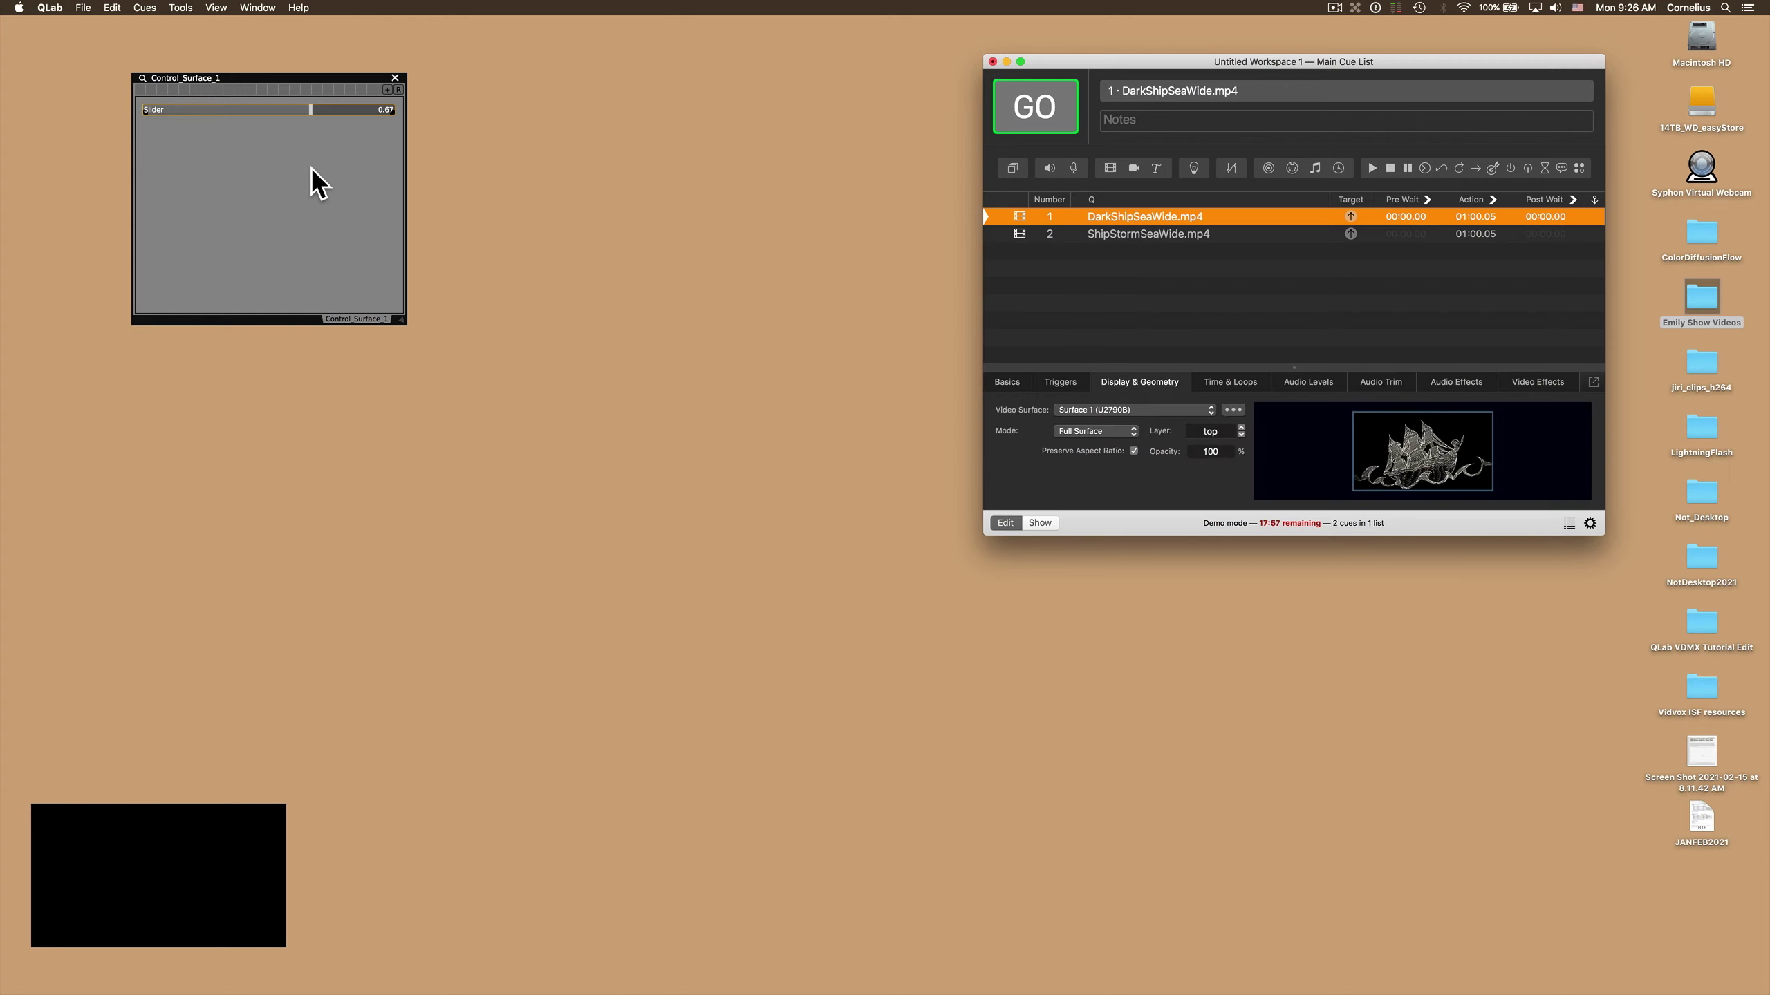
pyautogui.click(1220, 453)
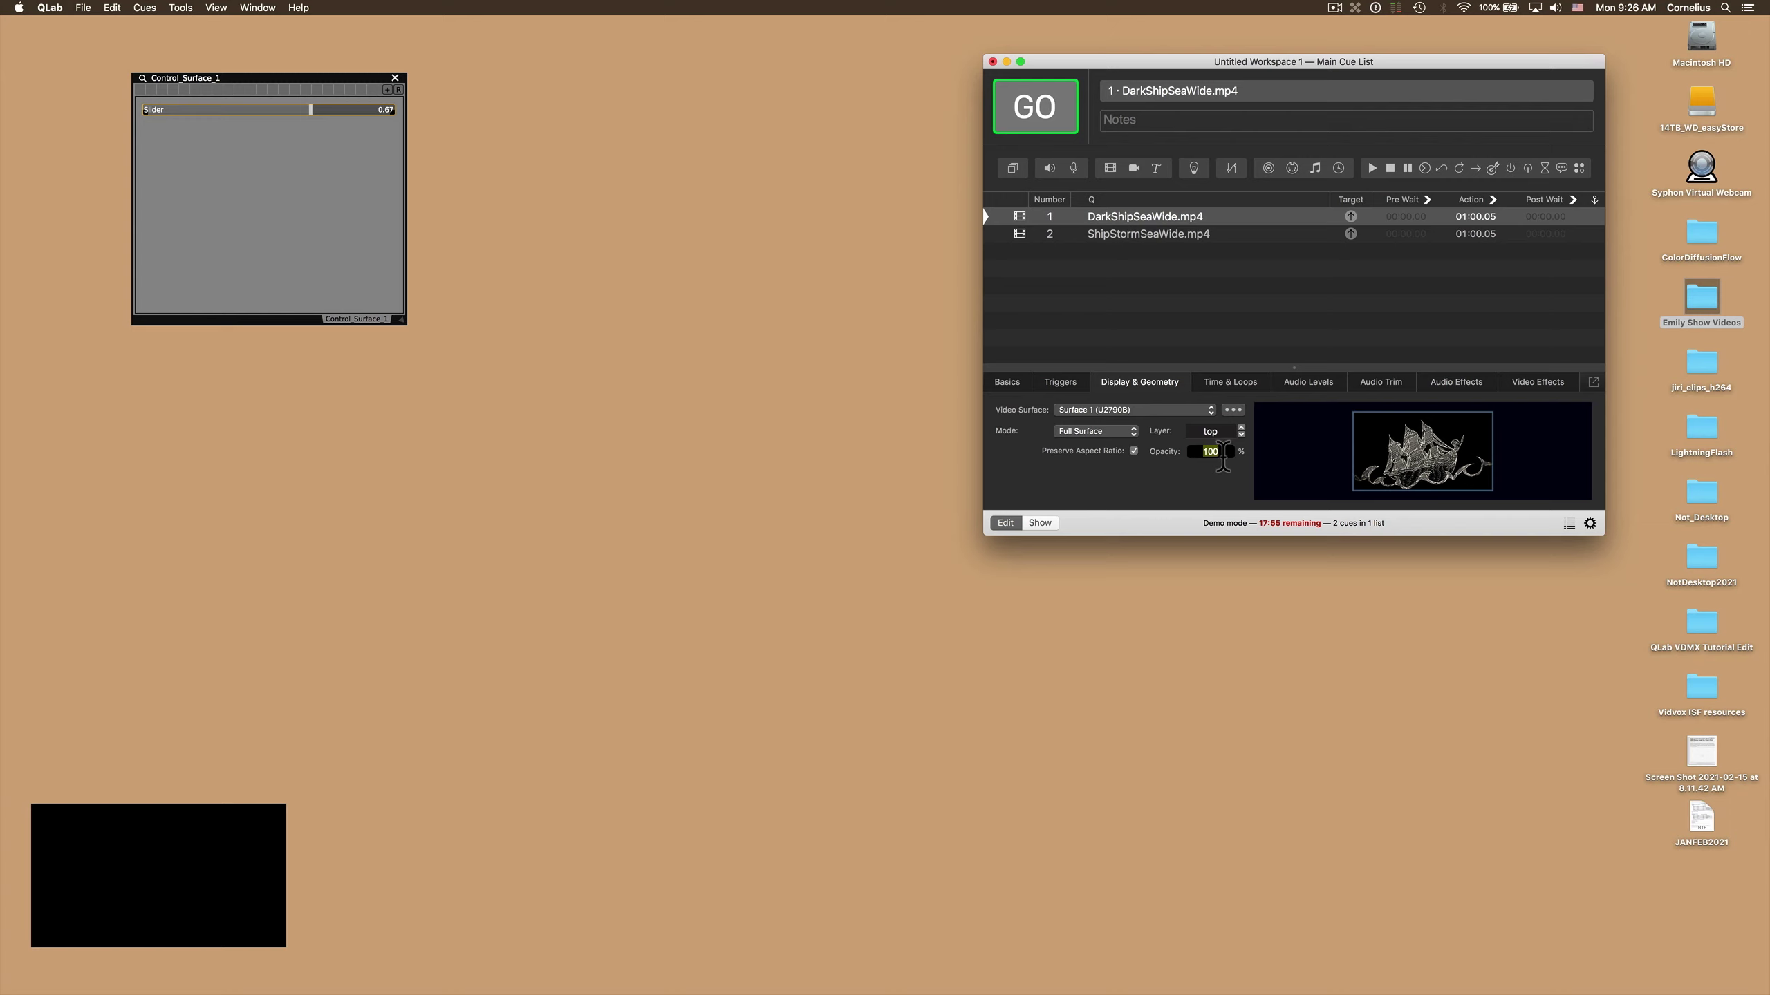
pyautogui.press('Return')
pyautogui.moveTo(312, 104); pyautogui.dragTo(366, 120)
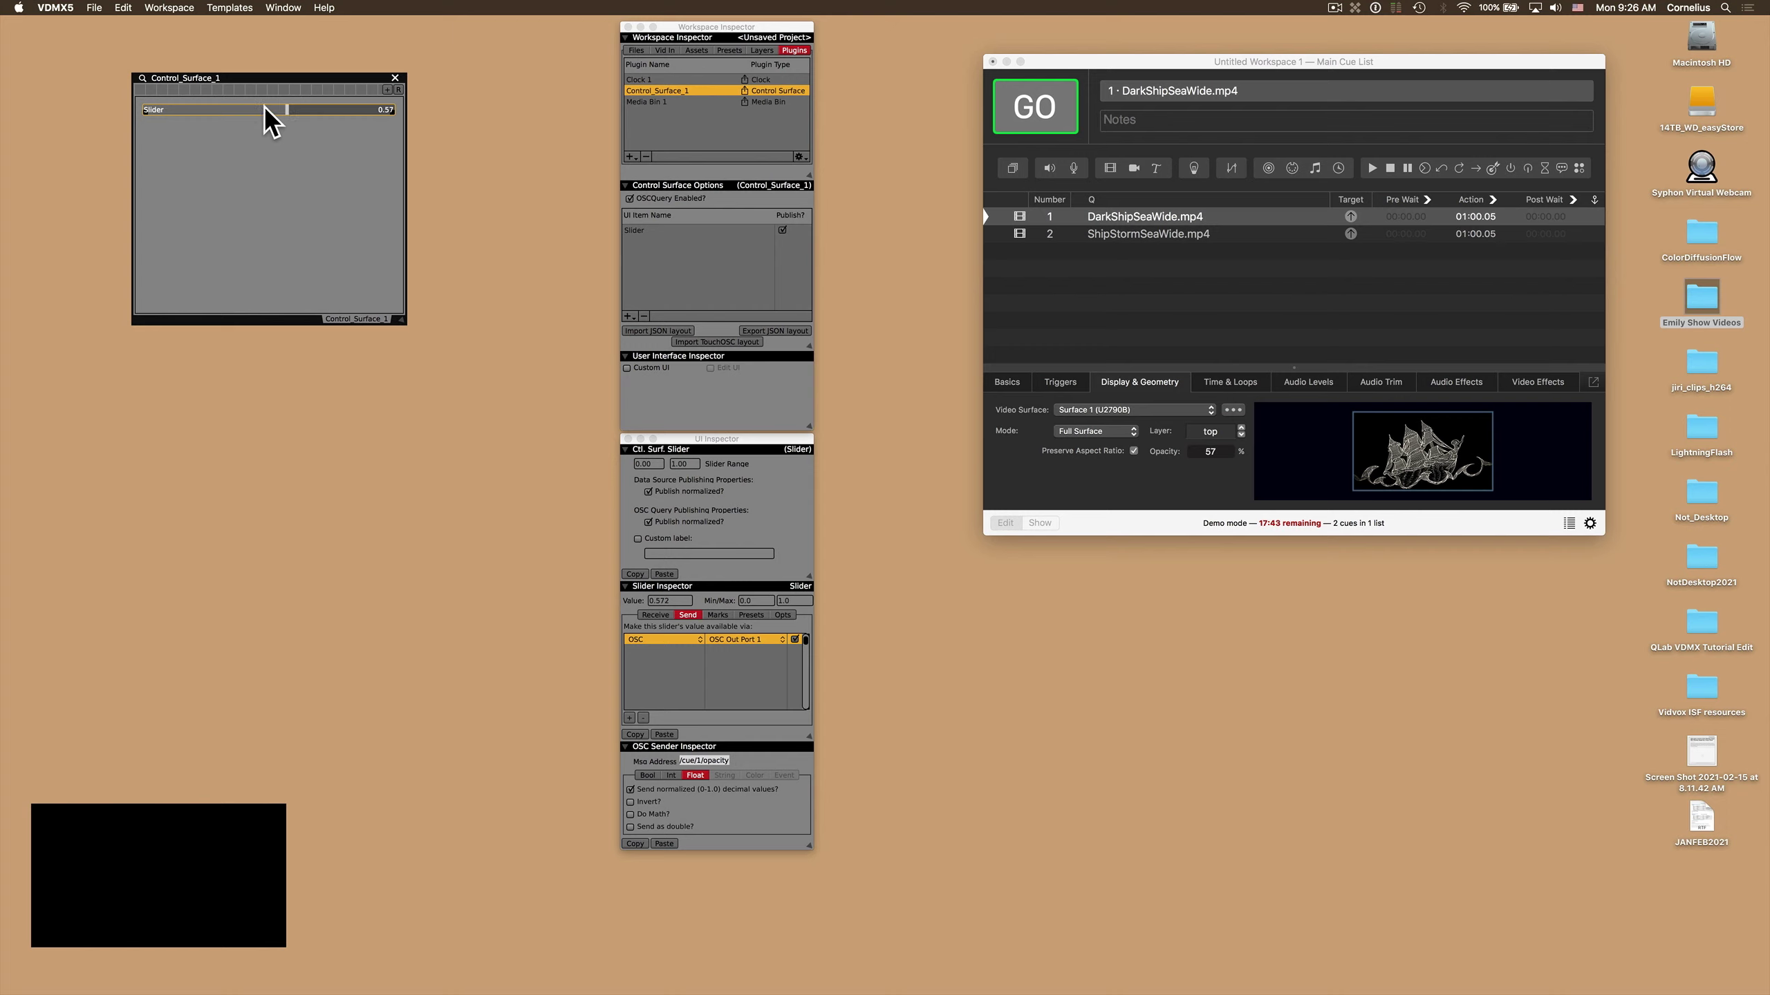
# Select QLab cue 2 and set the VDMX slider to about 0.47; cue 2 stays at 100%.
pyautogui.rightClick(267, 114)
pyautogui.click(301, 136)
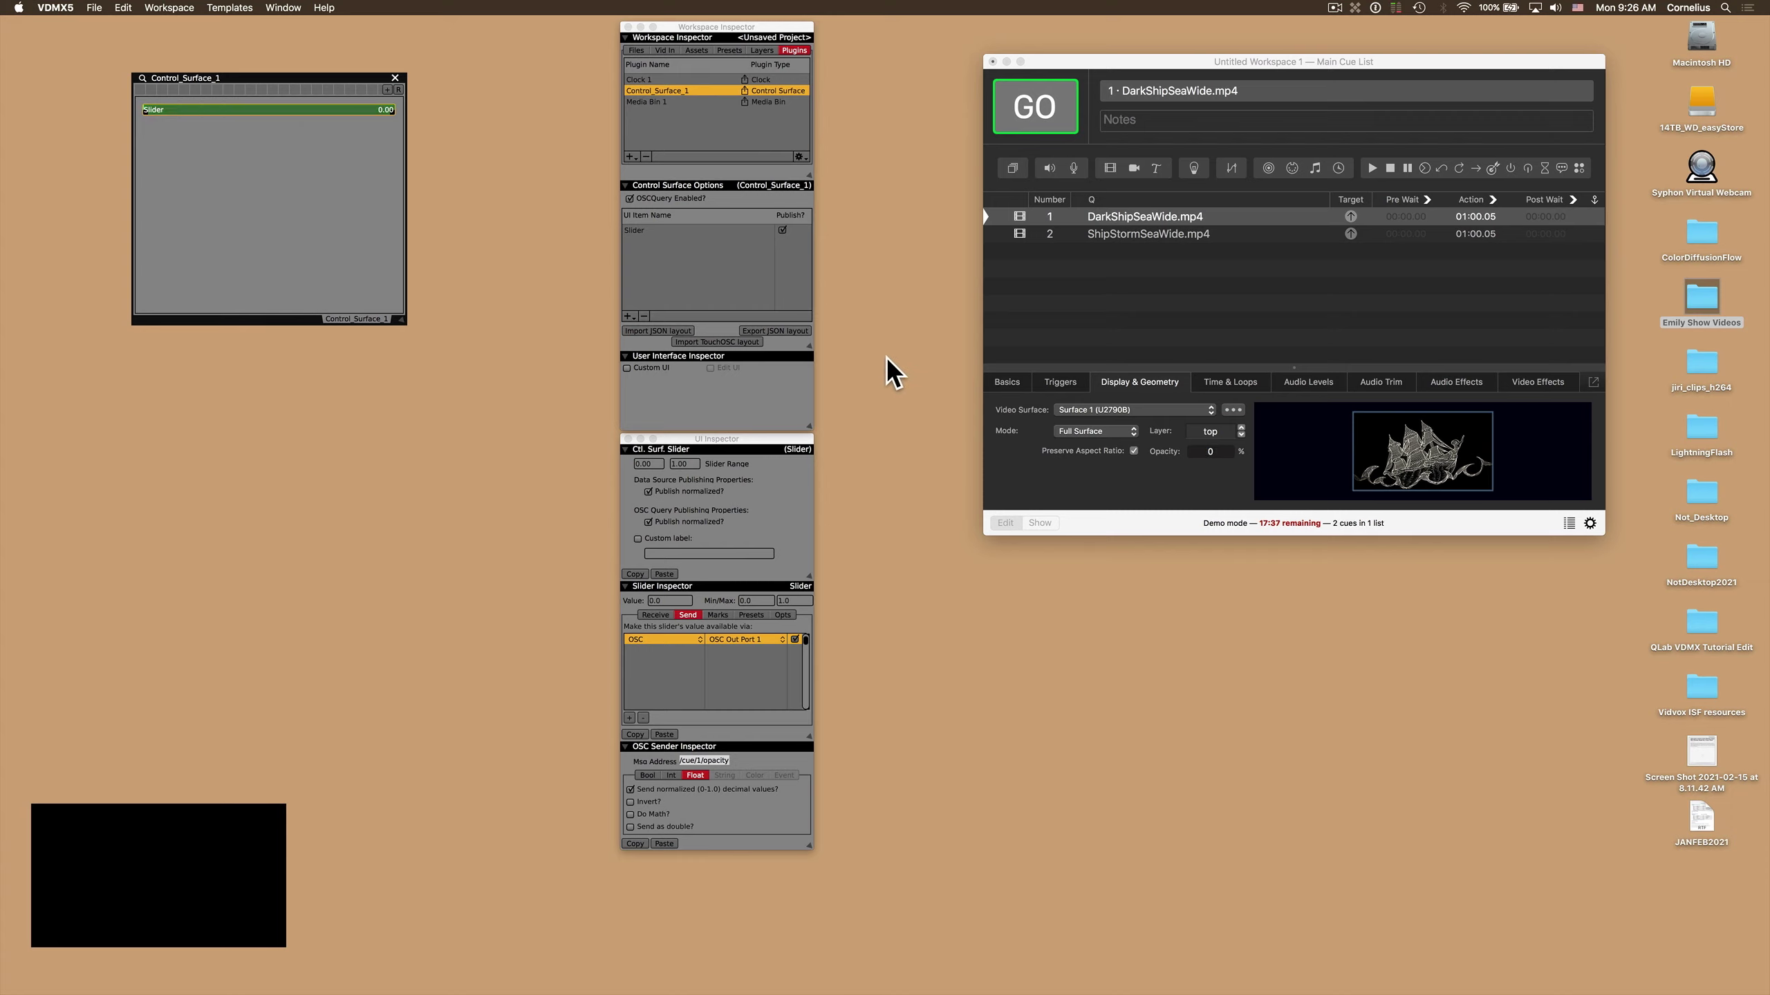
pyautogui.click(1115, 258)
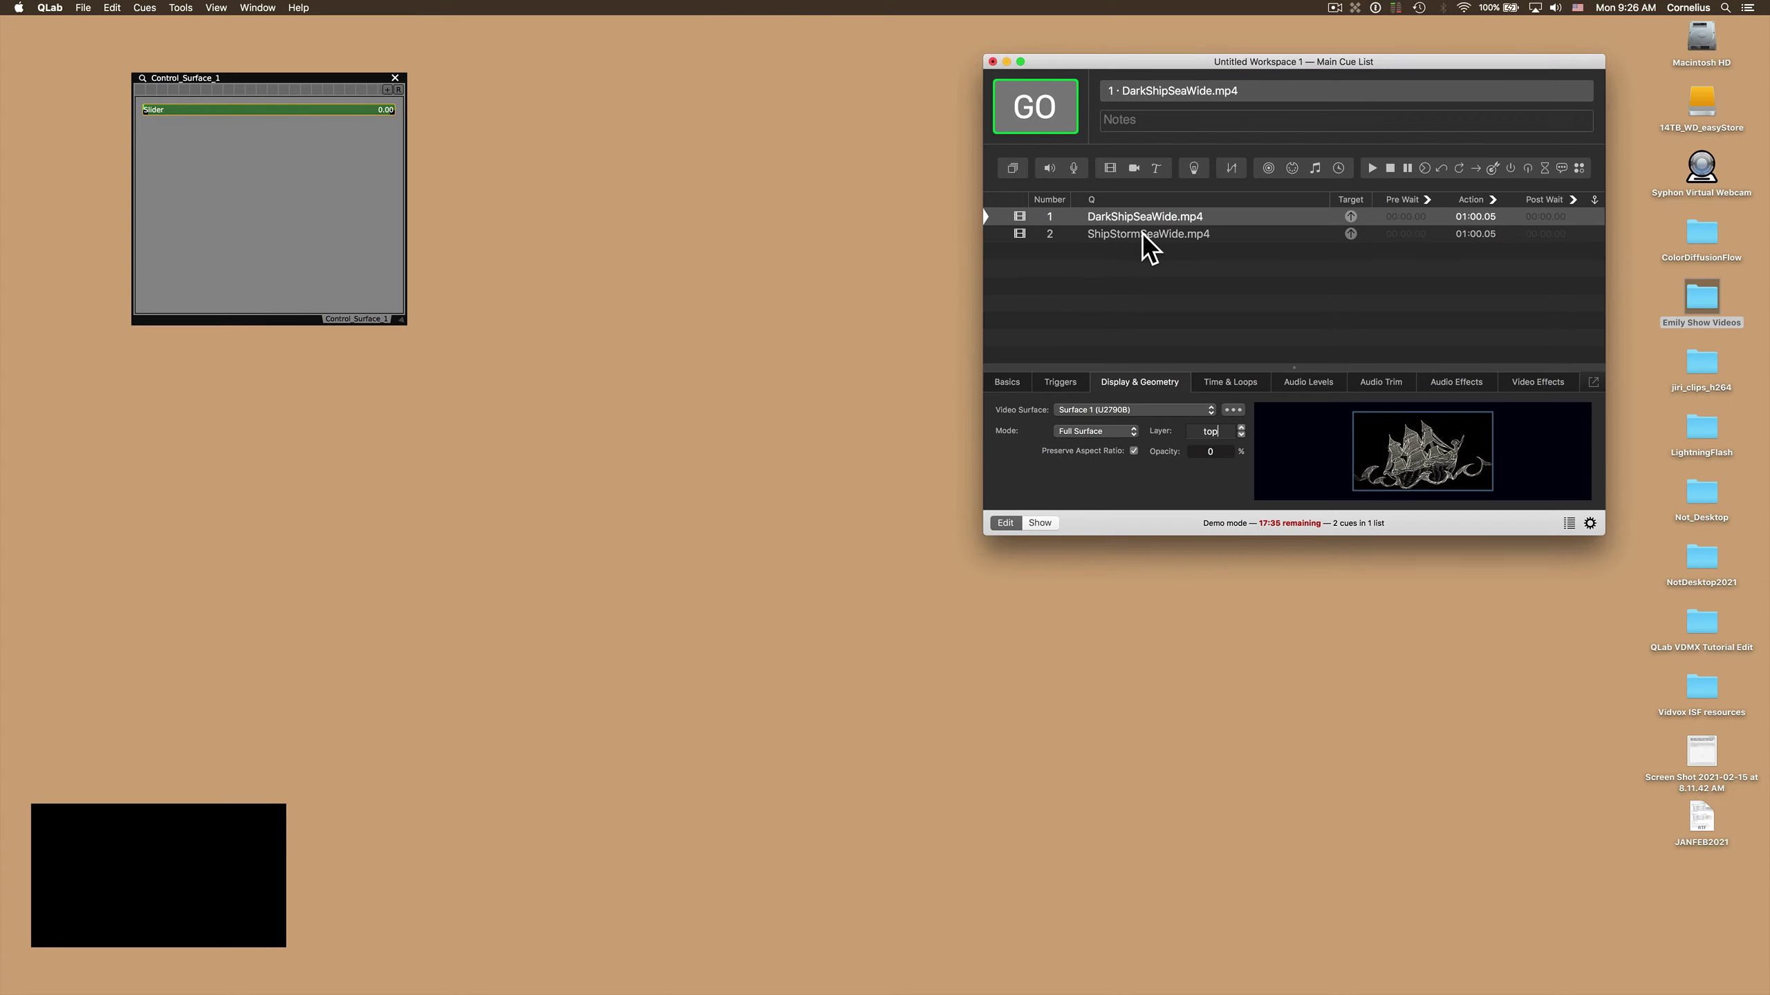
pyautogui.click(1144, 237)
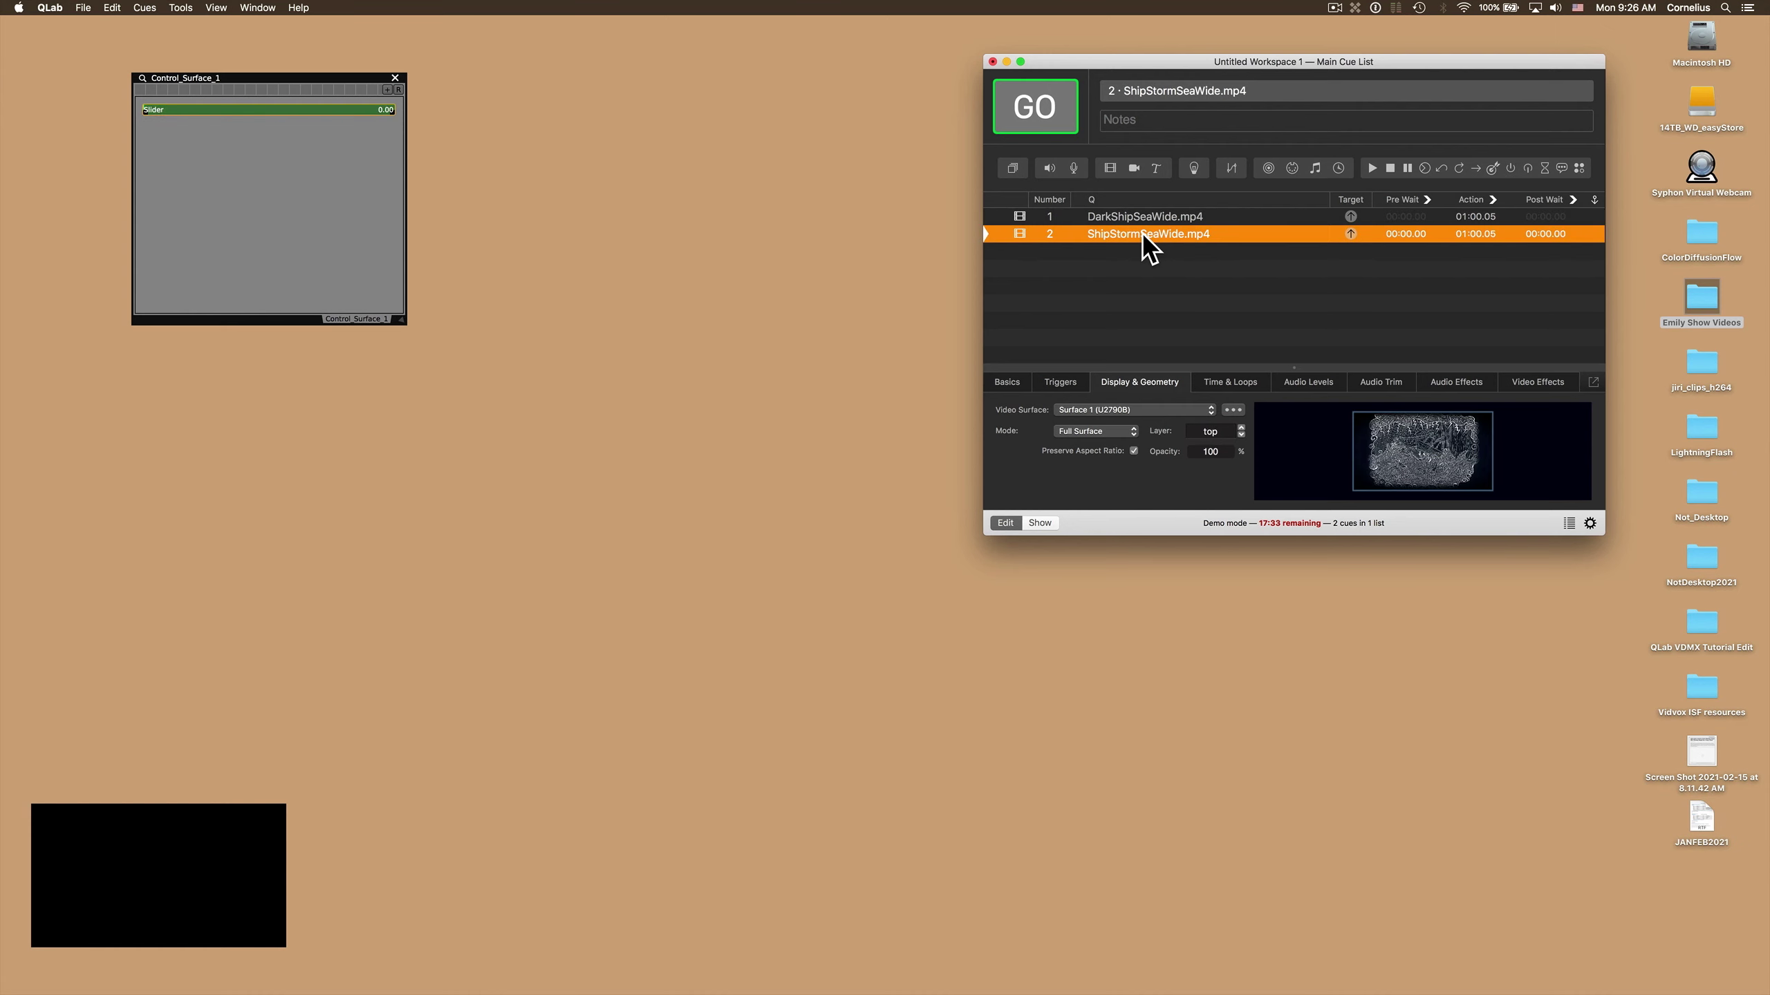
pyautogui.click(258, 183)
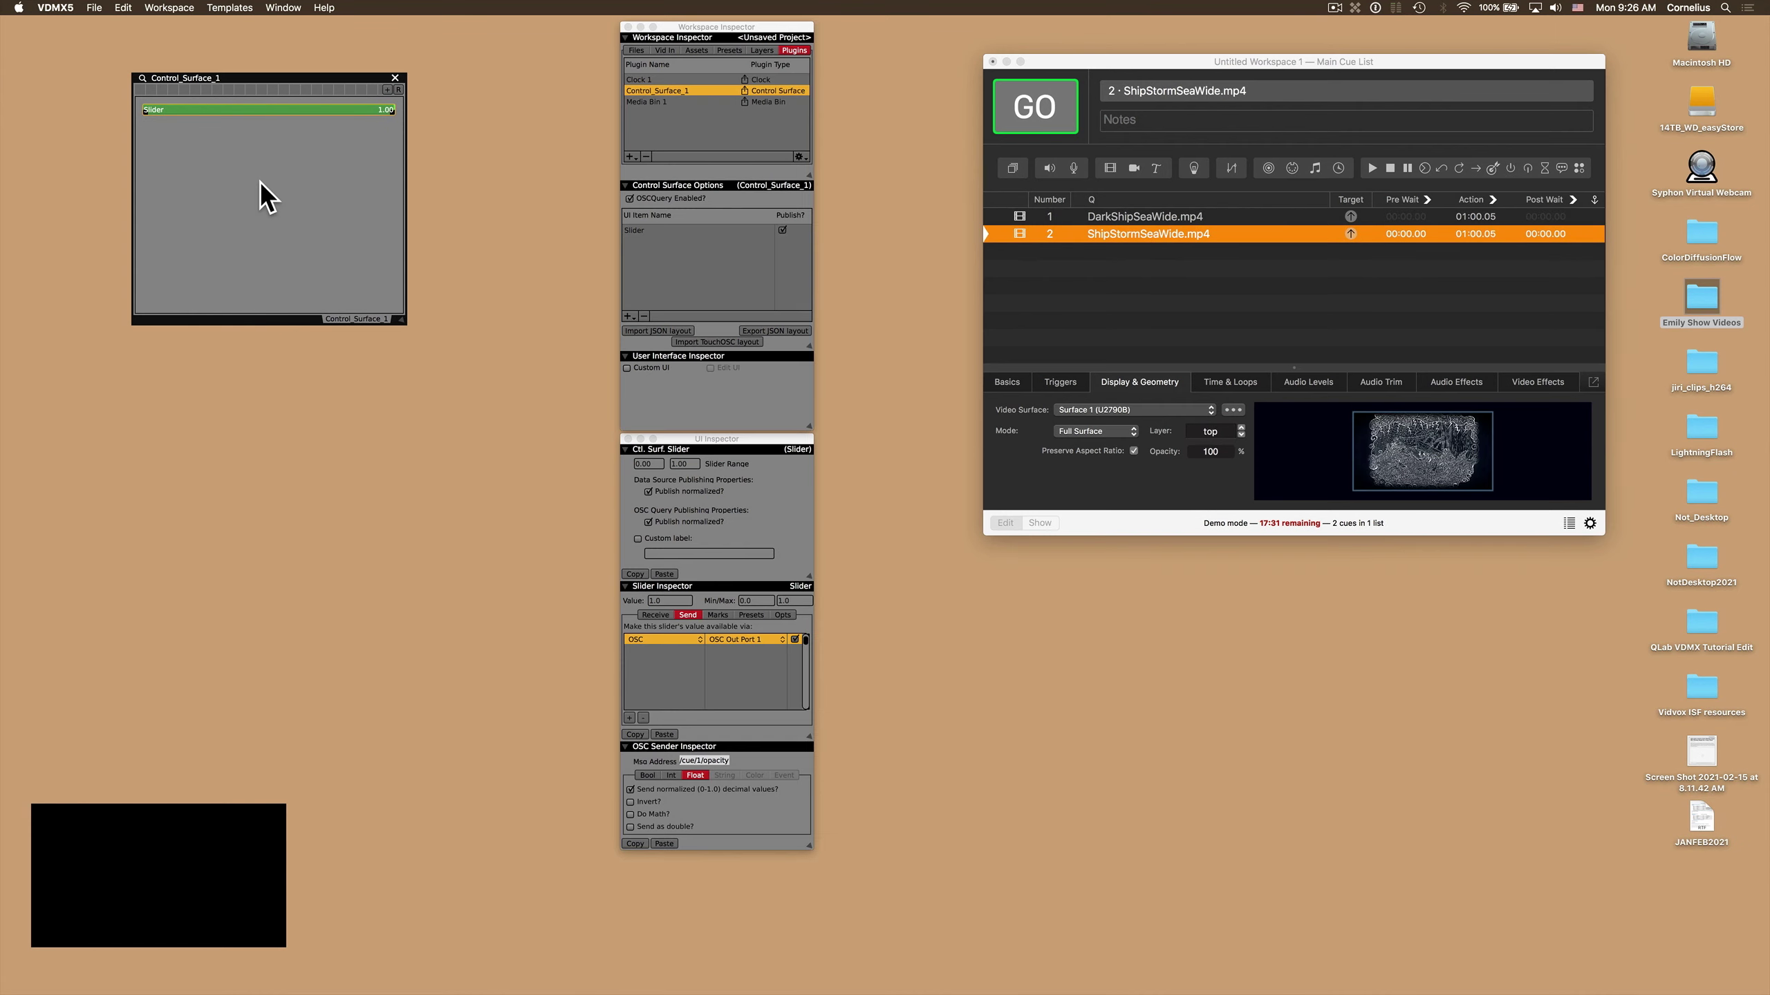
pyautogui.click(262, 112)
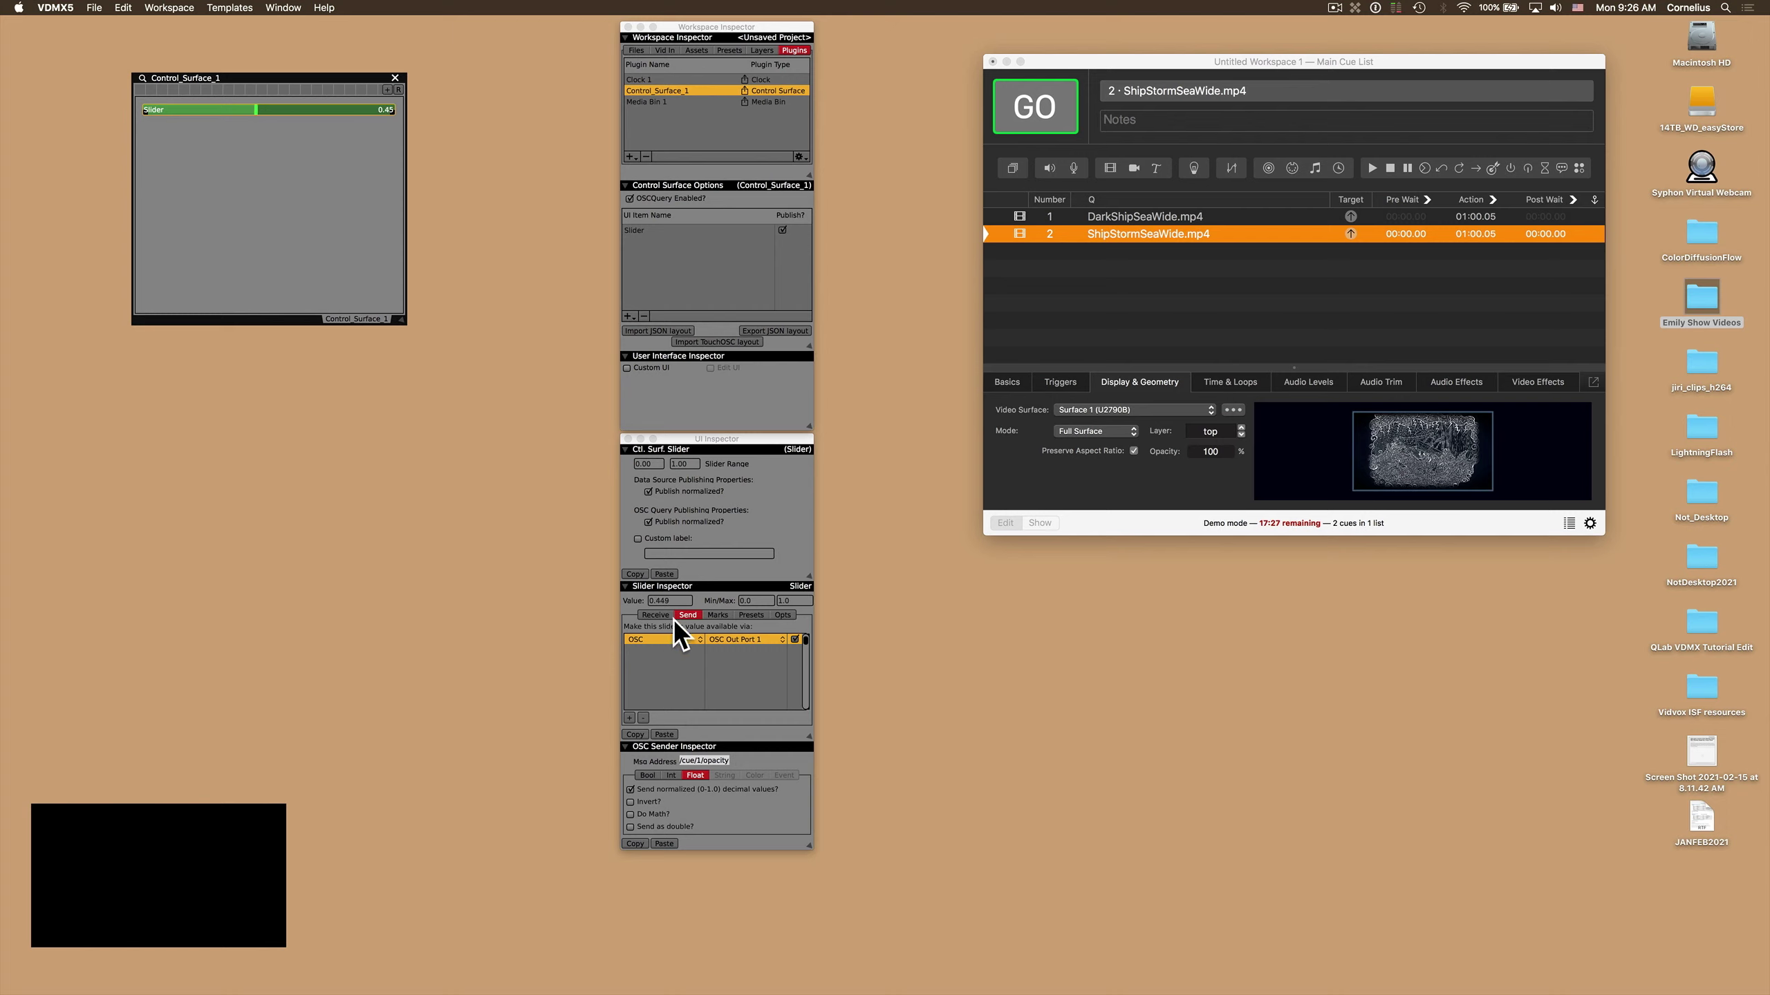
# Add a second OSC output to the slider with message address /cue/2/opacity.
pyautogui.click(630, 717)
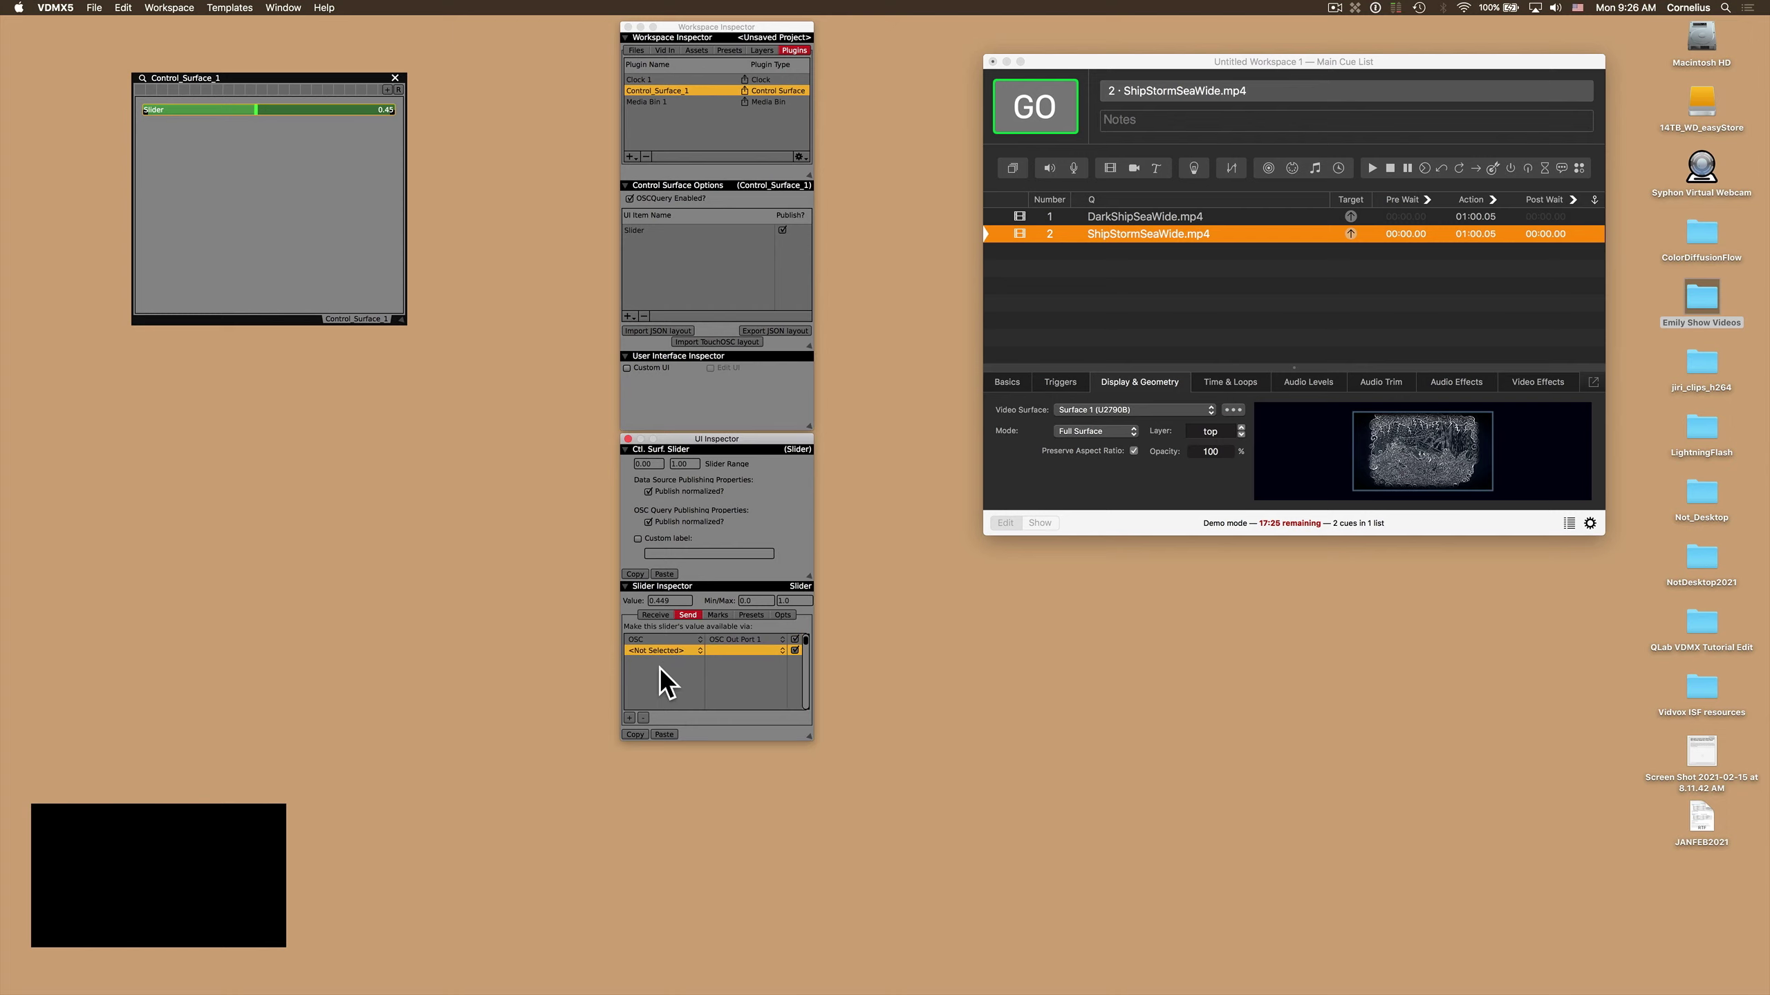
pyautogui.click(661, 652)
pyautogui.click(679, 670)
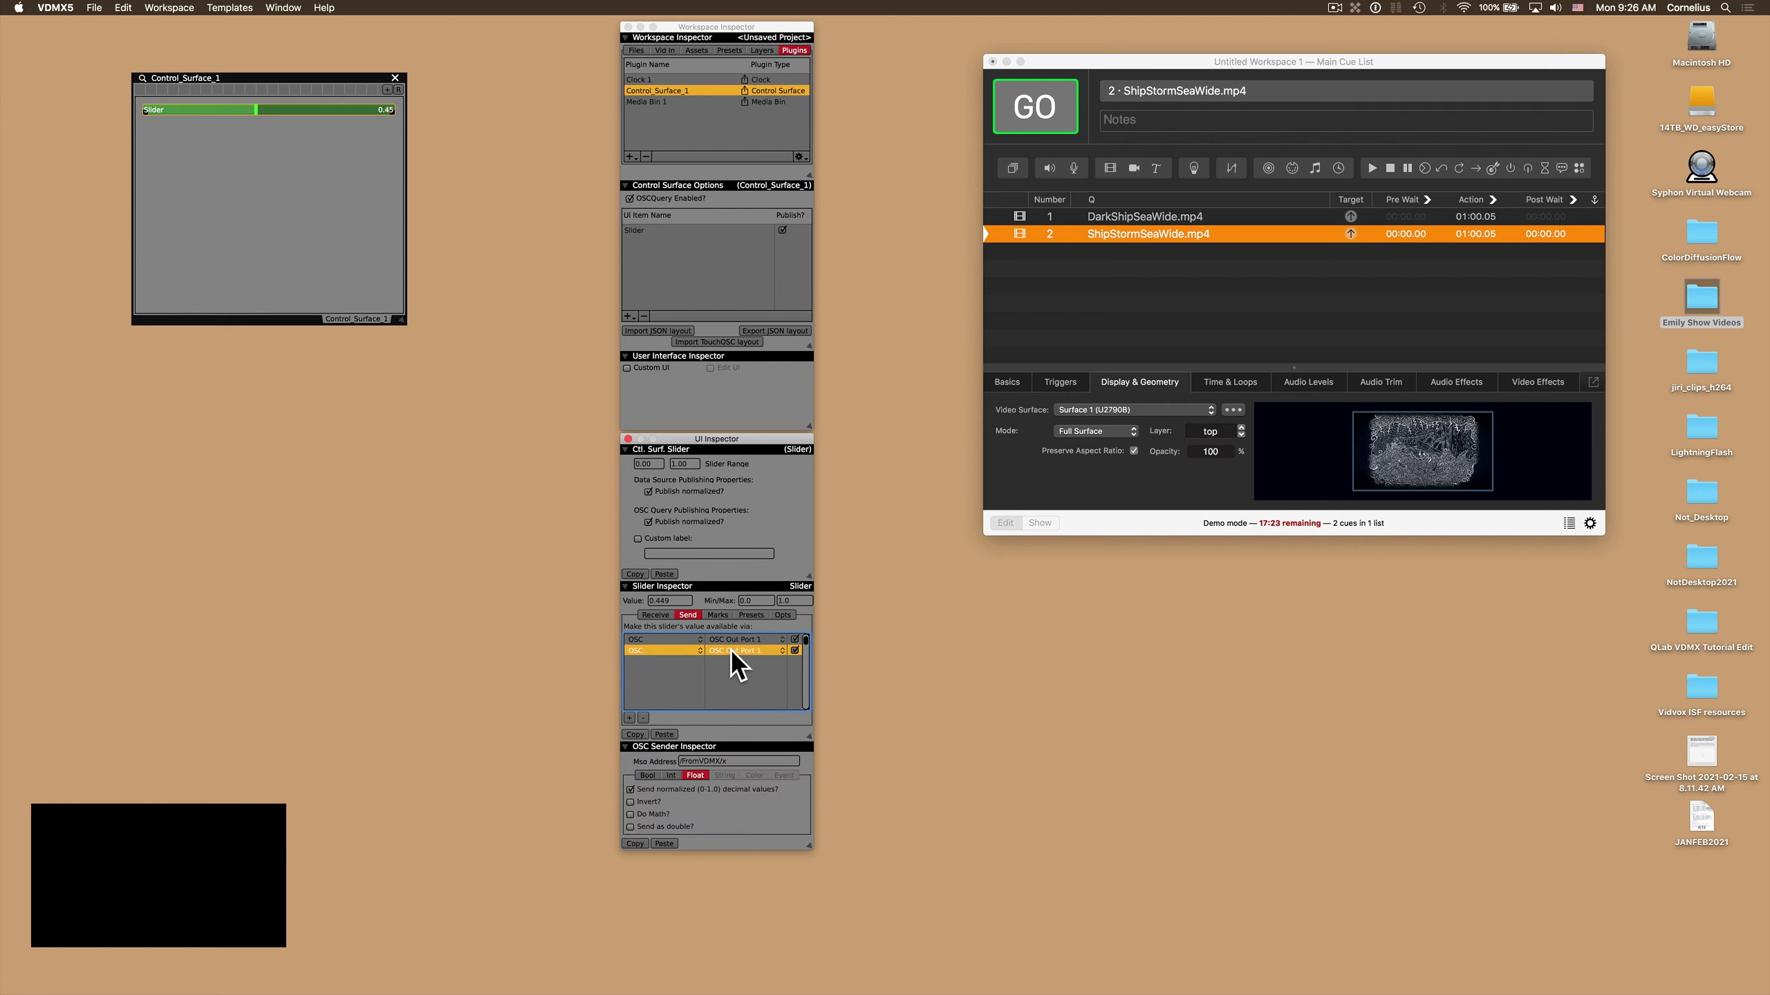
pyautogui.tripleClick(733, 763)
pyautogui.write('/c')
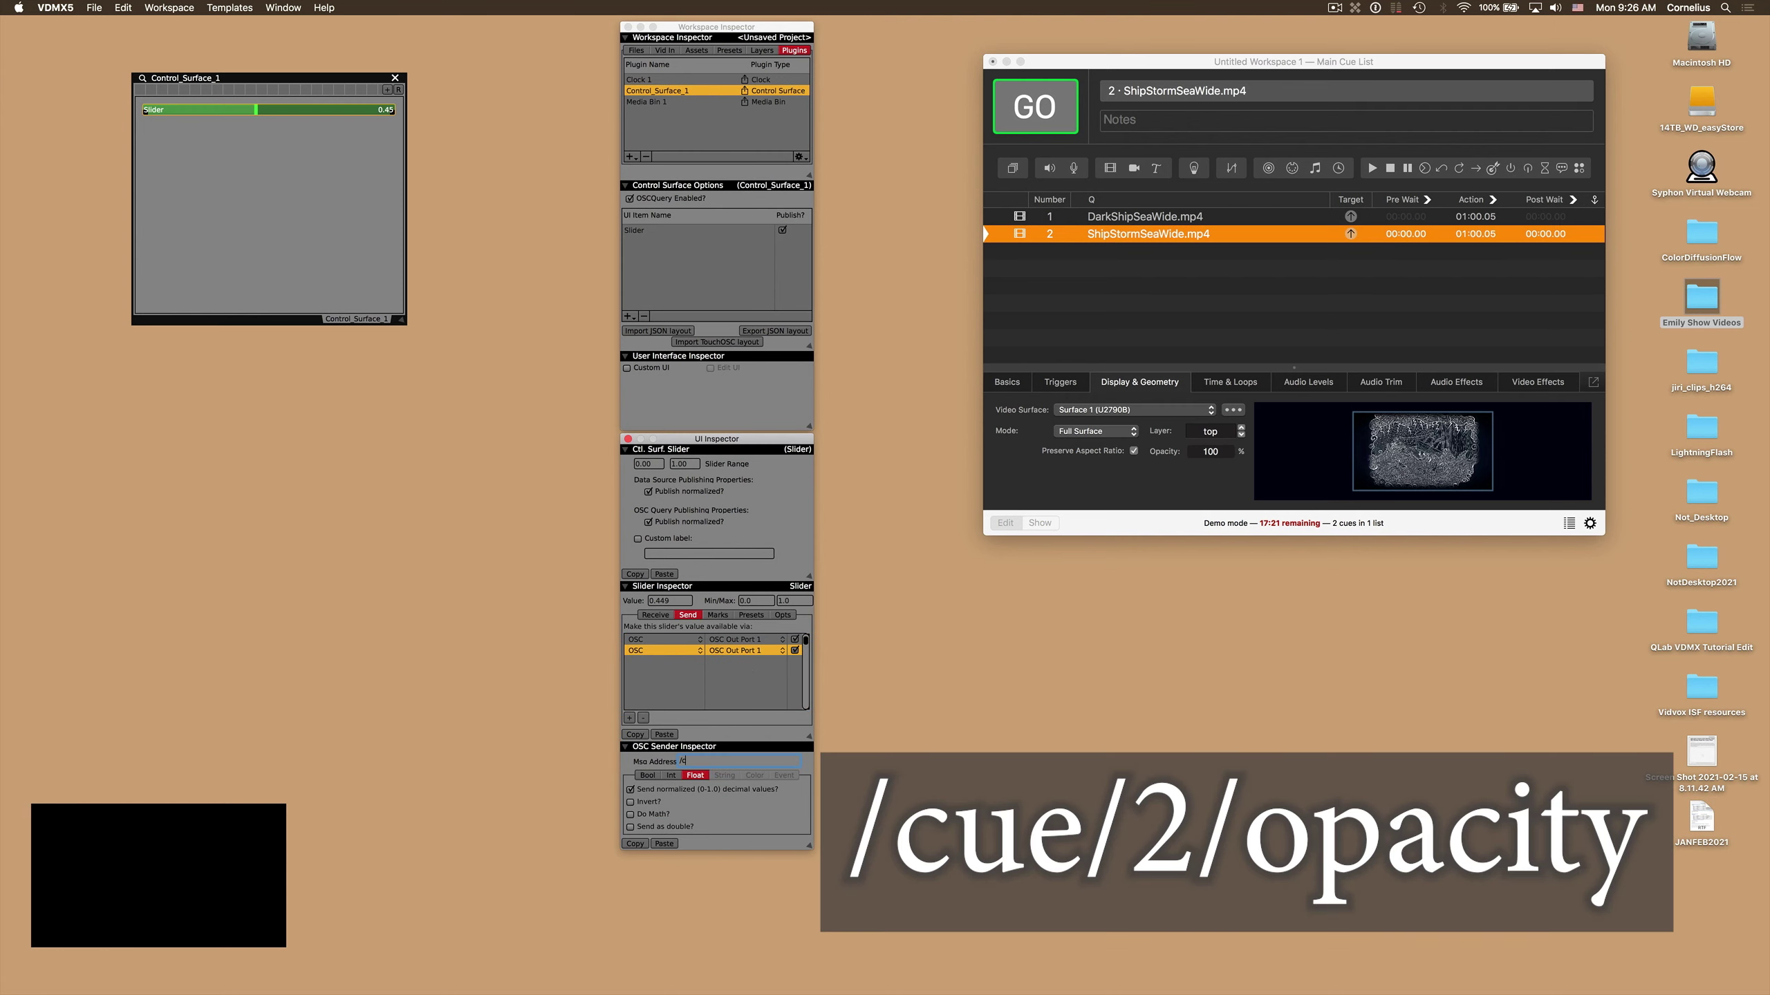
pyautogui.write('ue/2/opca')
pyautogui.press('BackSpace')
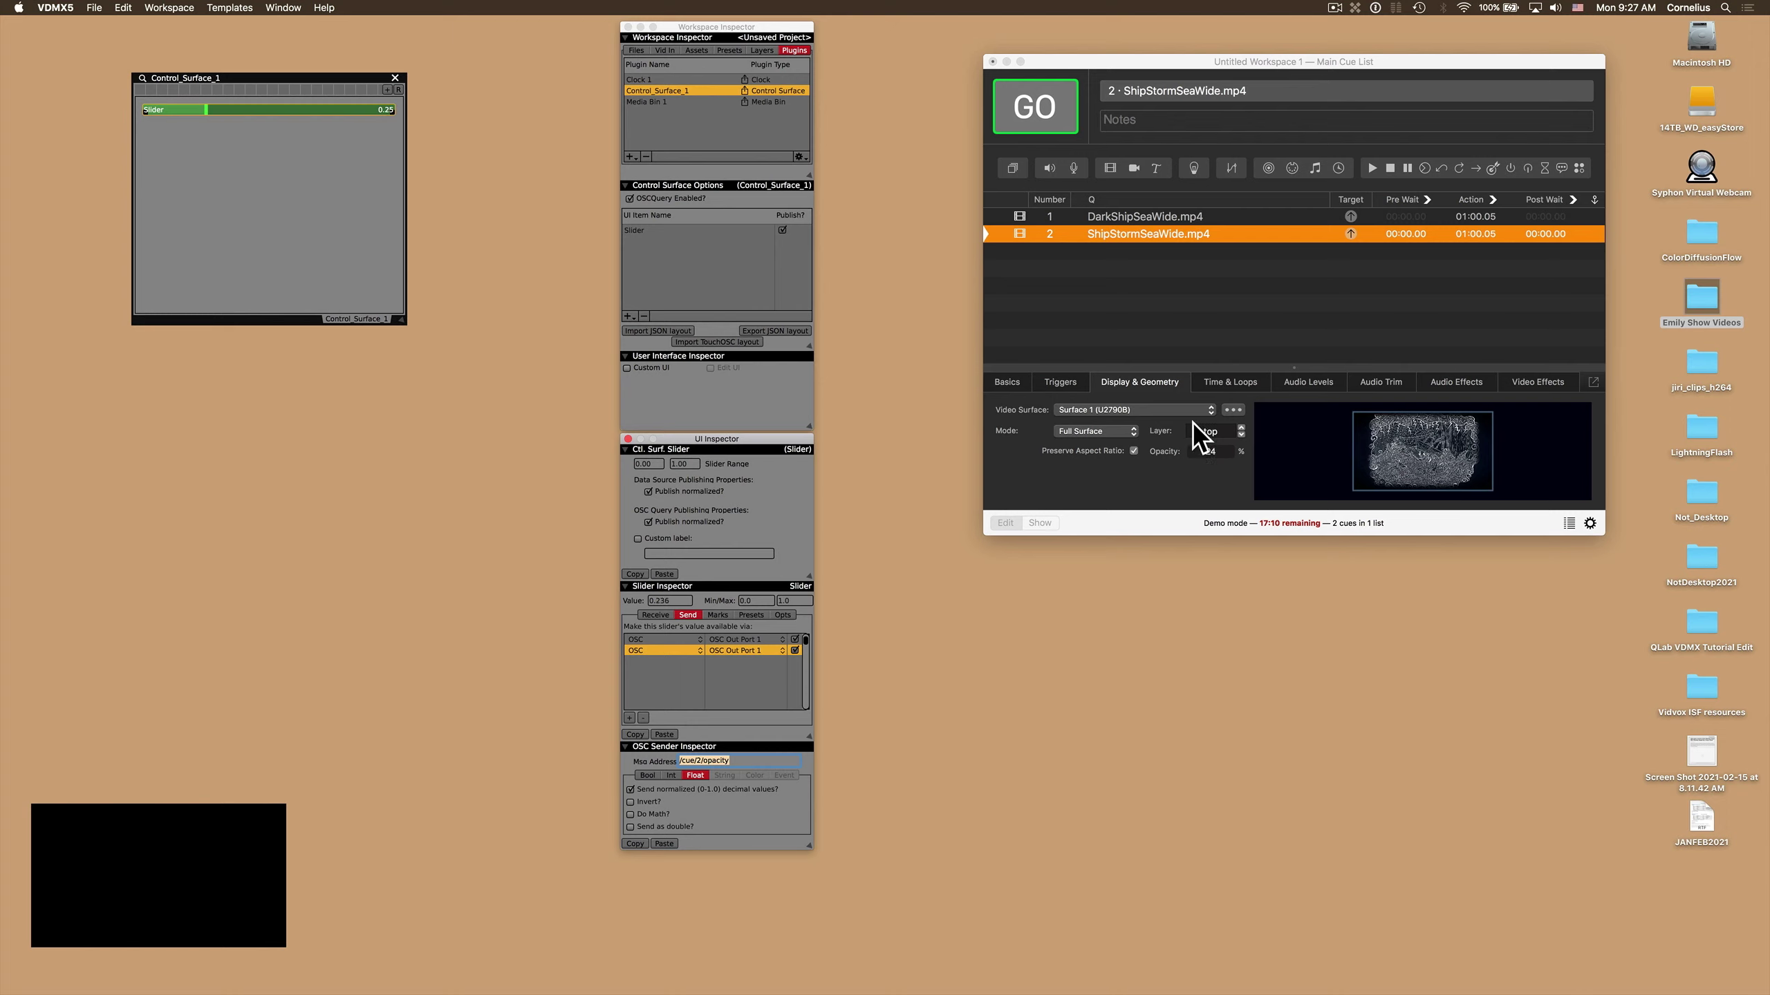
# Finish the OSC message address and add a button item to the control surface.
pyautogui.click(268, 148)
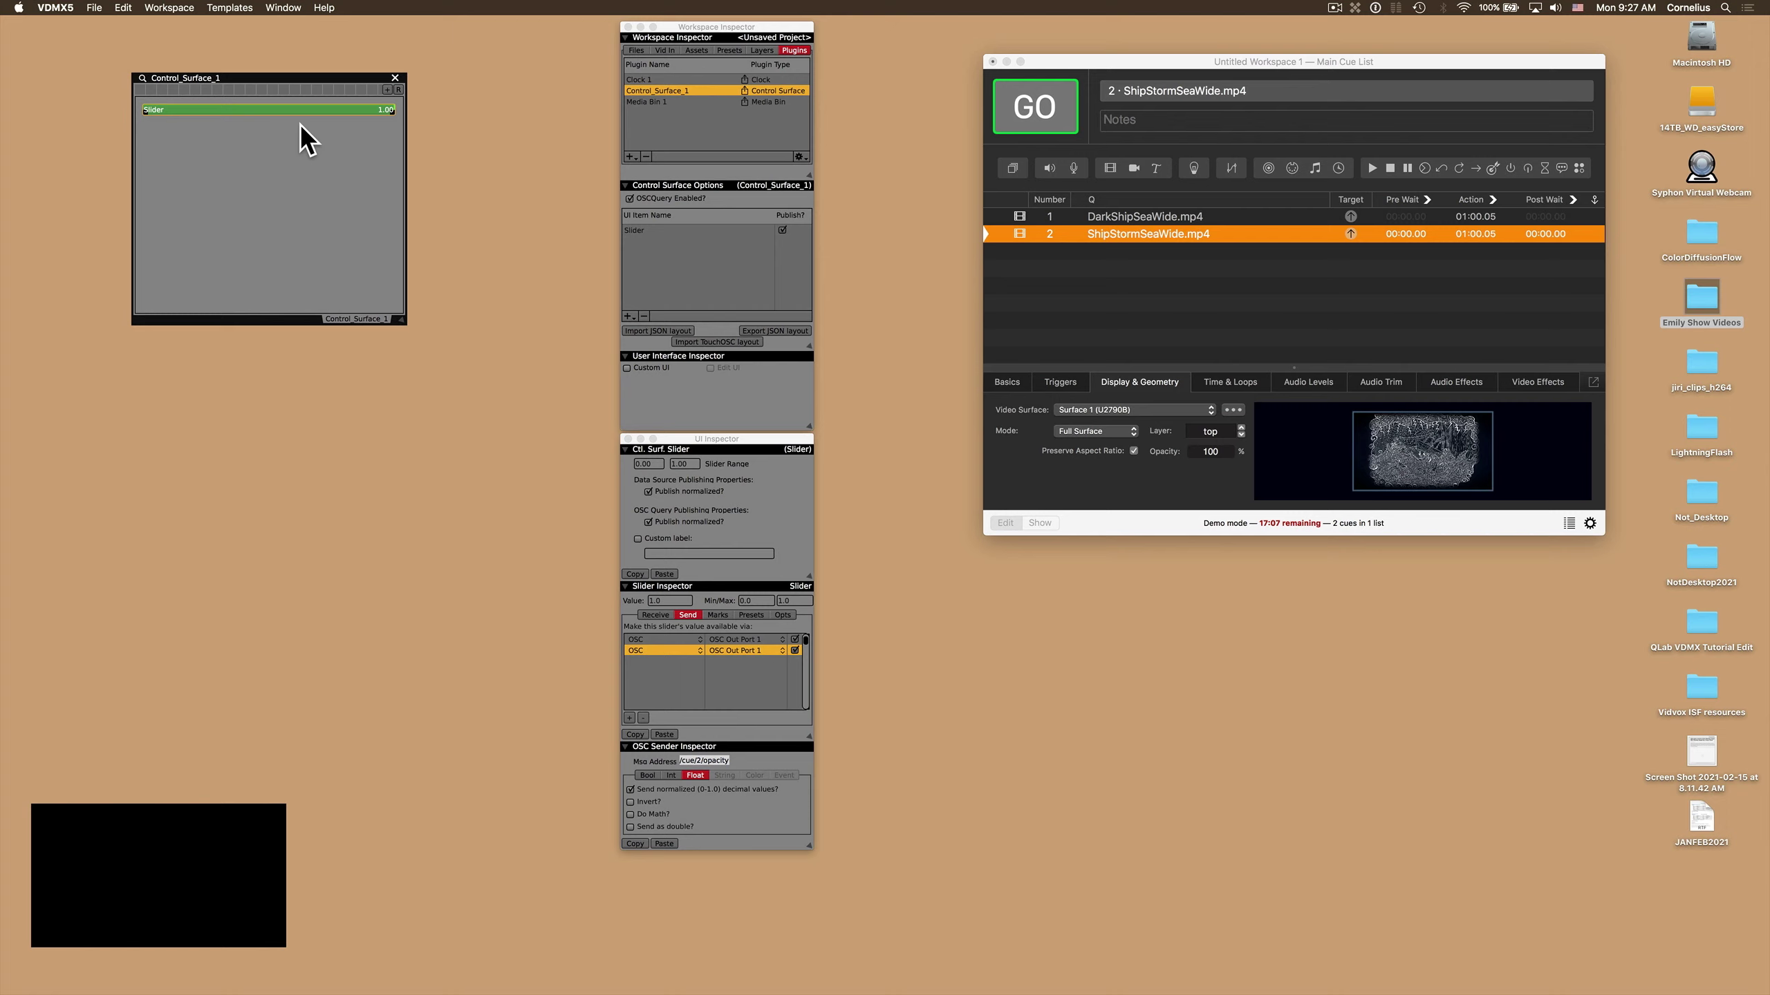
pyautogui.click(386, 90)
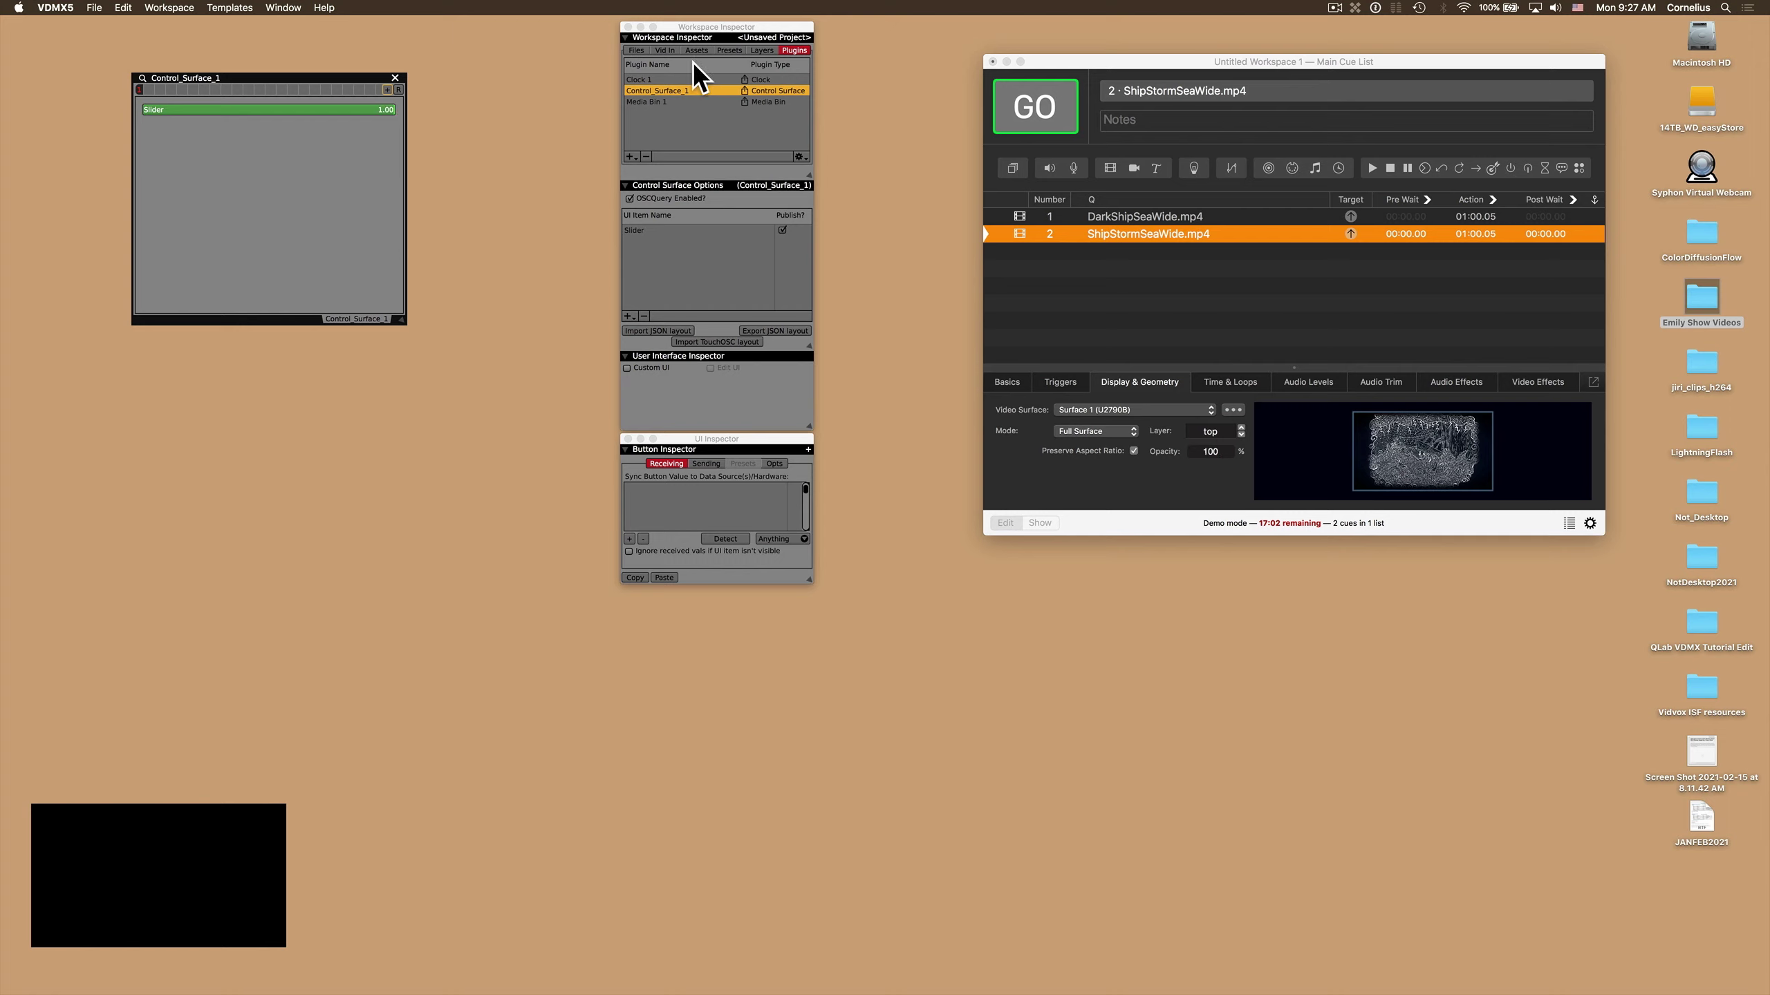
pyautogui.click(735, 120)
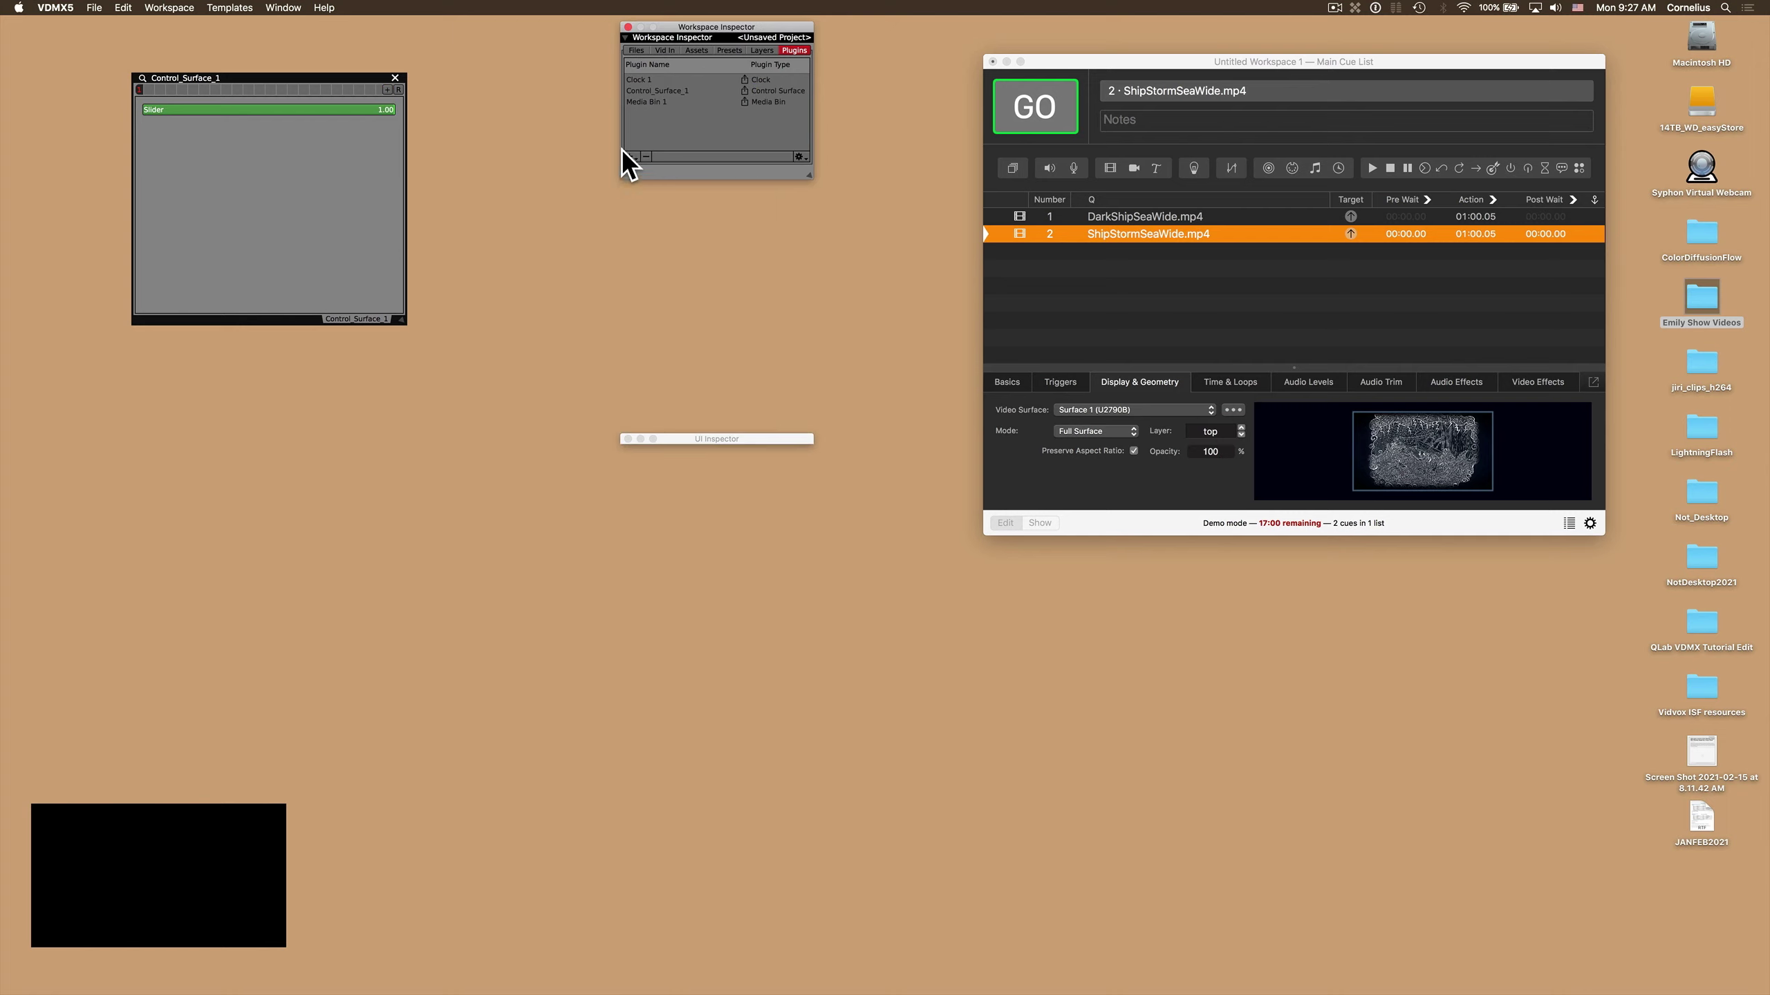
# Add an LFO plugin, placing its LFO 1 window below the control surface and enlarging it.
pyautogui.click(630, 155)
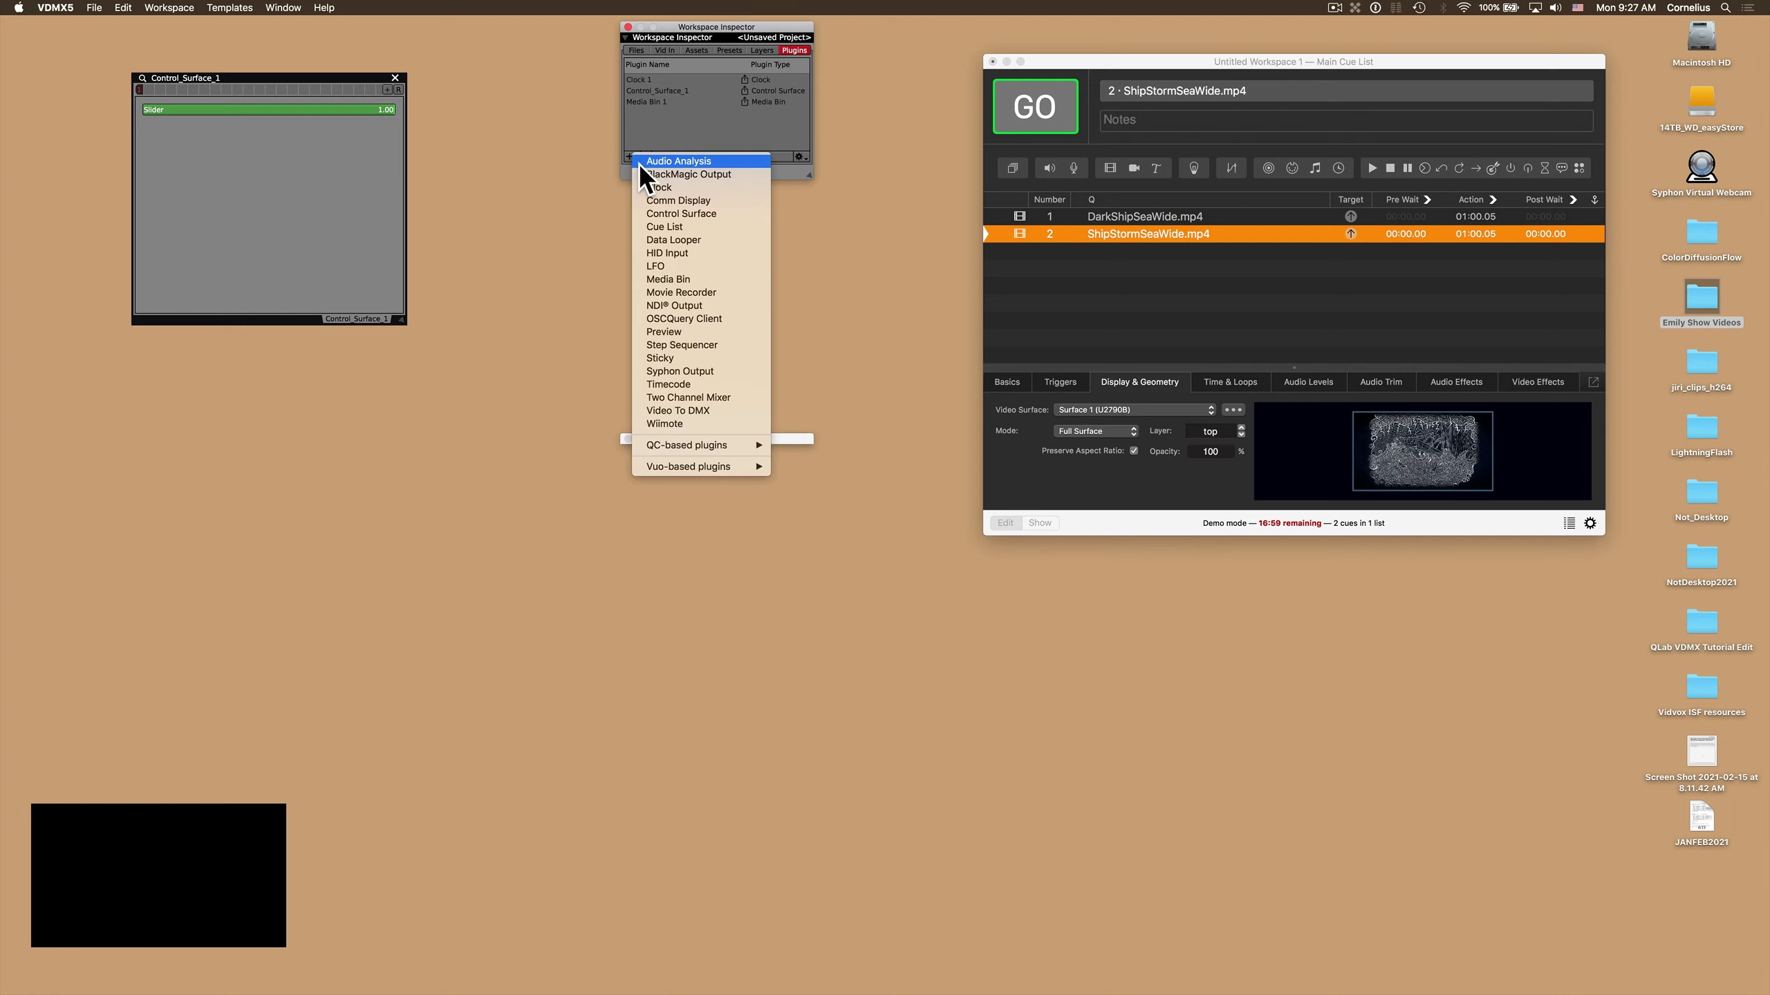
pyautogui.click(663, 266)
pyautogui.moveTo(488, 83); pyautogui.dragTo(120, 338)
pyautogui.moveTo(167, 462); pyautogui.dragTo(416, 624)
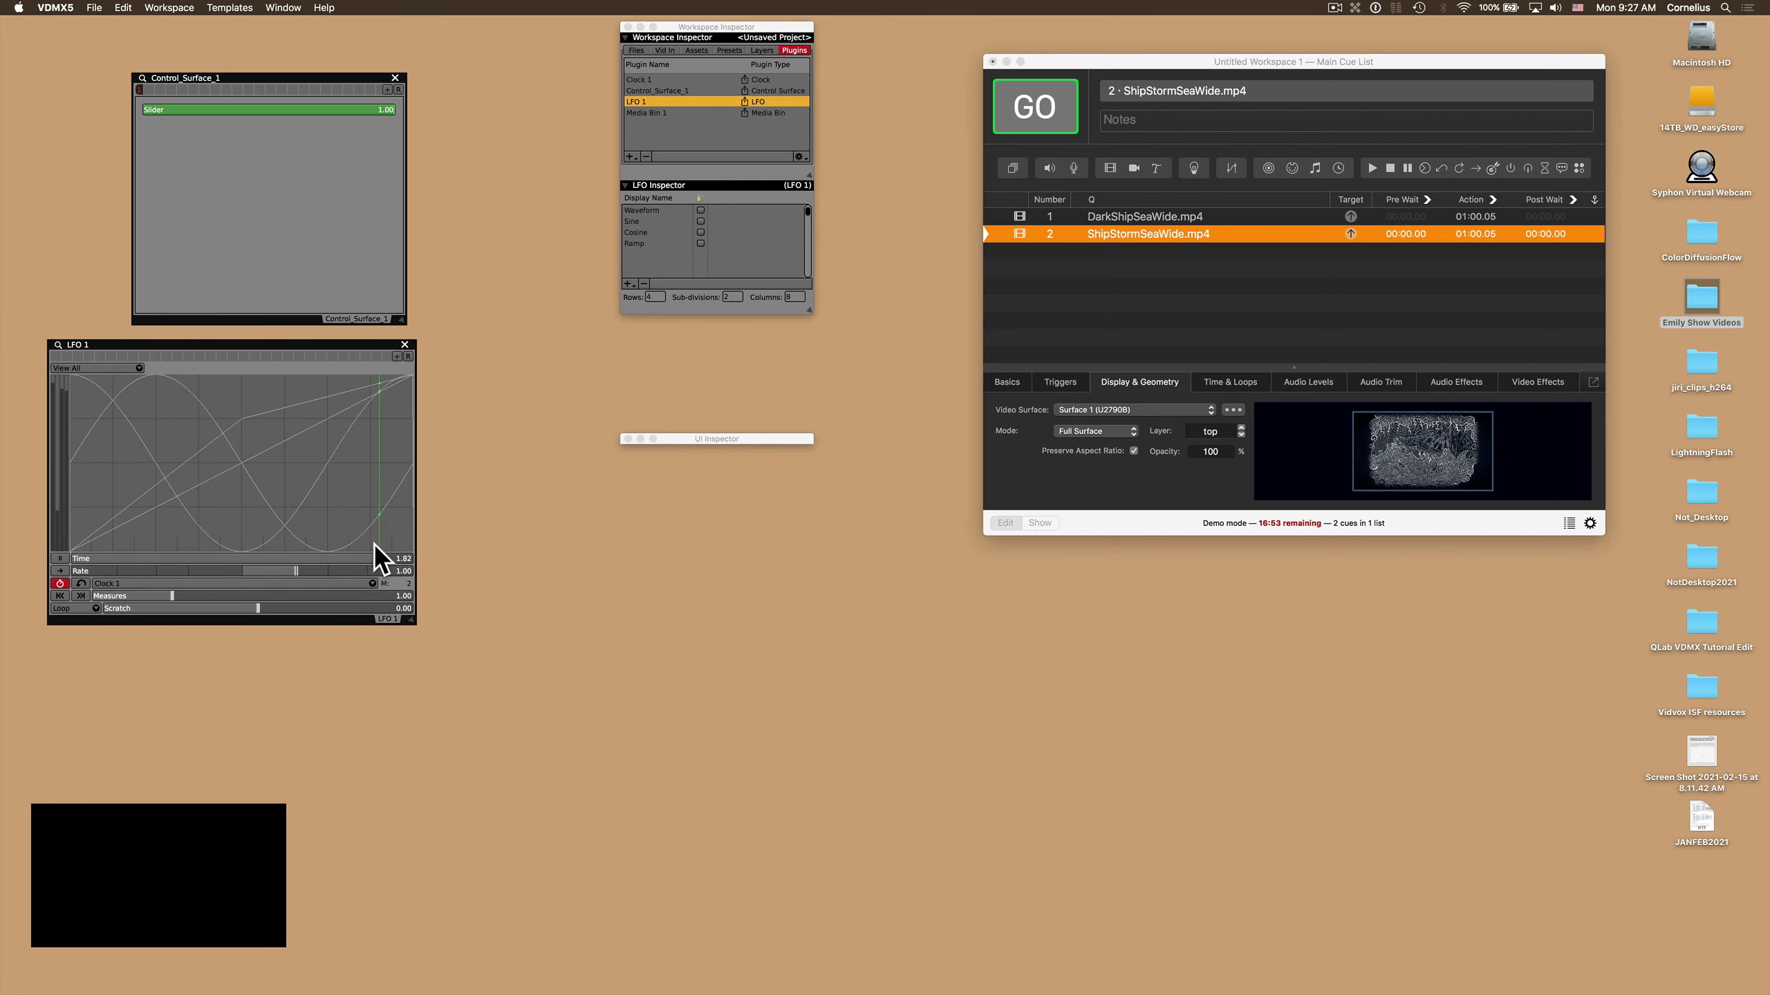
# Drive the slider from LFO 1's Cosine waveform and confirm cue 2's opacity oscillates in QLab.
pyautogui.rightClick(237, 111)
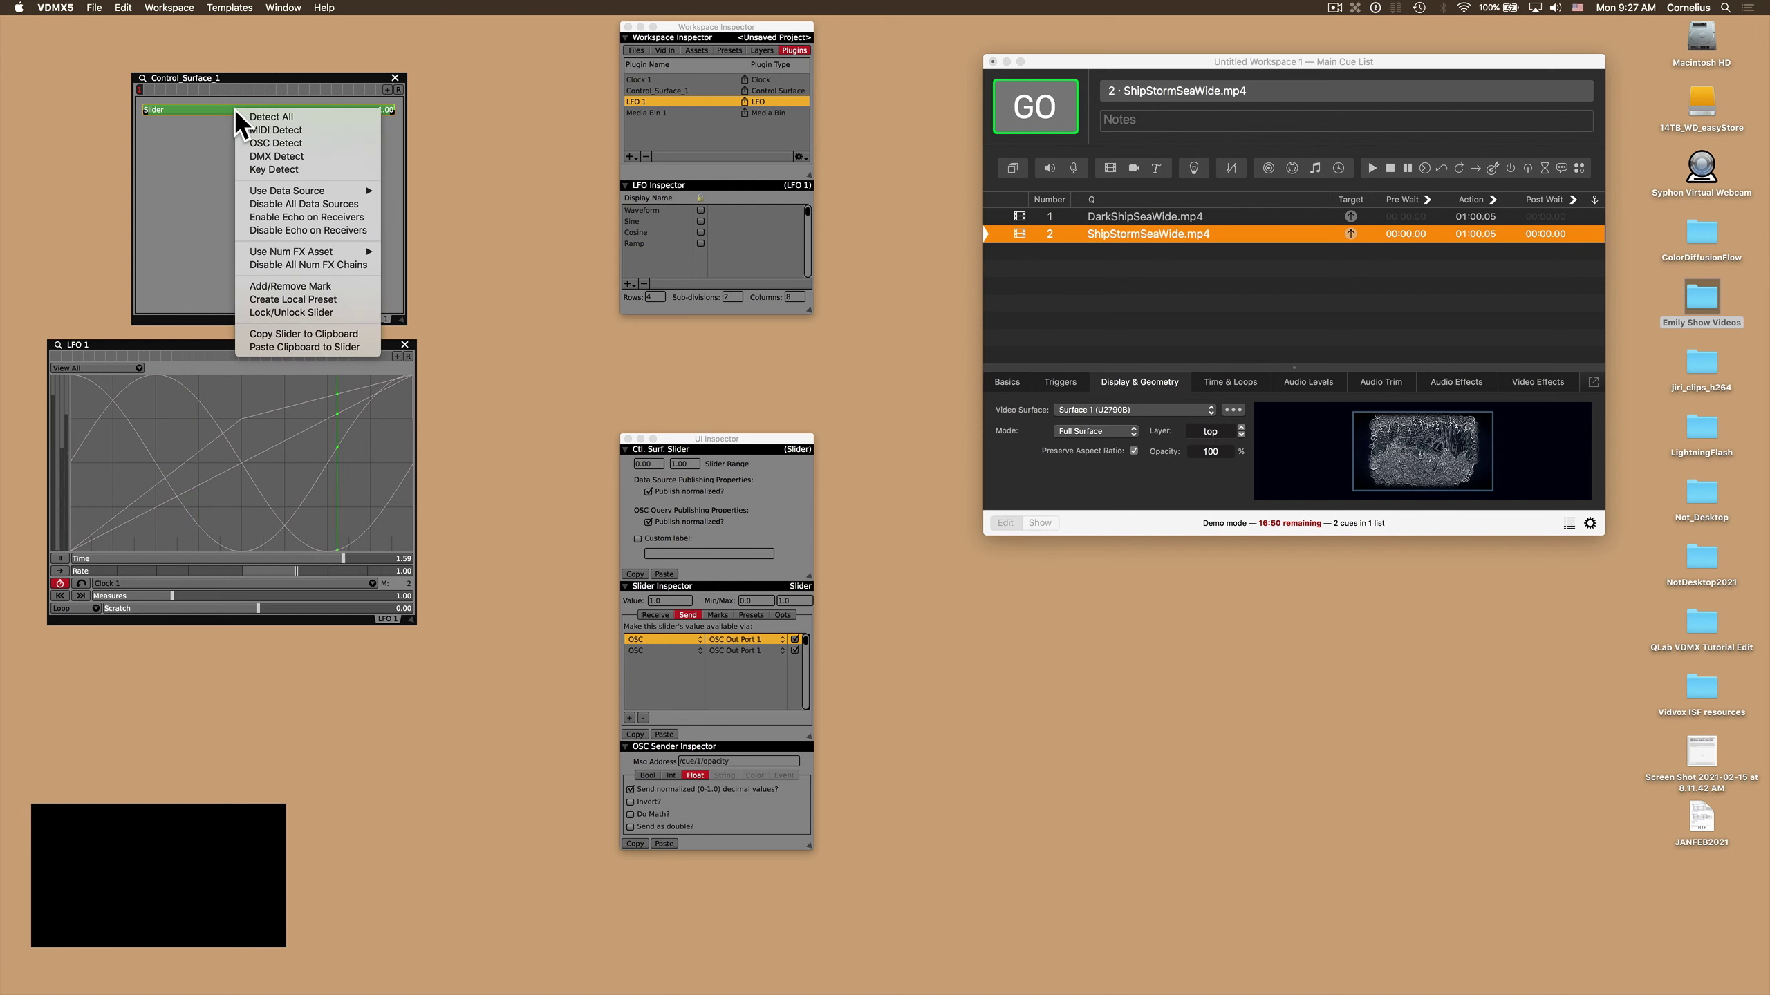
pyautogui.moveTo(280, 189)
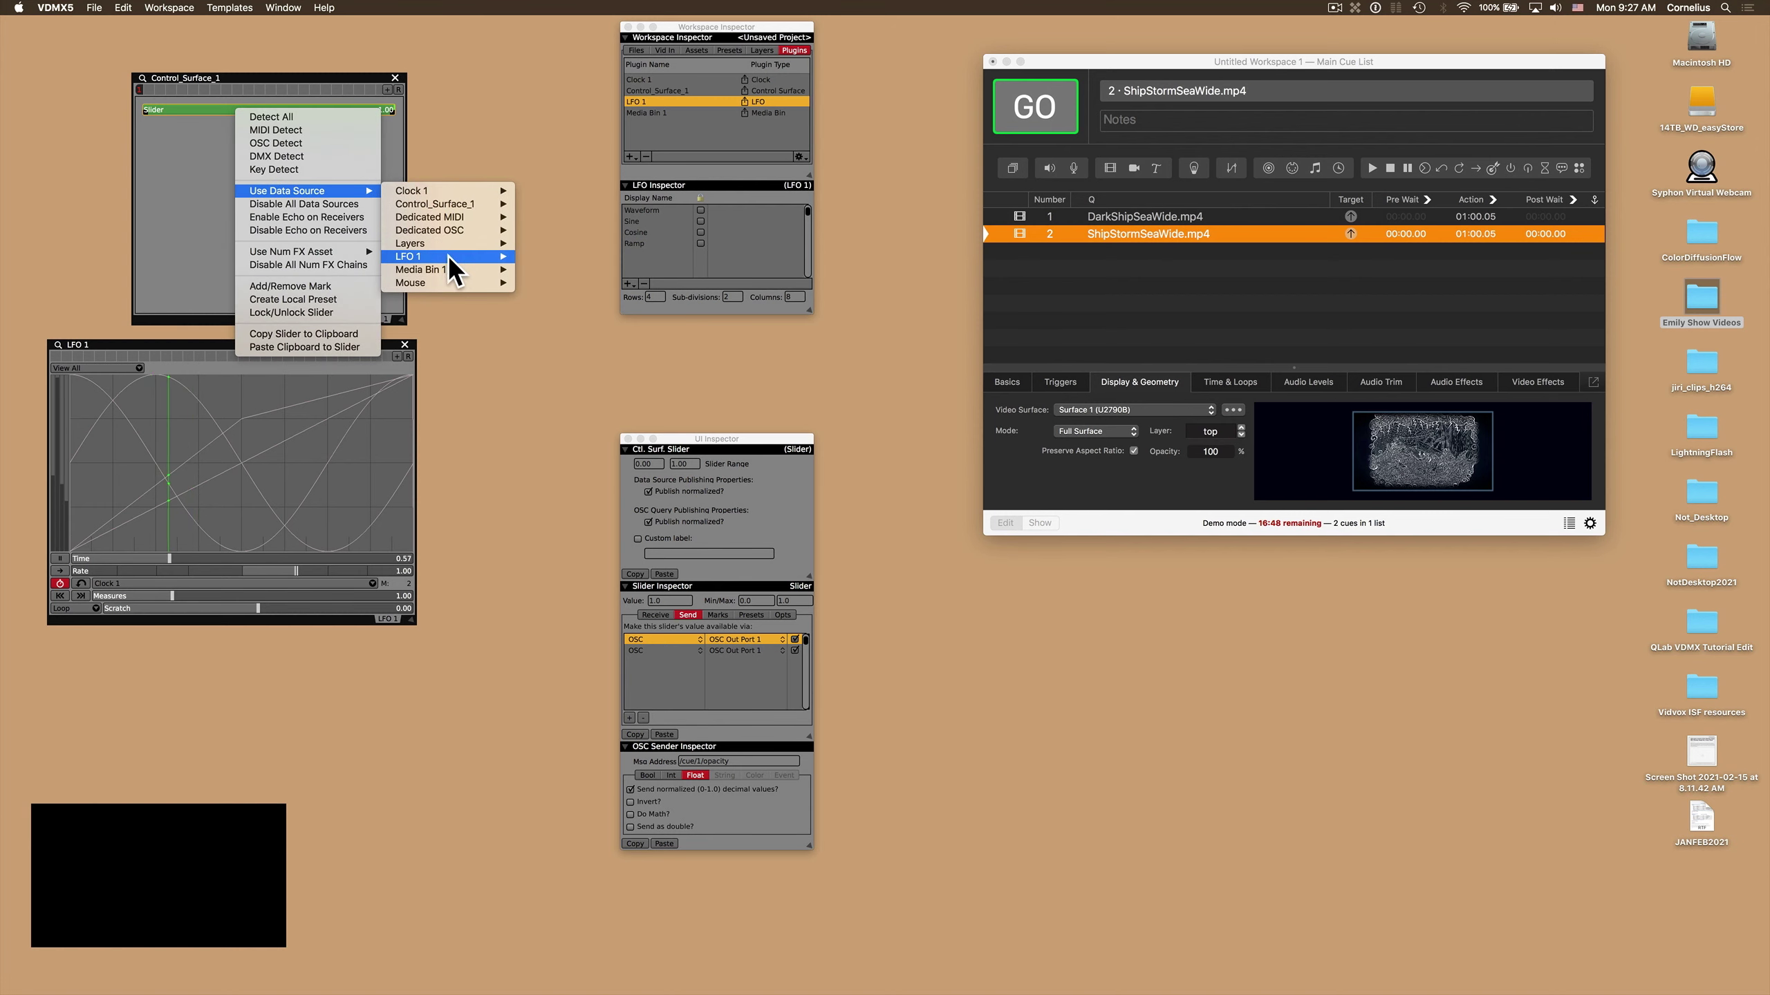
pyautogui.moveTo(454, 269)
pyautogui.click(533, 269)
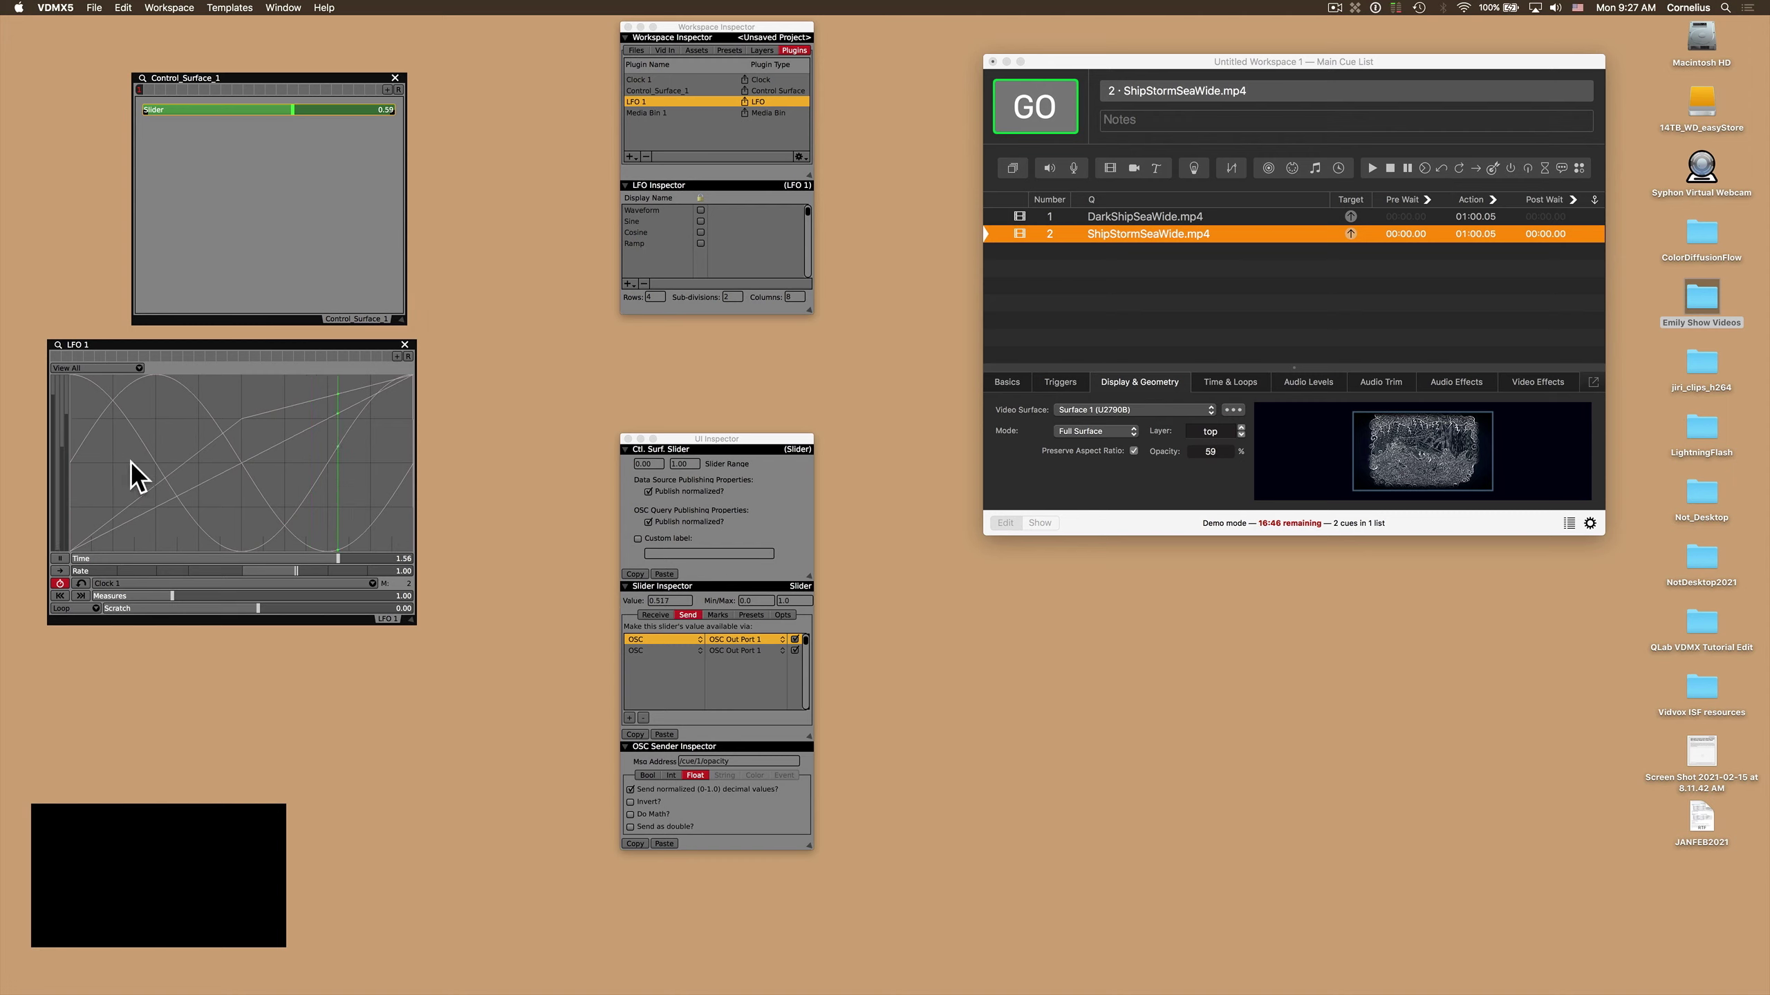
pyautogui.click(145, 443)
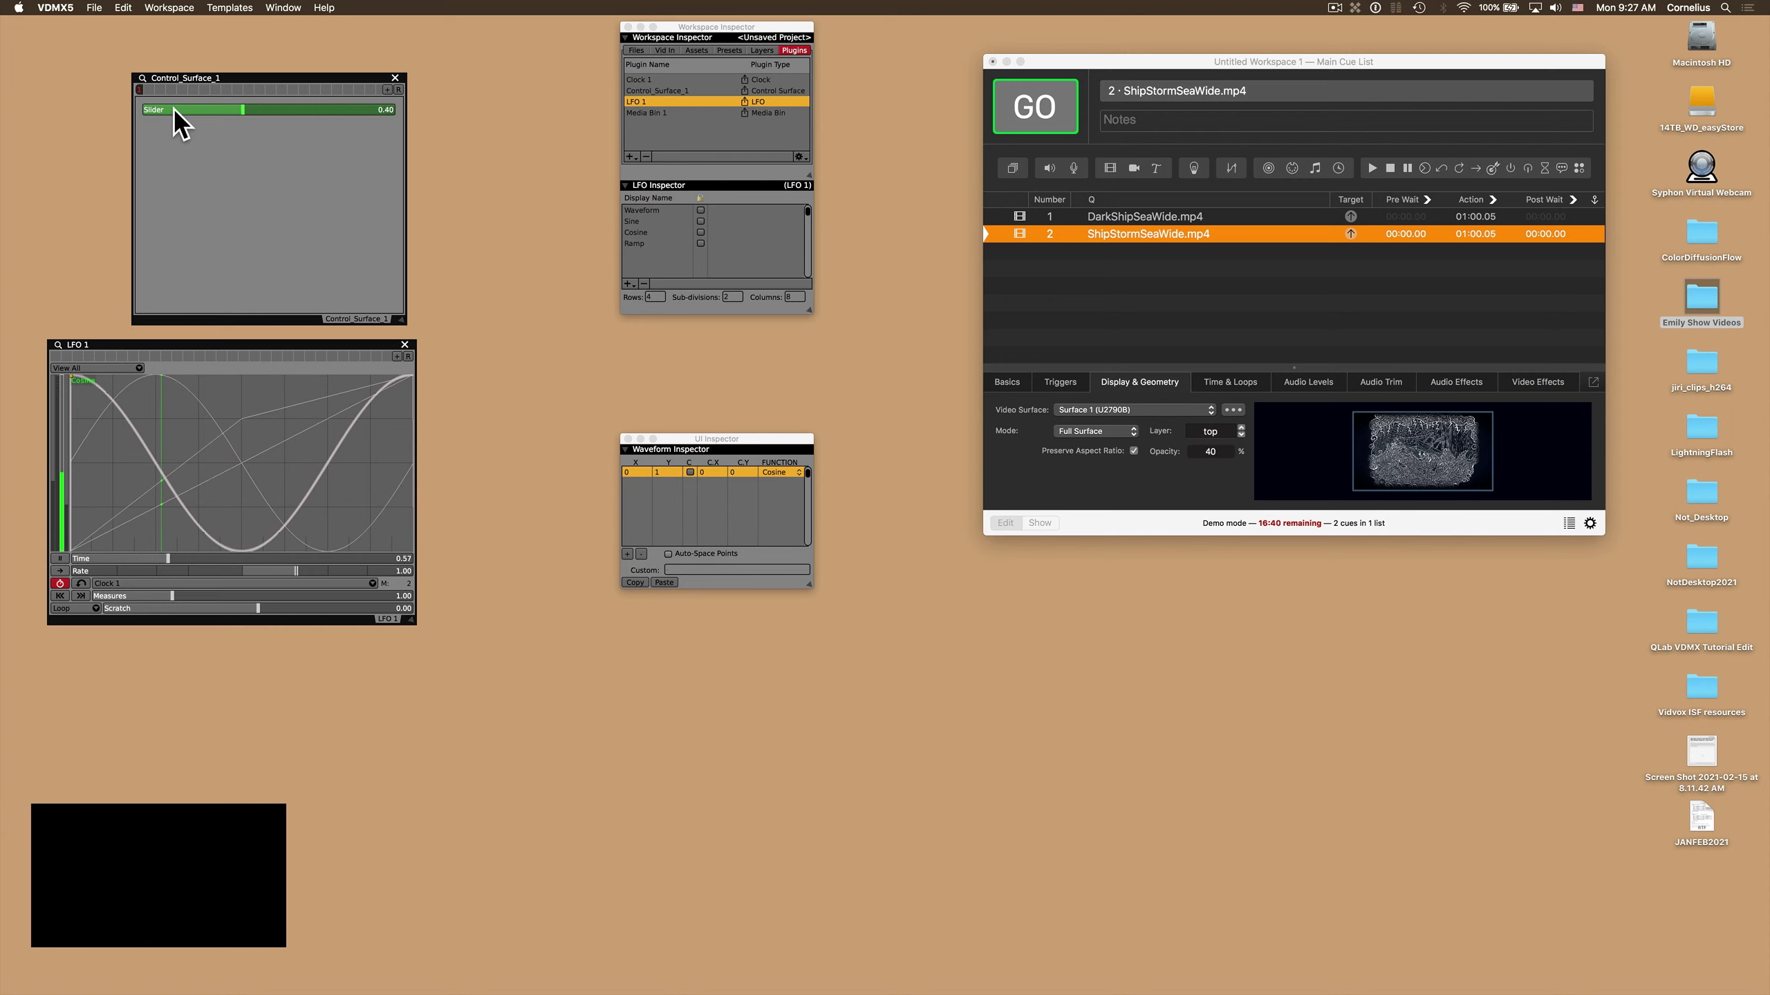
pyautogui.click(1202, 499)
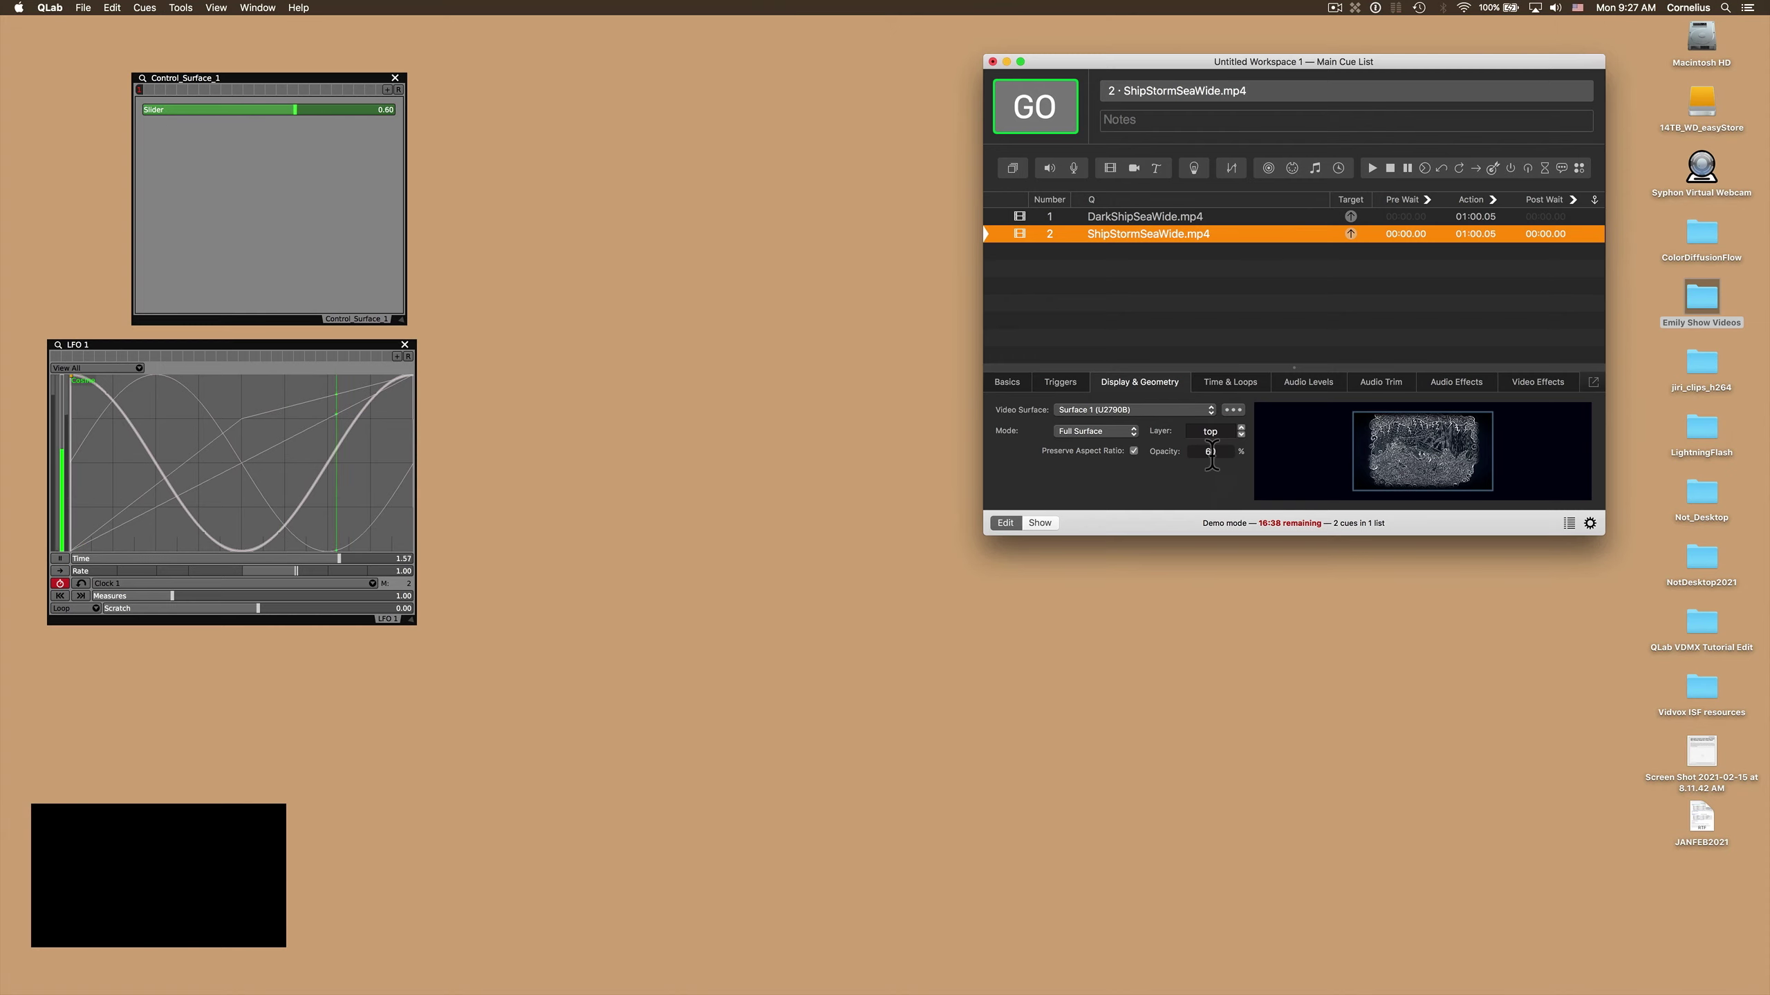
pyautogui.click(288, 185)
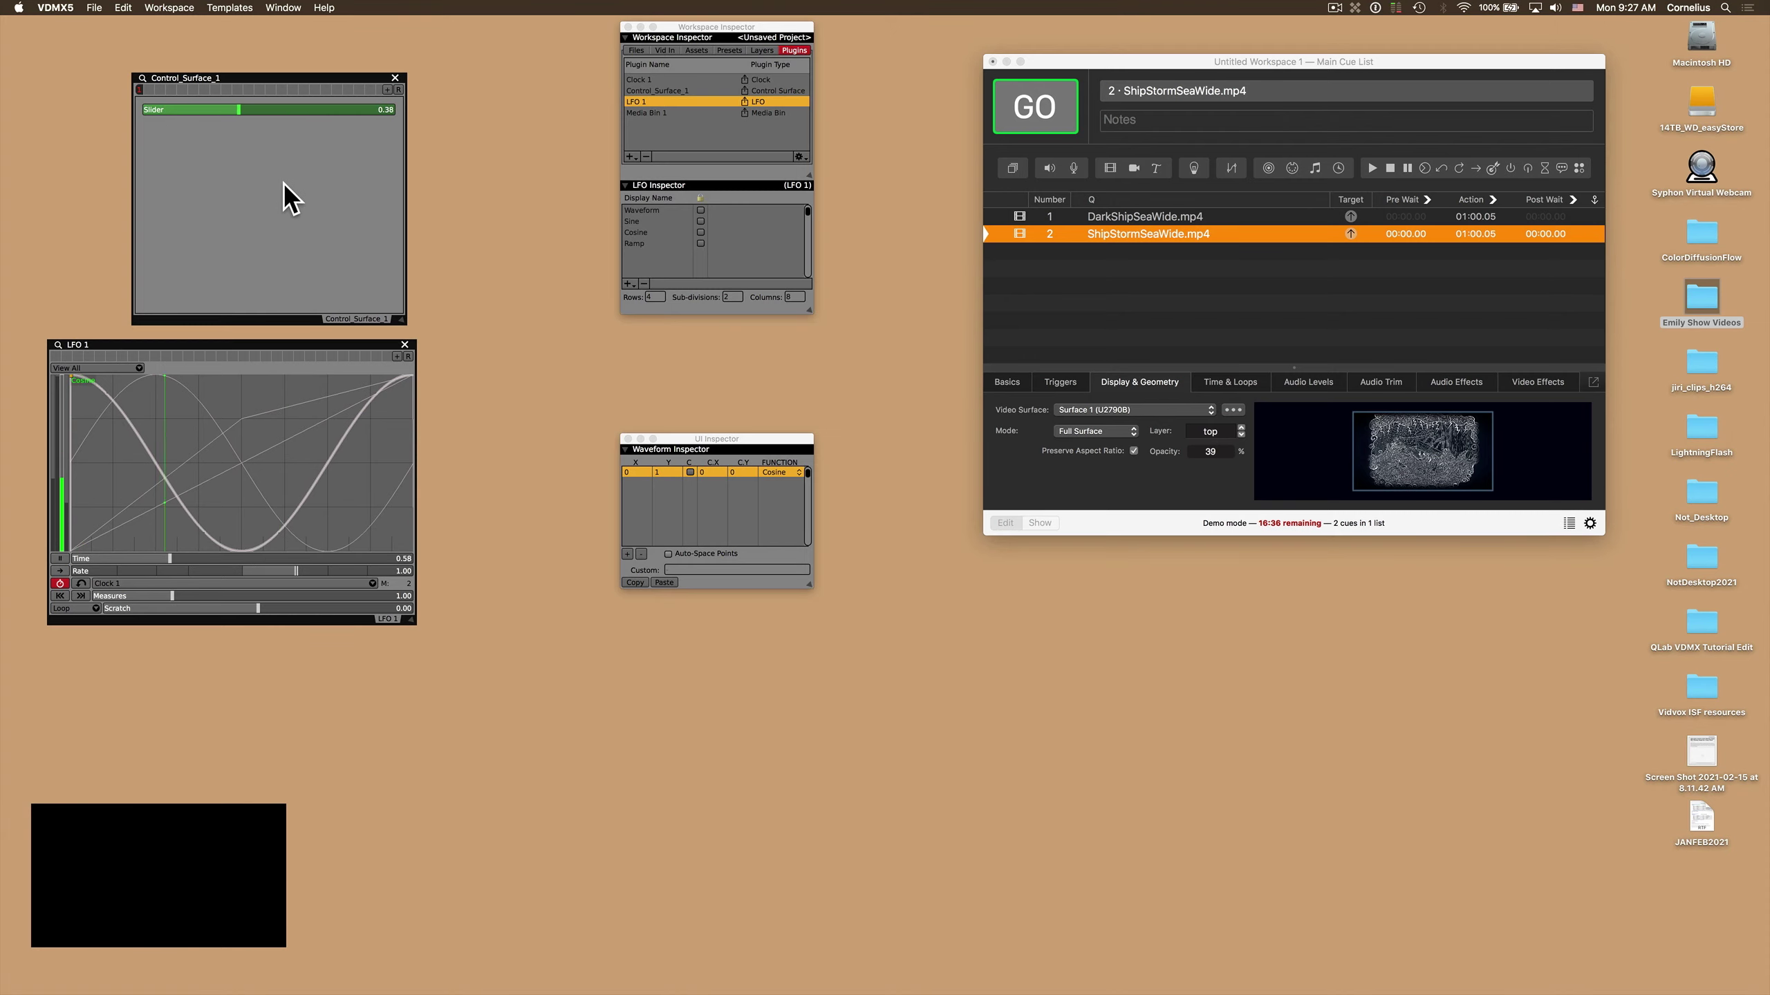
# Add a preset strip to the control surface and reposition its preset inspector.
pyautogui.click(385, 86)
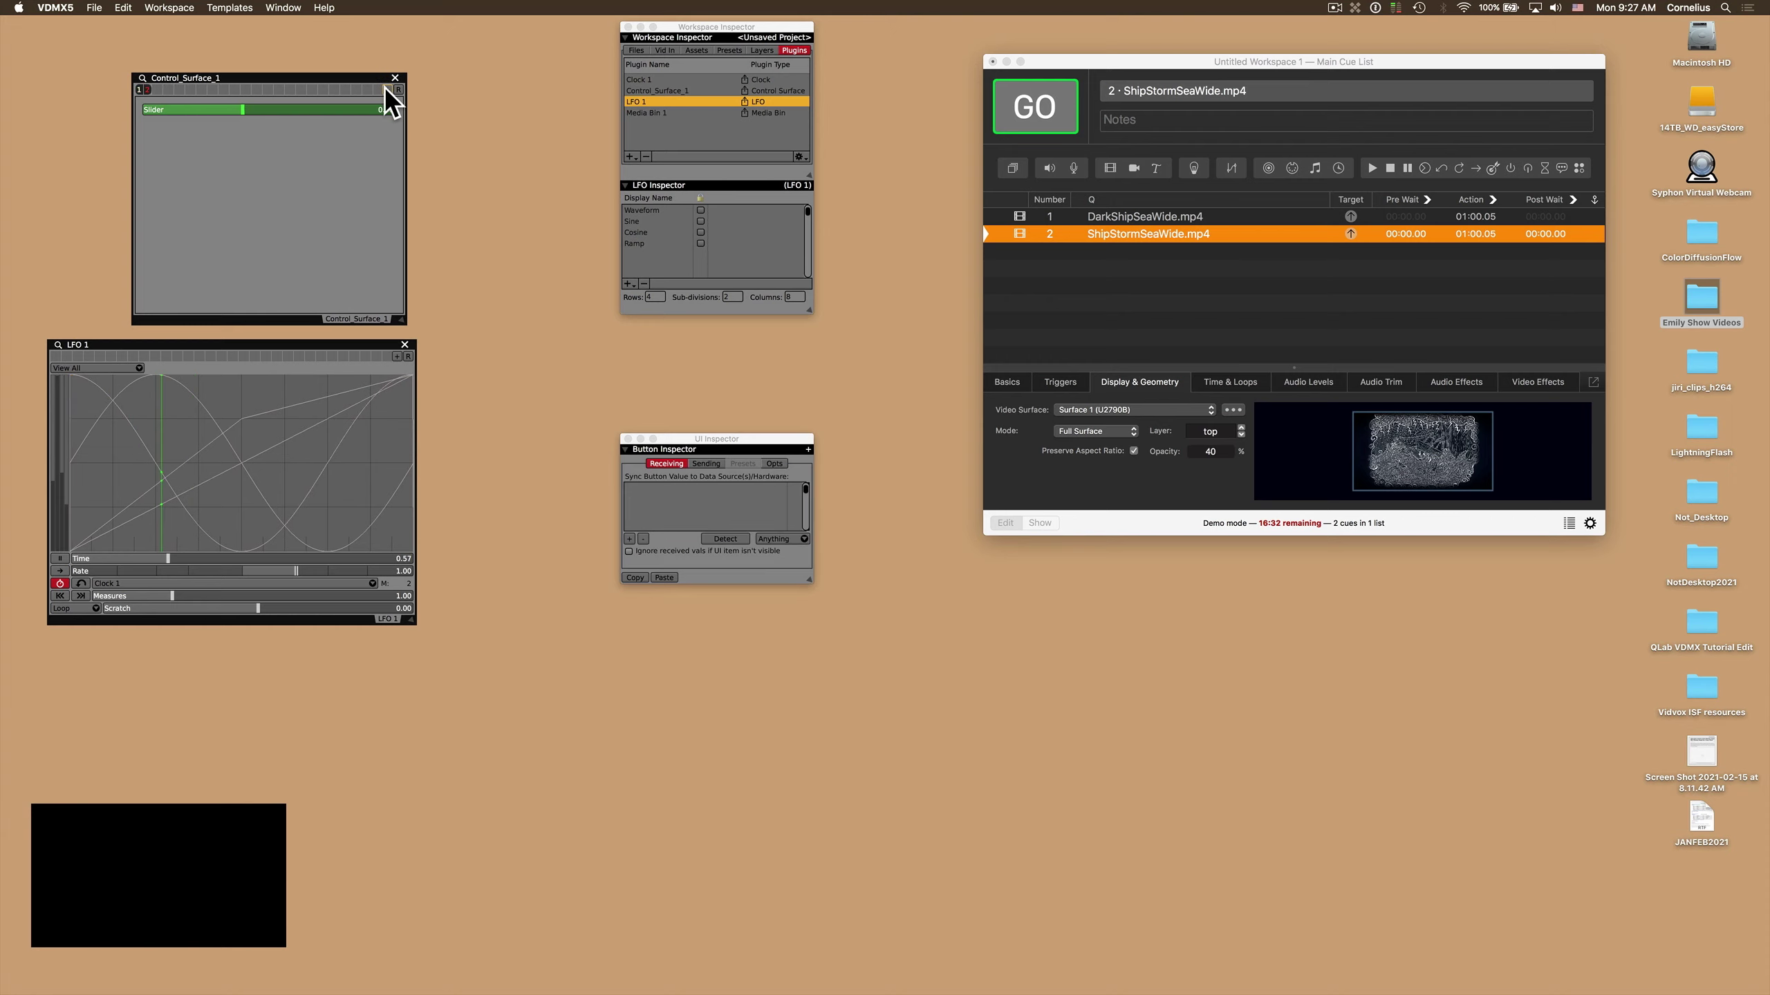
pyautogui.click(137, 89)
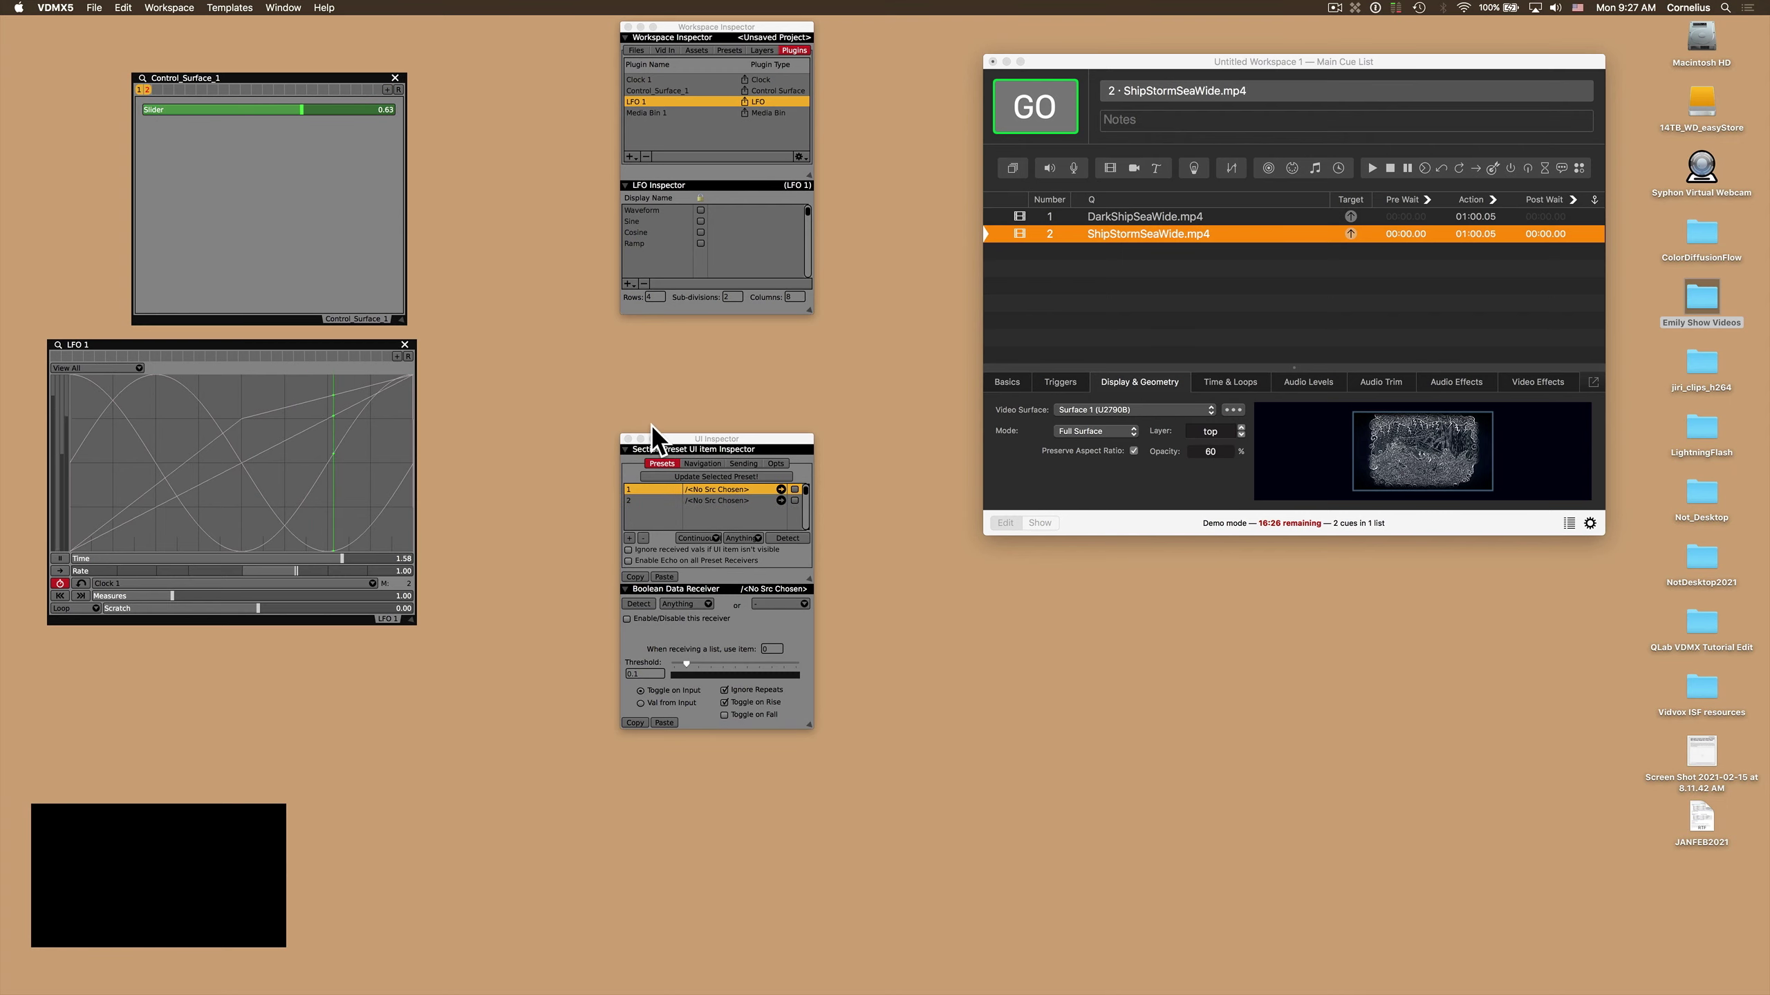
pyautogui.click(686, 440)
pyautogui.moveTo(686, 440); pyautogui.dragTo(638, 359)
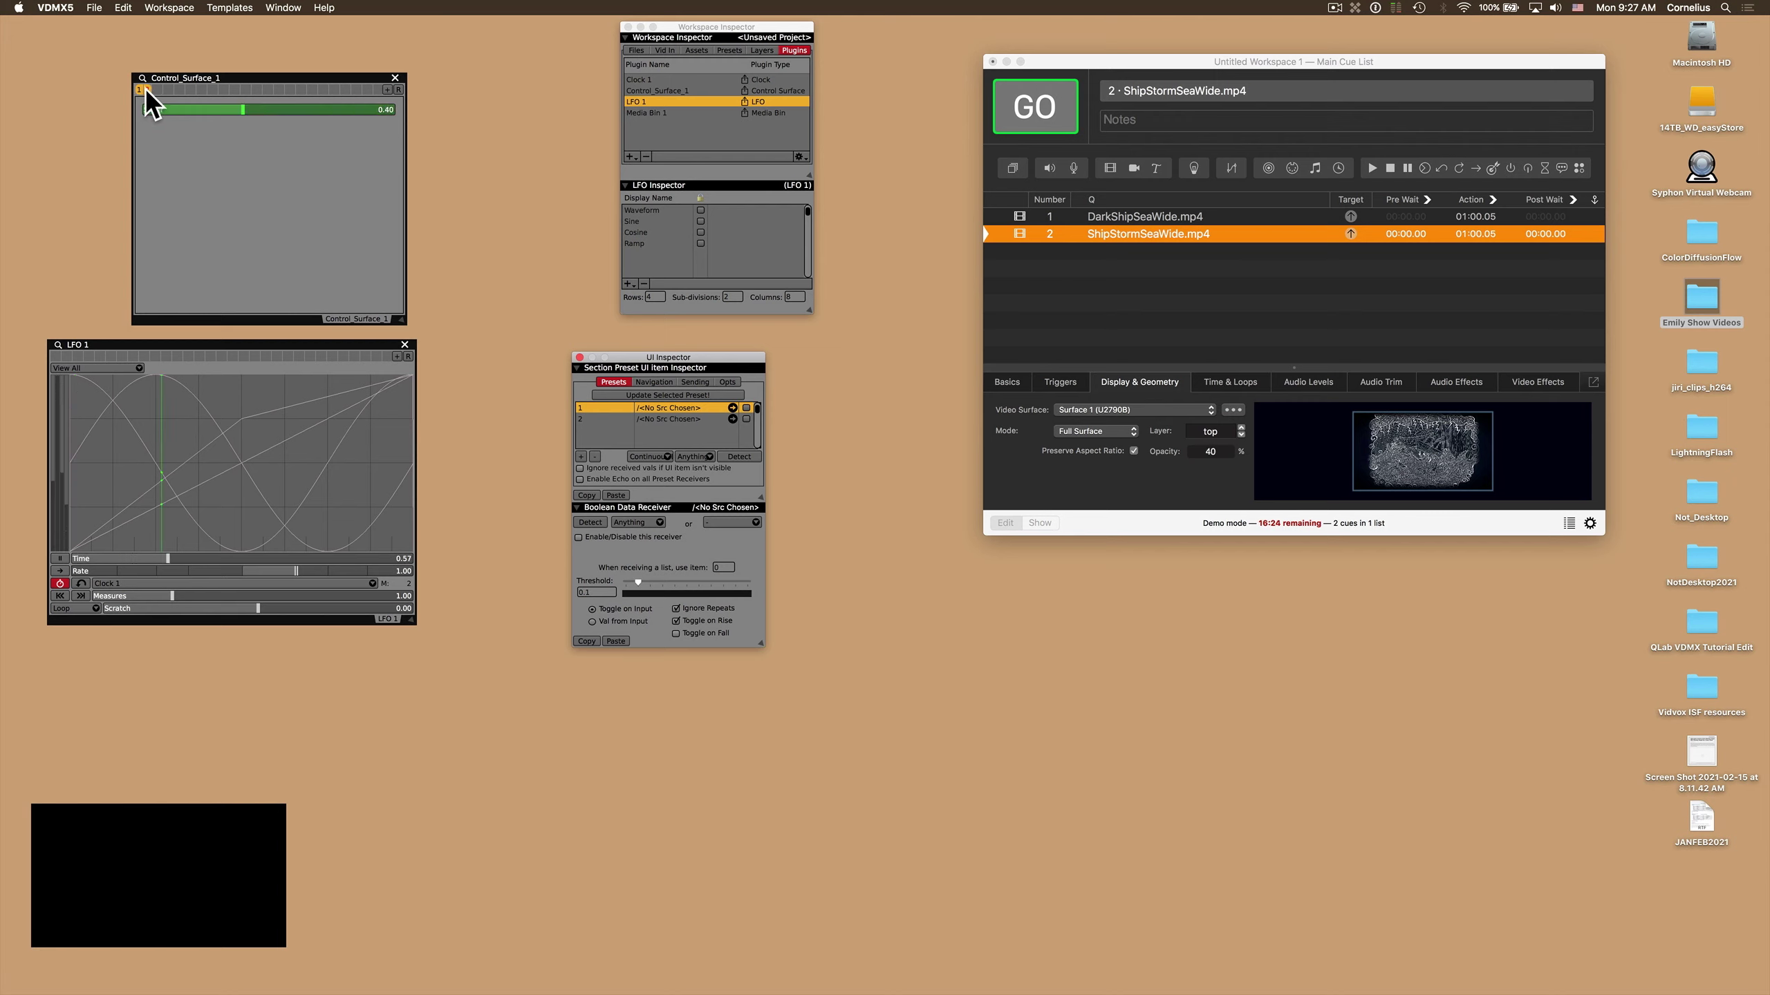
# Rename the two presets to 'Manual' and 'Auto'.
pyautogui.doubleClick(585, 409)
pyautogui.write('Manual')
pyautogui.press('Return')
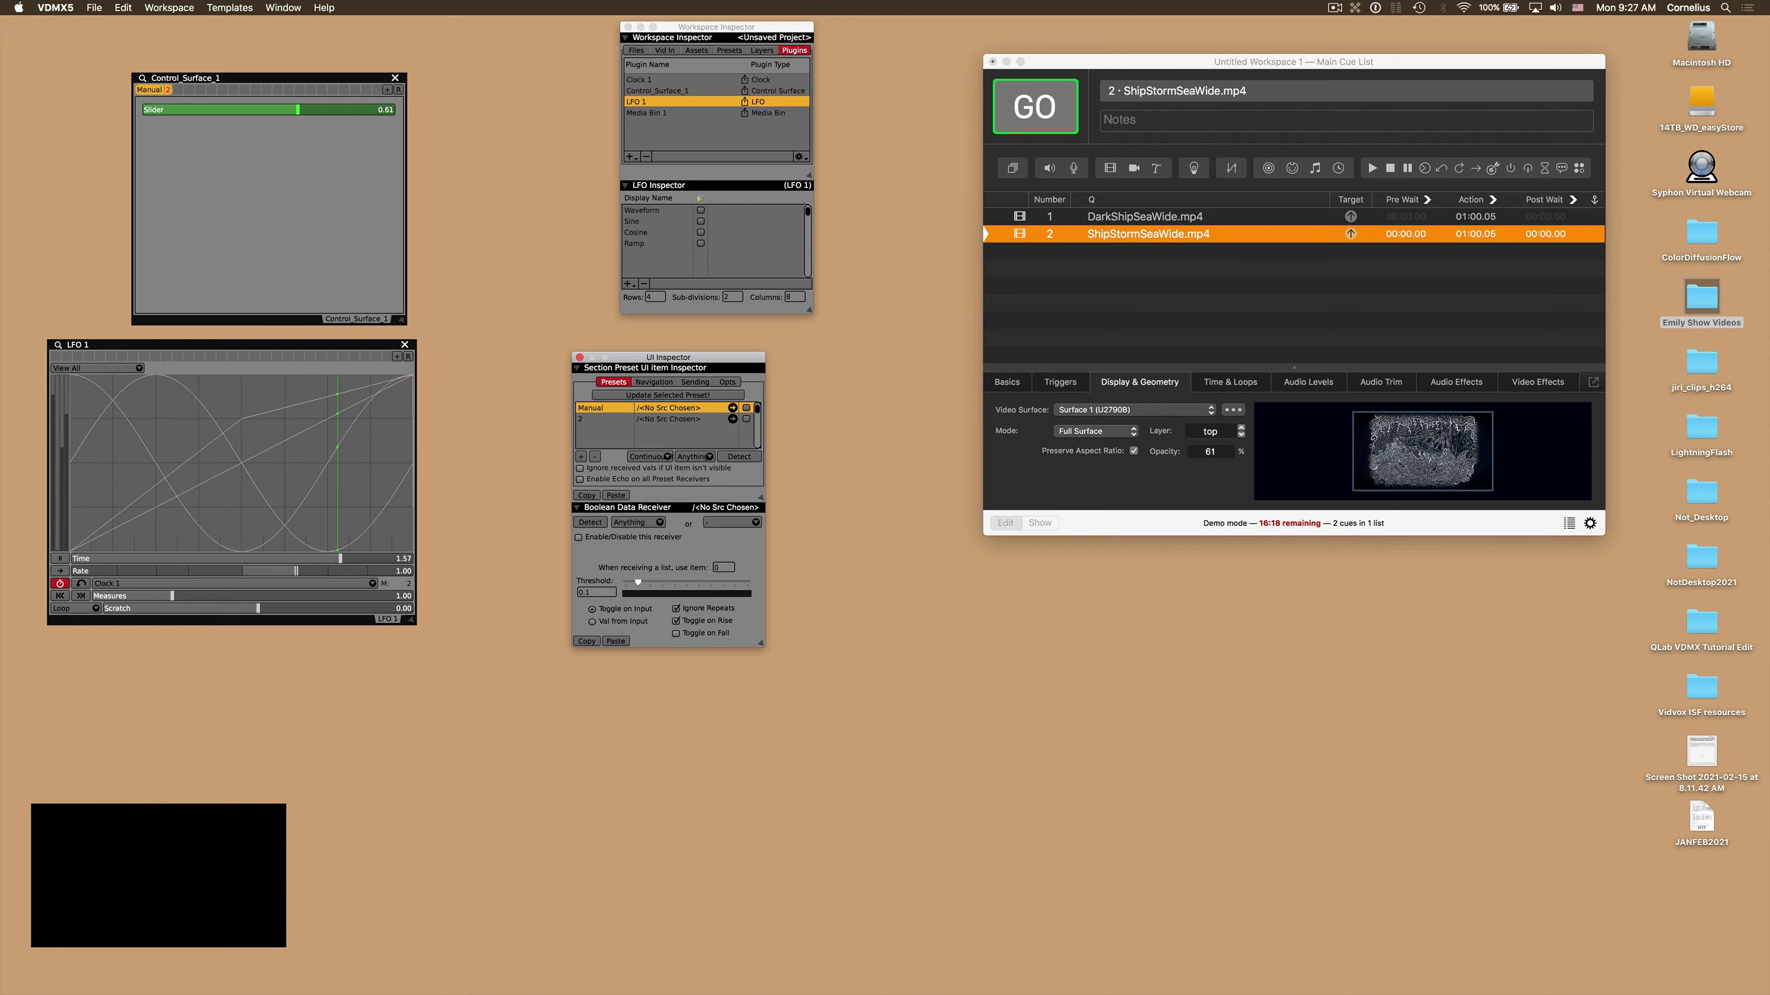
pyautogui.click(594, 418)
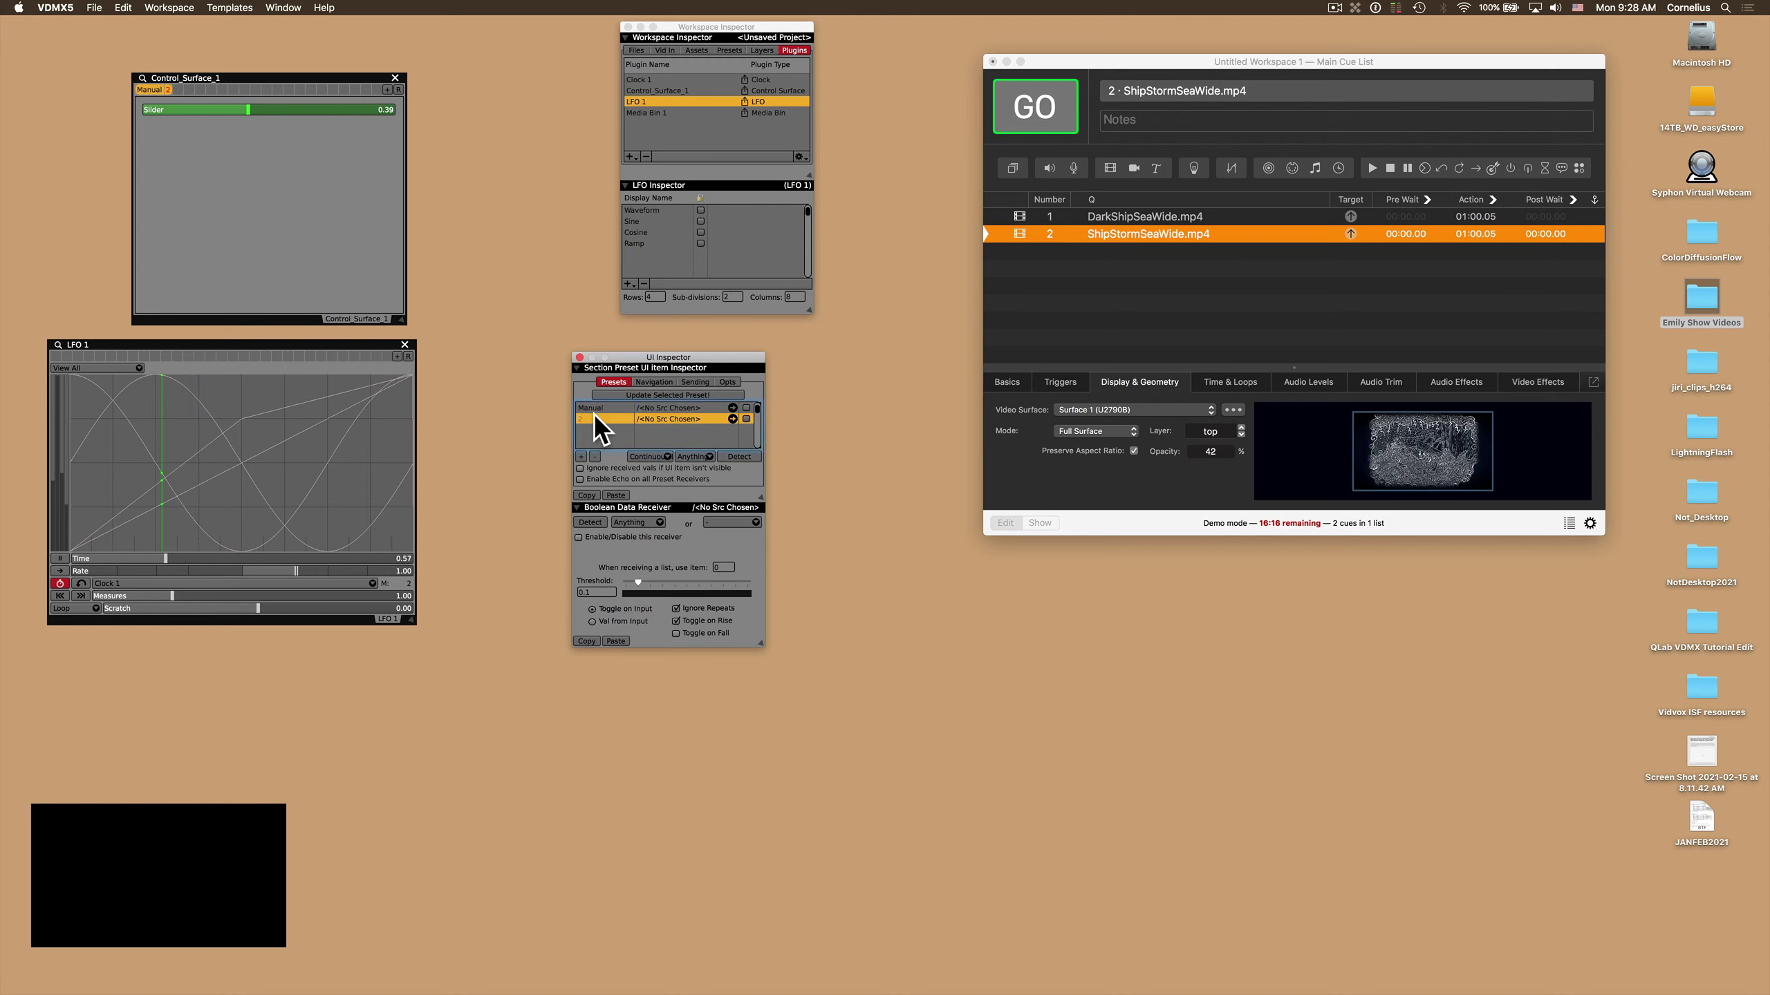
pyautogui.doubleClick(596, 418)
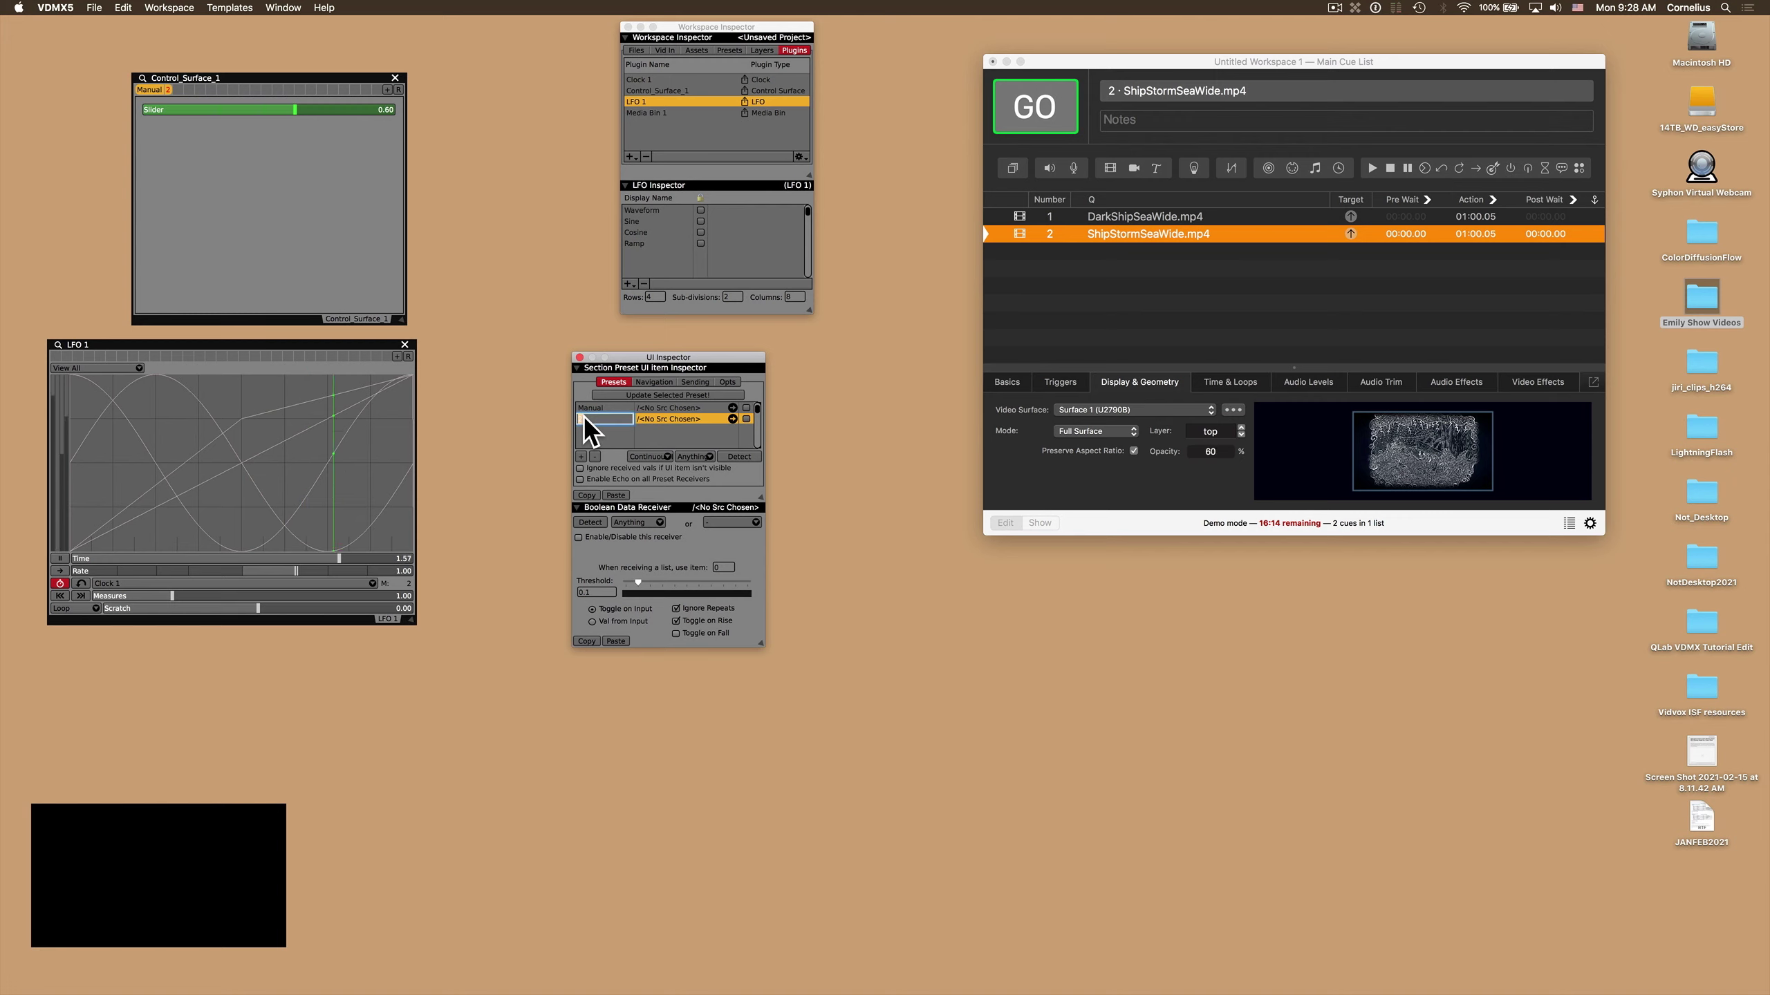
pyautogui.write('Auto')
pyautogui.press('Return')
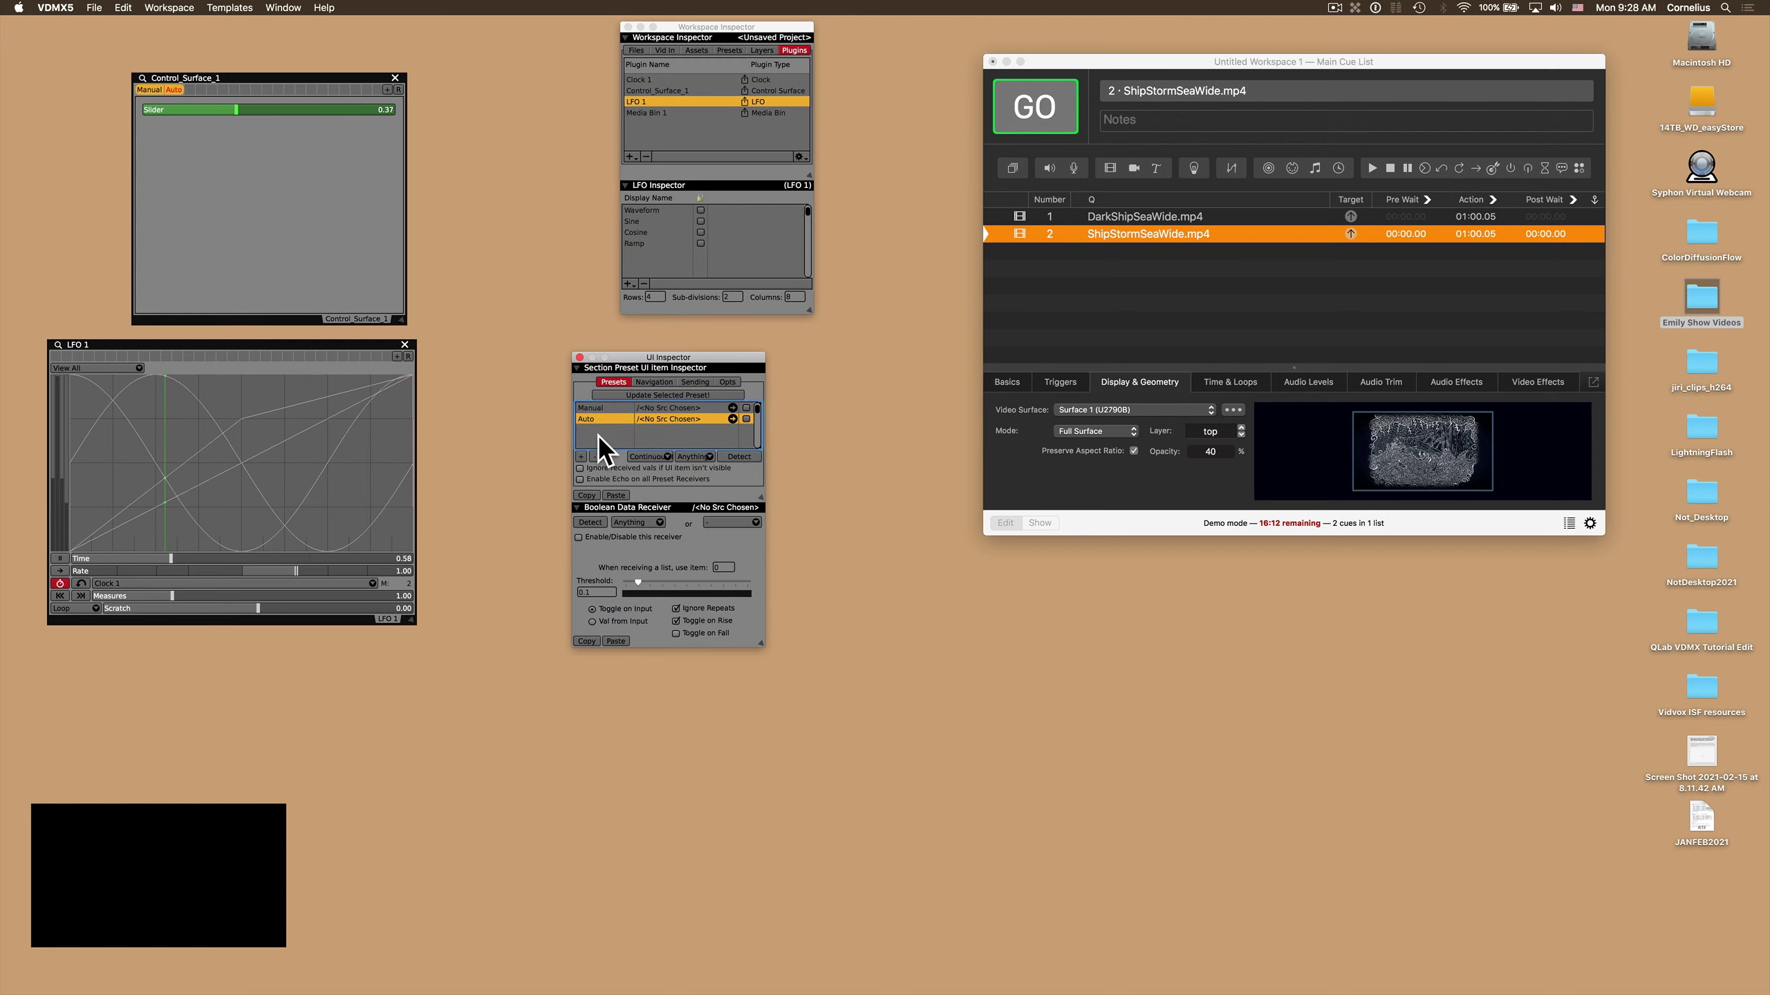
# Select the Manual preset and detect MIDI channel 1 controllers 23 and 33 as preset triggers.
pyautogui.click(599, 438)
pyautogui.click(665, 410)
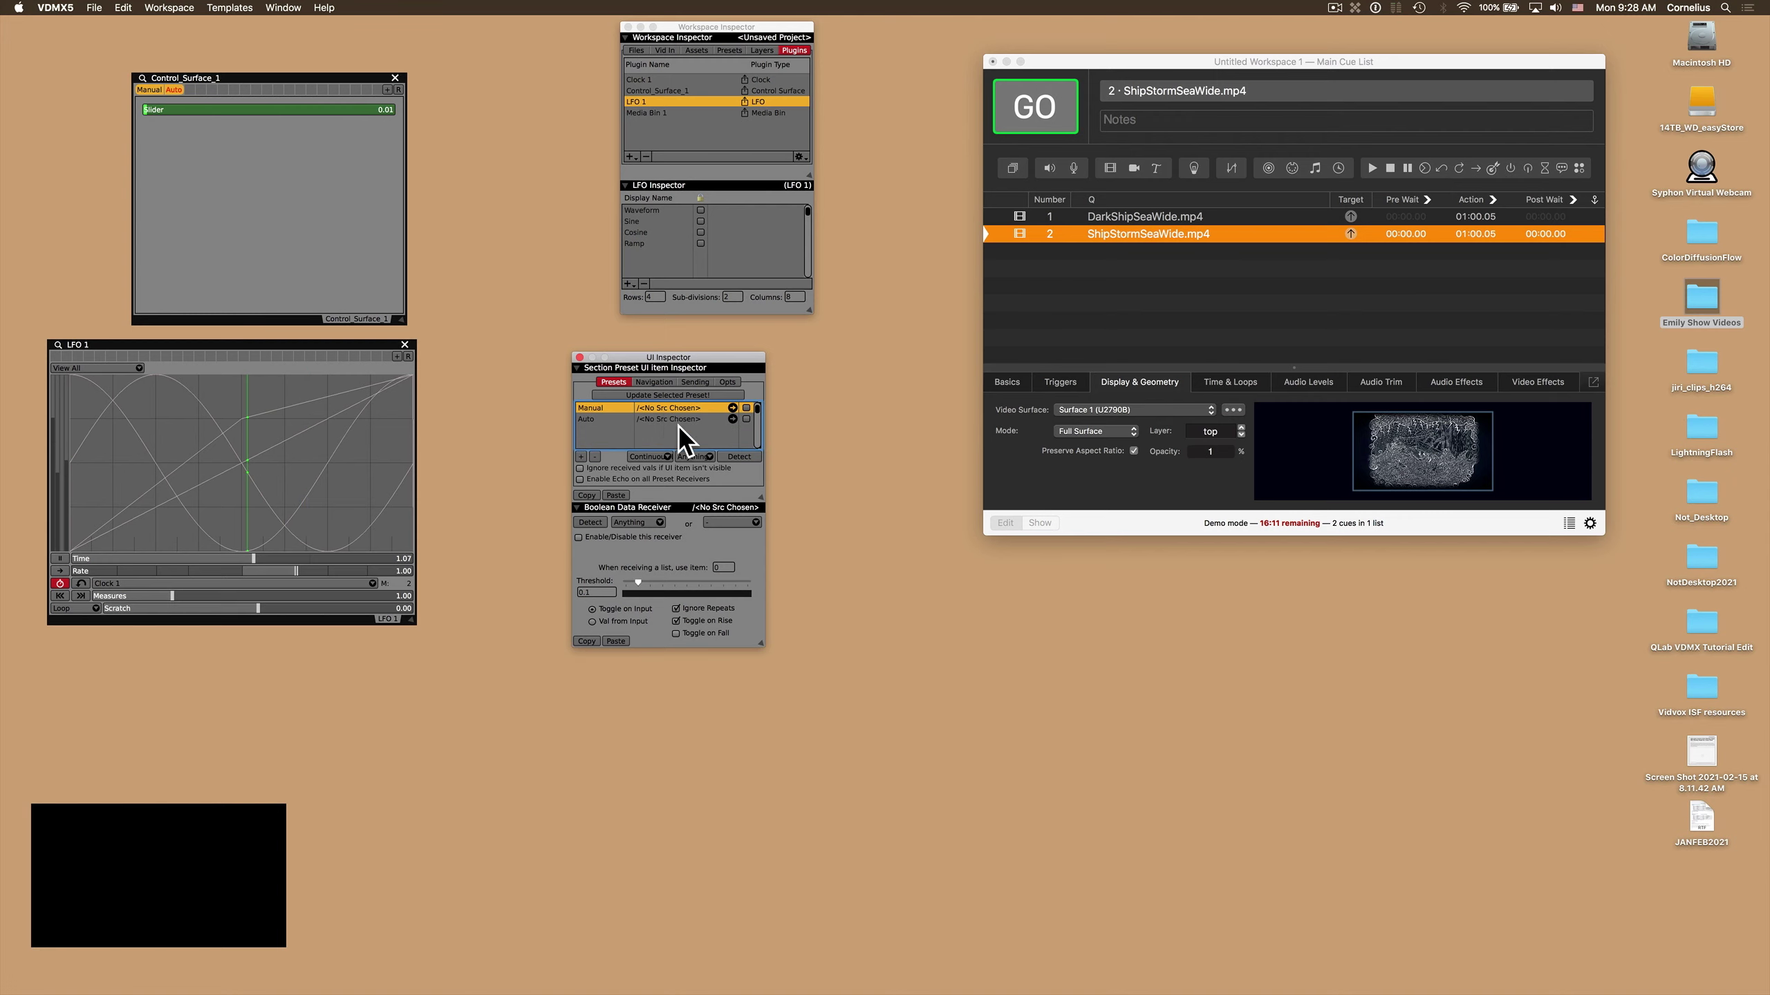
pyautogui.click(739, 457)
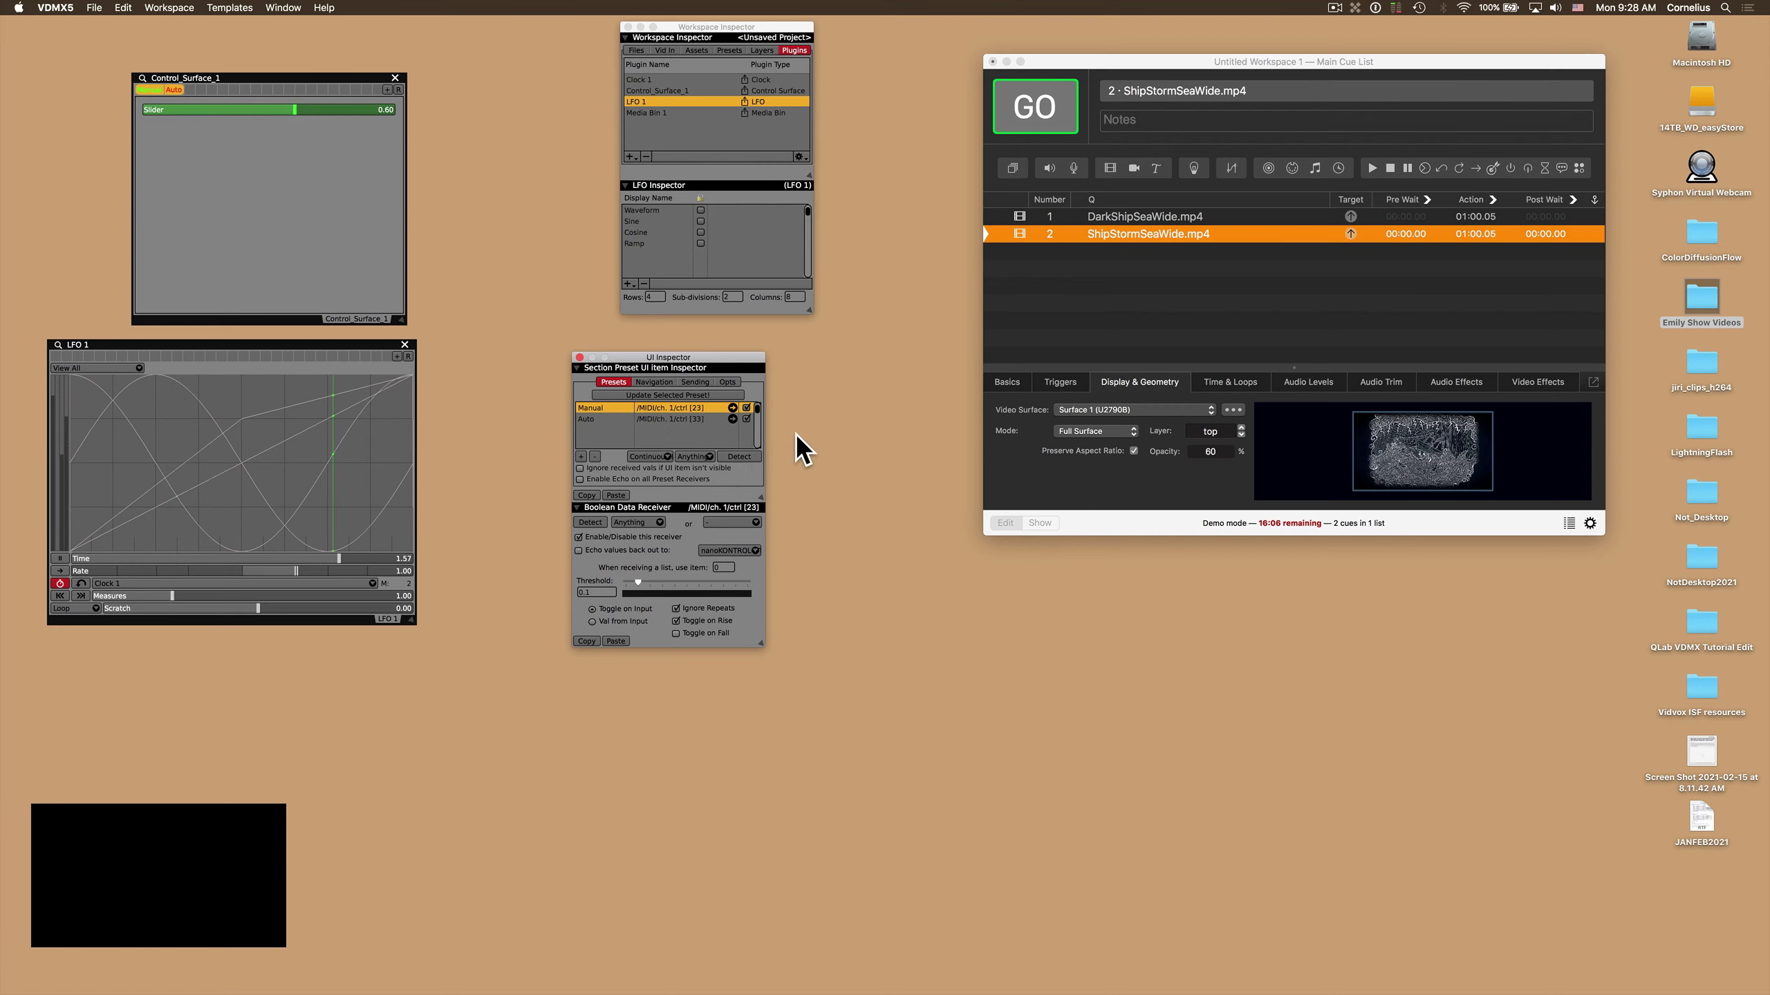
# Trigger the Manual preset so the slider holds at 1.00 and cue 2 reads 100% opacity.
pyautogui.click(237, 168)
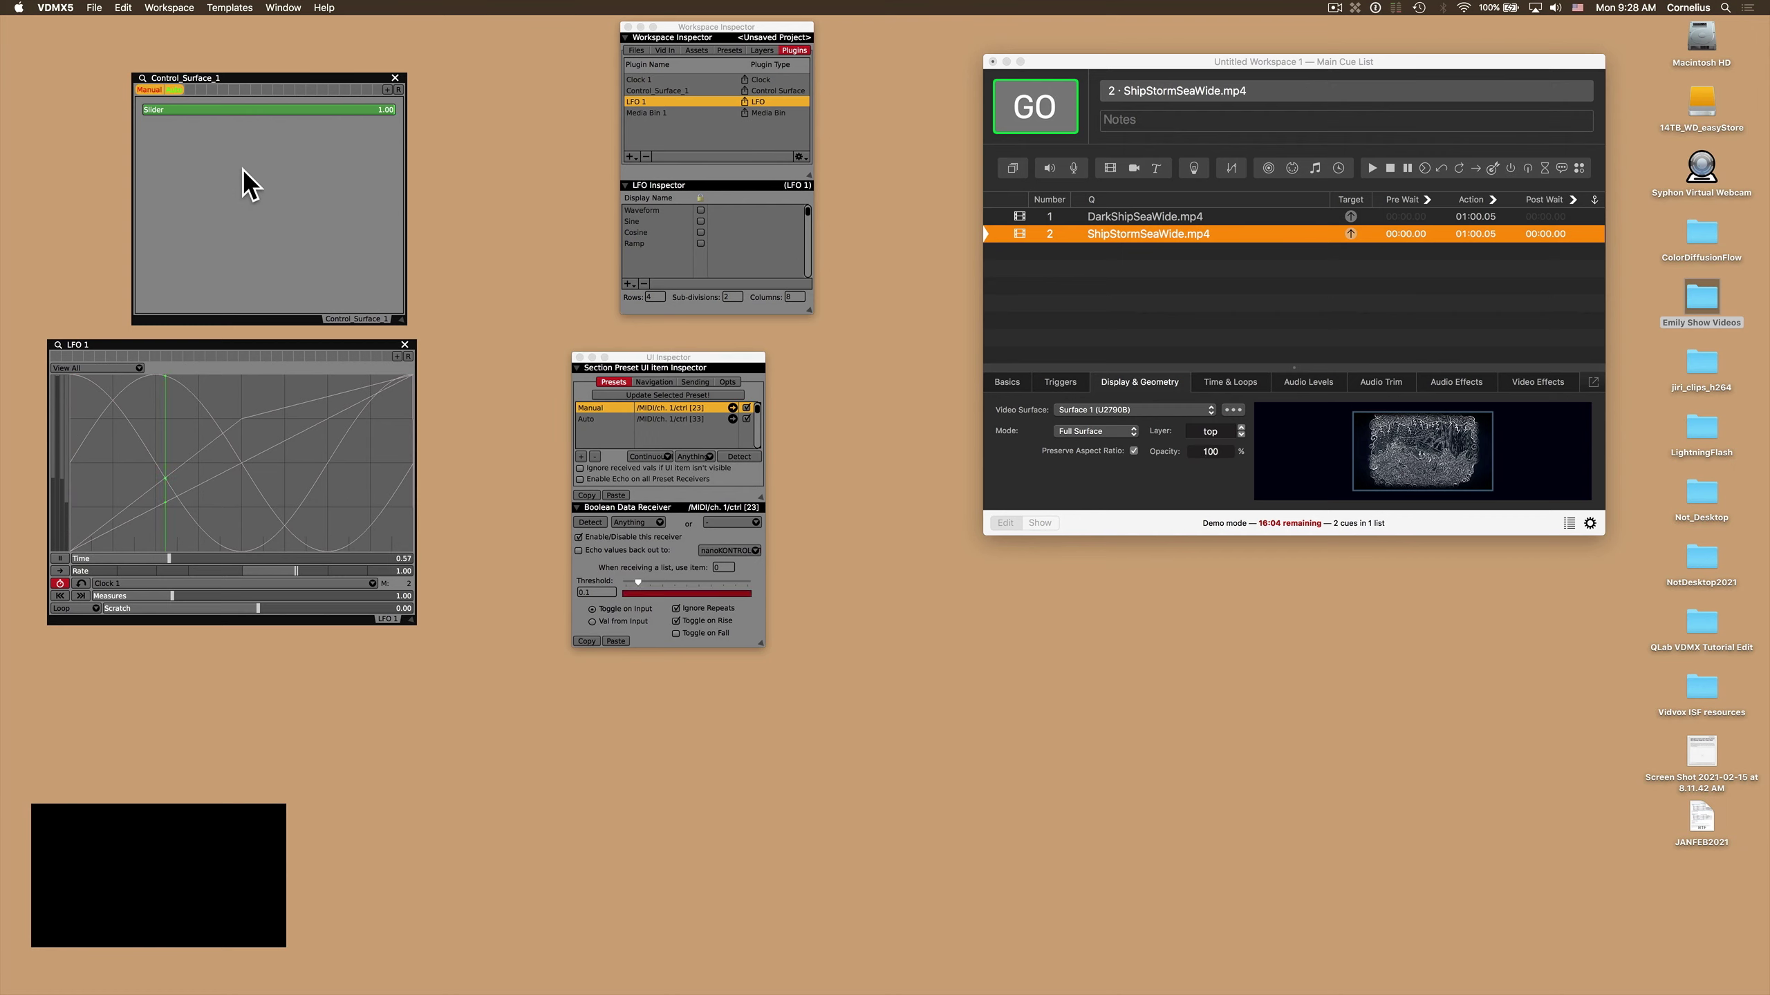